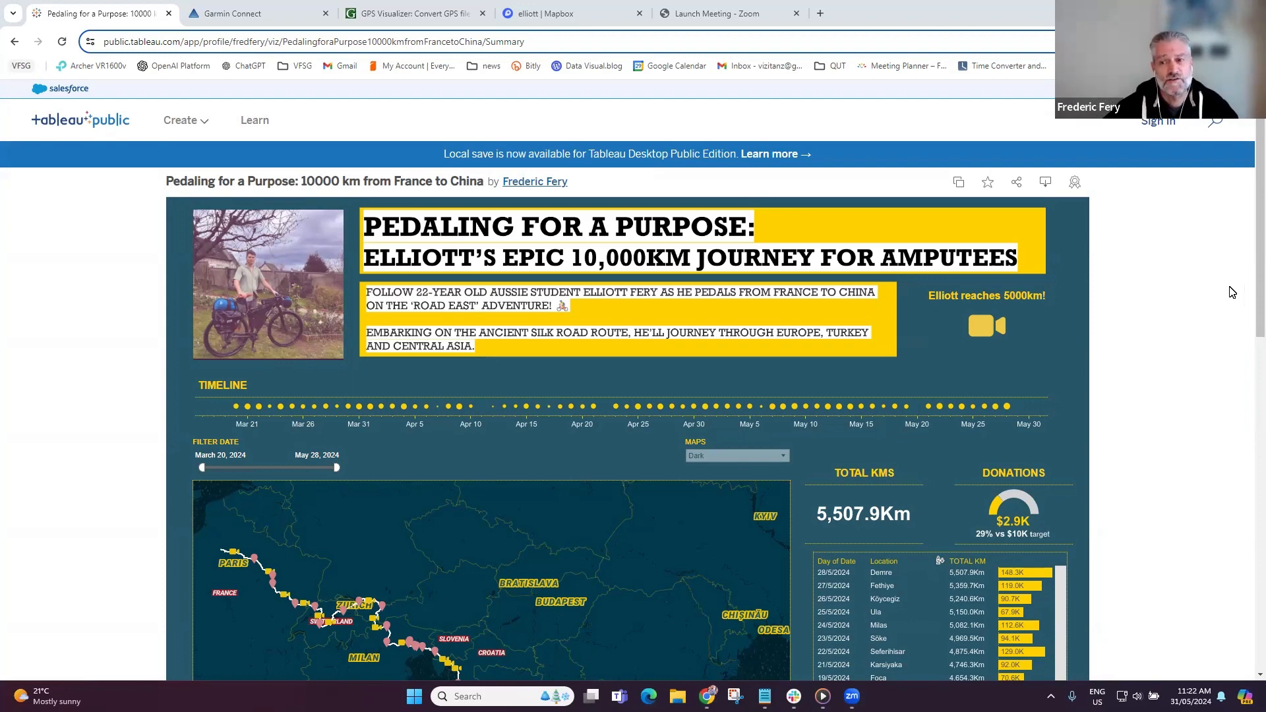
- Filter the cycling journey dashboard to start on April 17, 2024, and switch its map style to Street
scroll(1249, 231, down, 2)
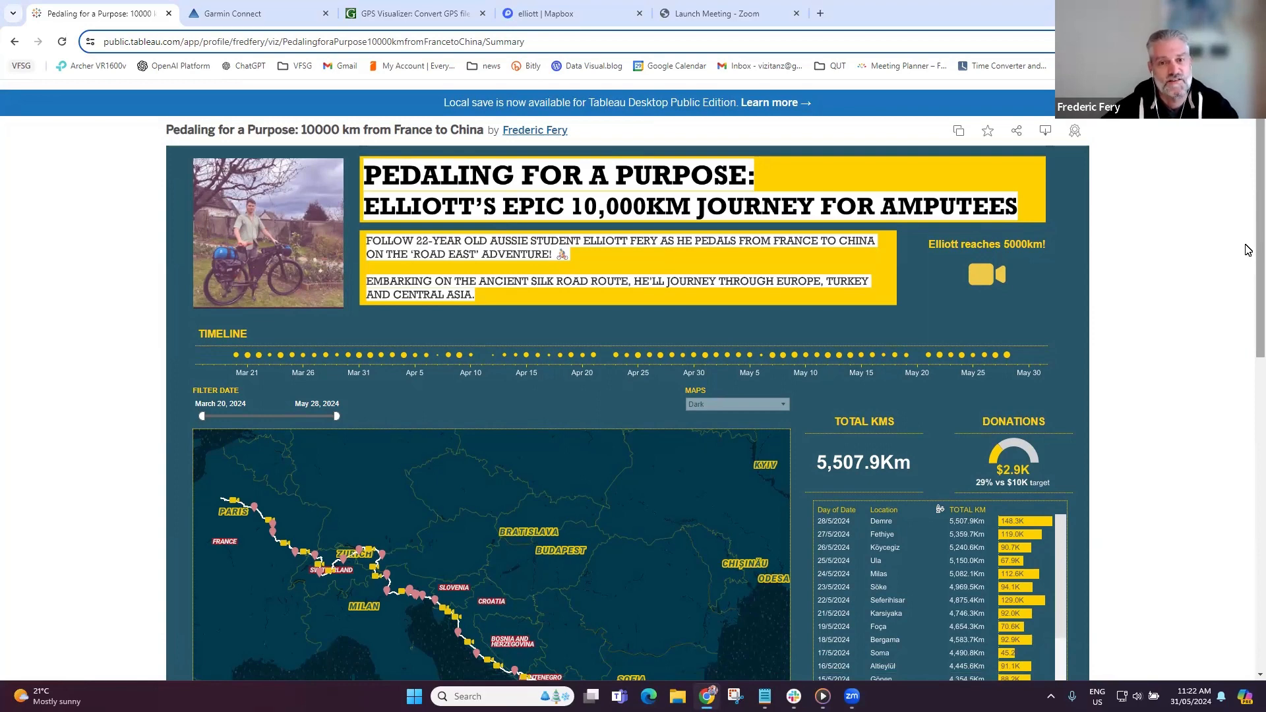
scroll(1249, 249, down, 1)
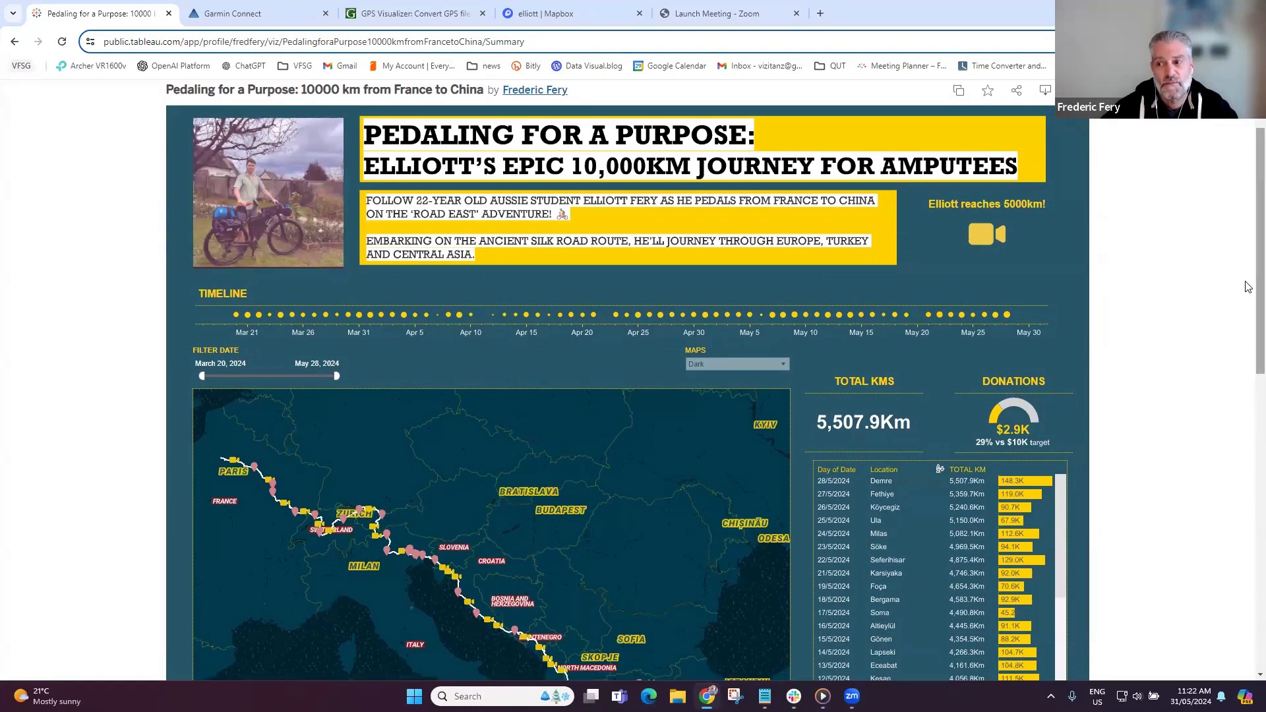
drag(1246, 283, 1246, 308)
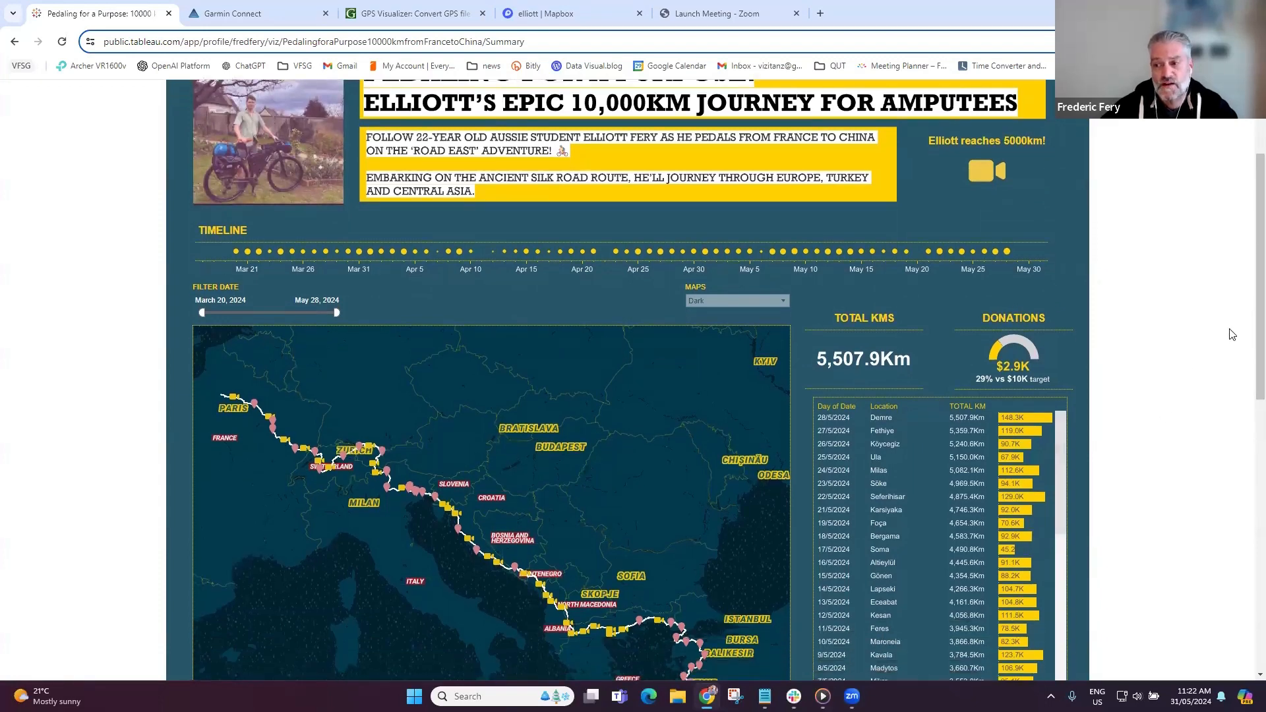
drag(1247, 304, 1247, 343)
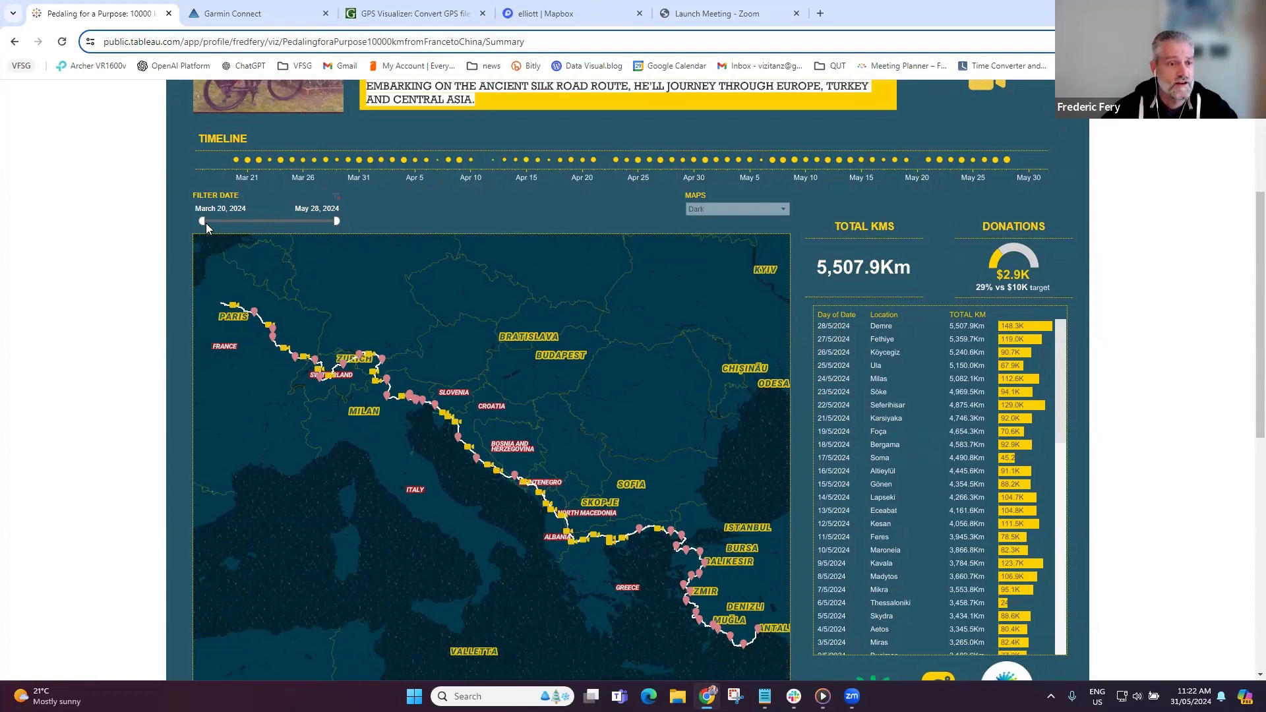
drag(203, 221, 240, 221)
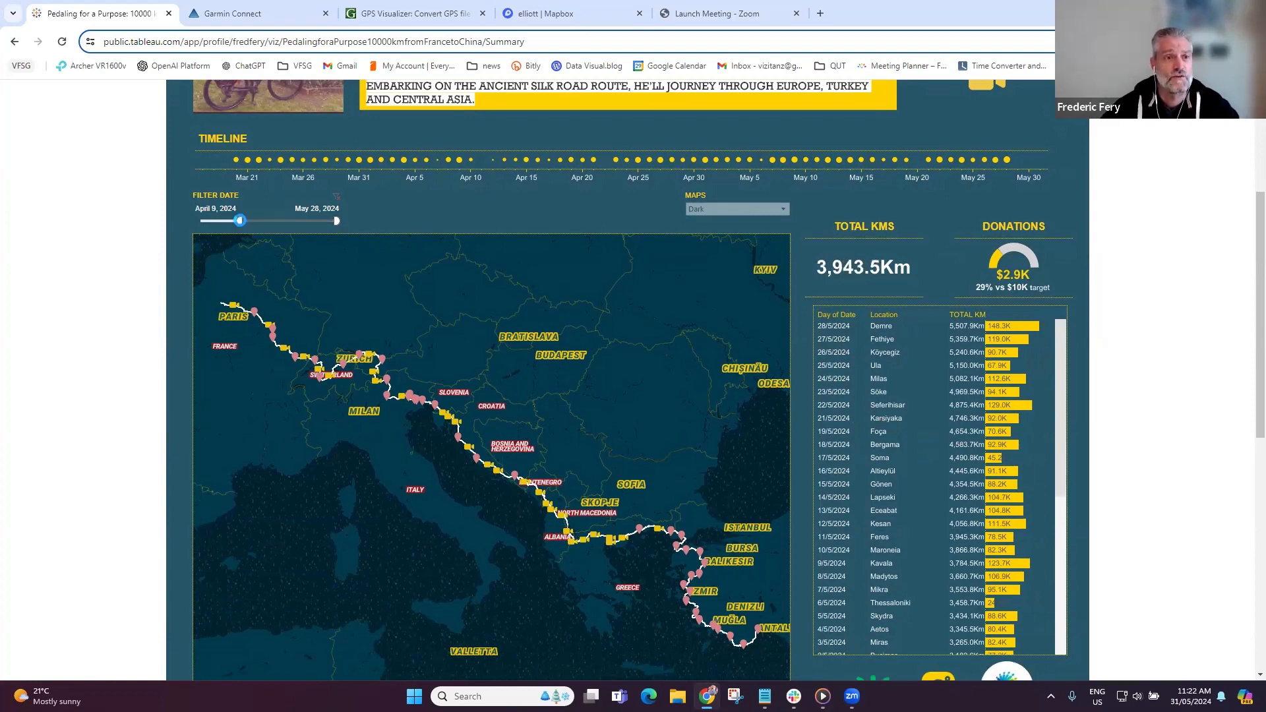
drag(240, 220, 256, 223)
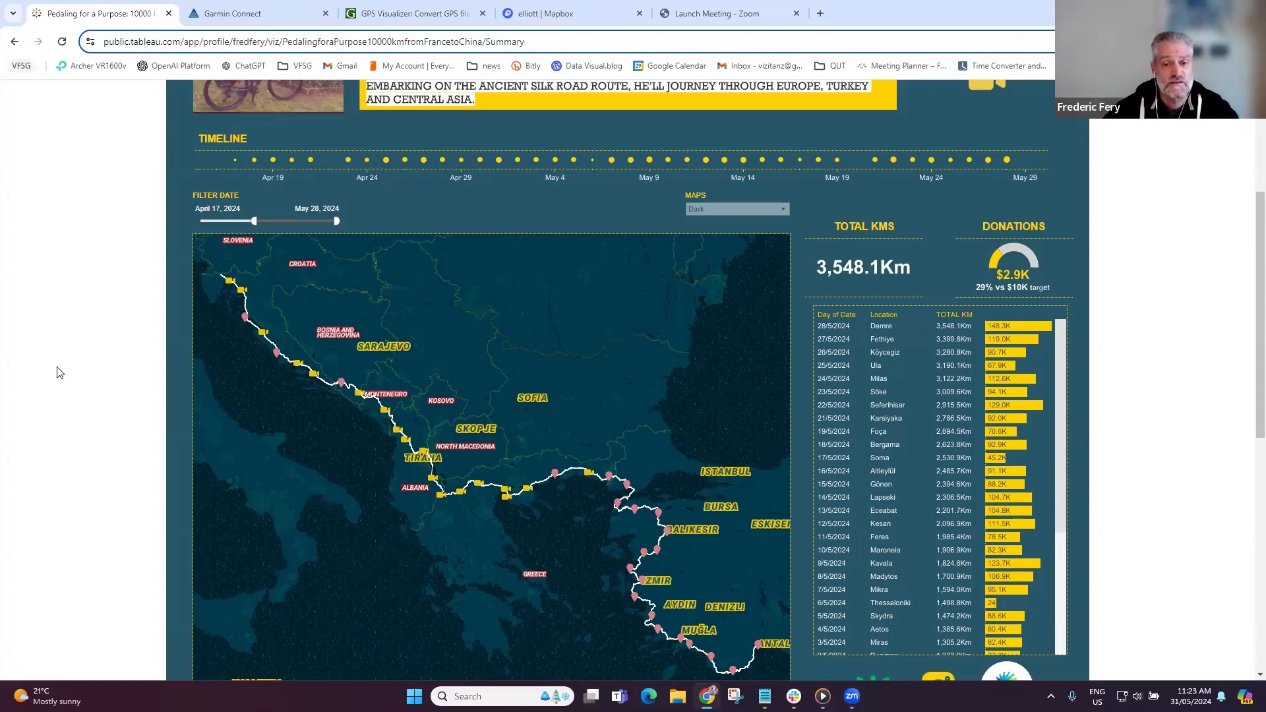
click(716, 210)
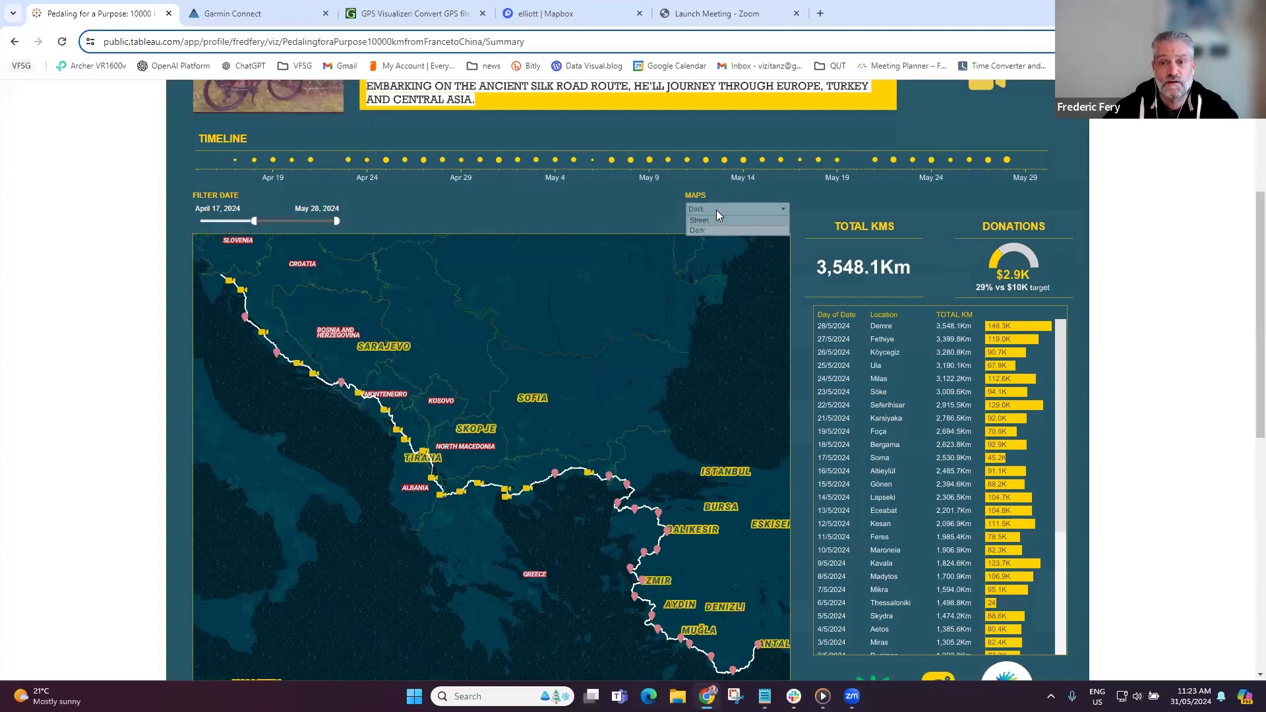
click(706, 221)
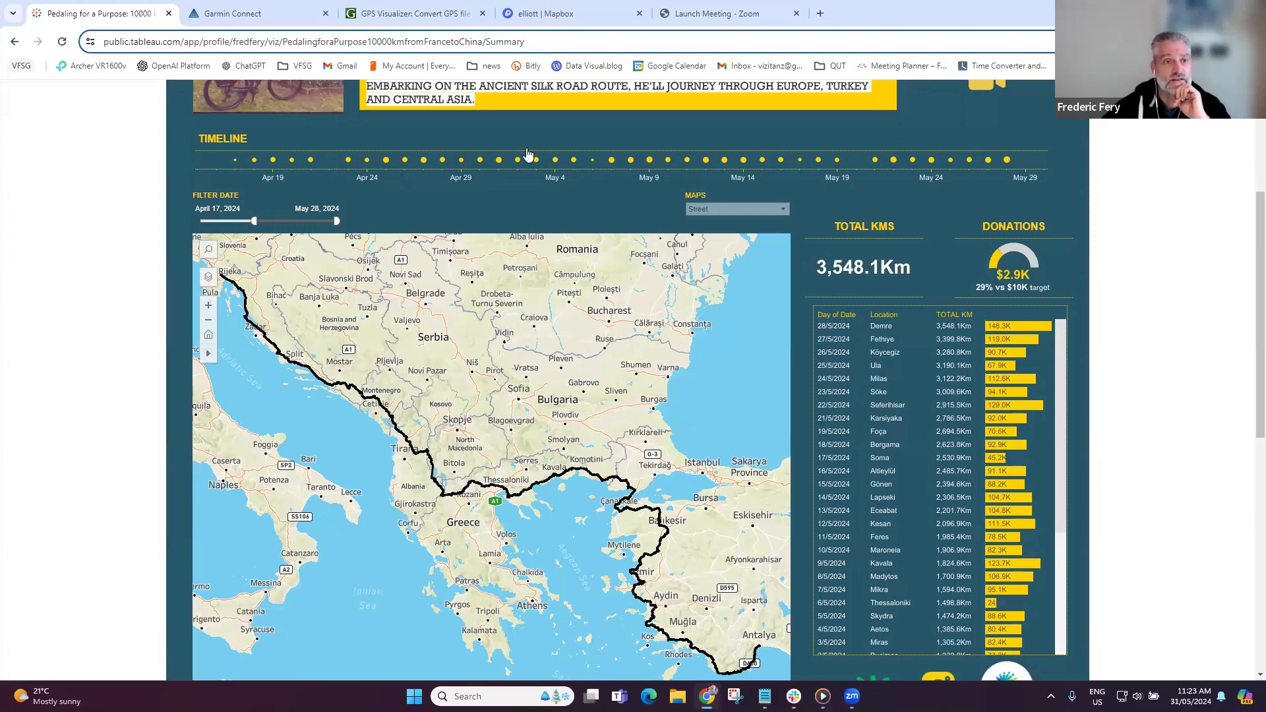
- Switch to Garmin Connect and open the May 28 Demre Cycling and May 27 Fethiye Cycling activities in separate tabs
click(231, 16)
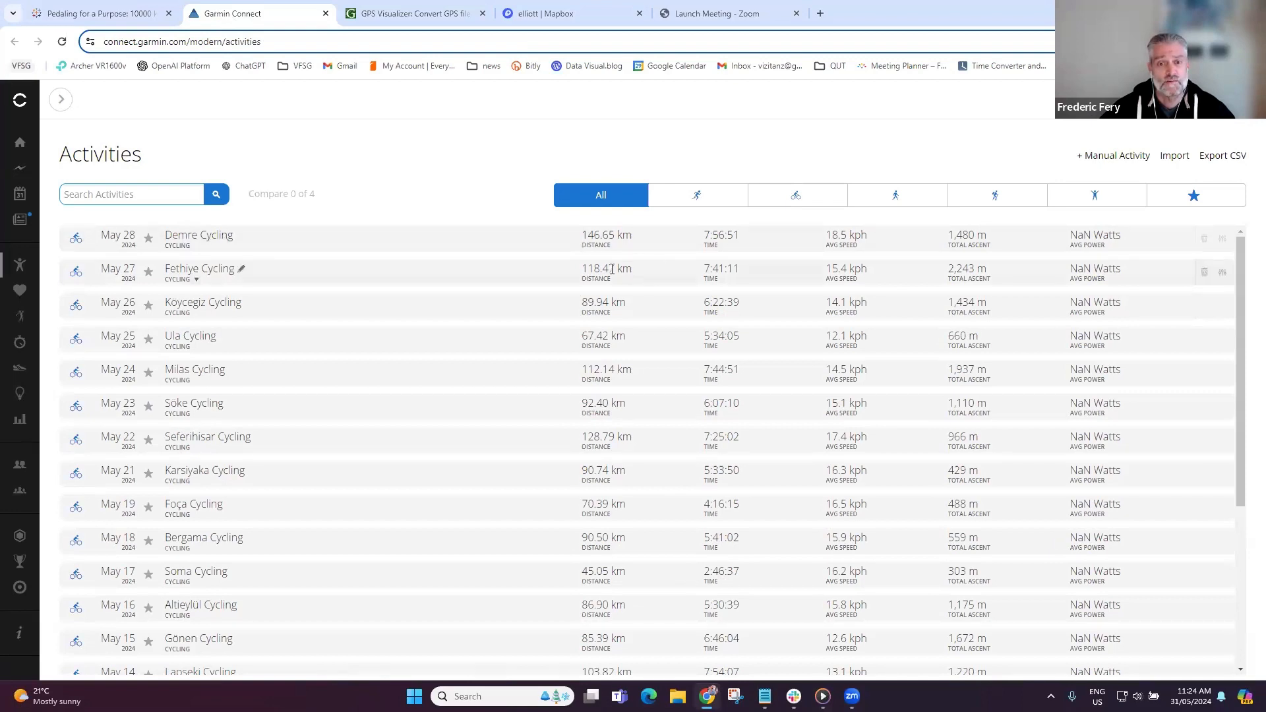
drag(582, 269, 623, 269)
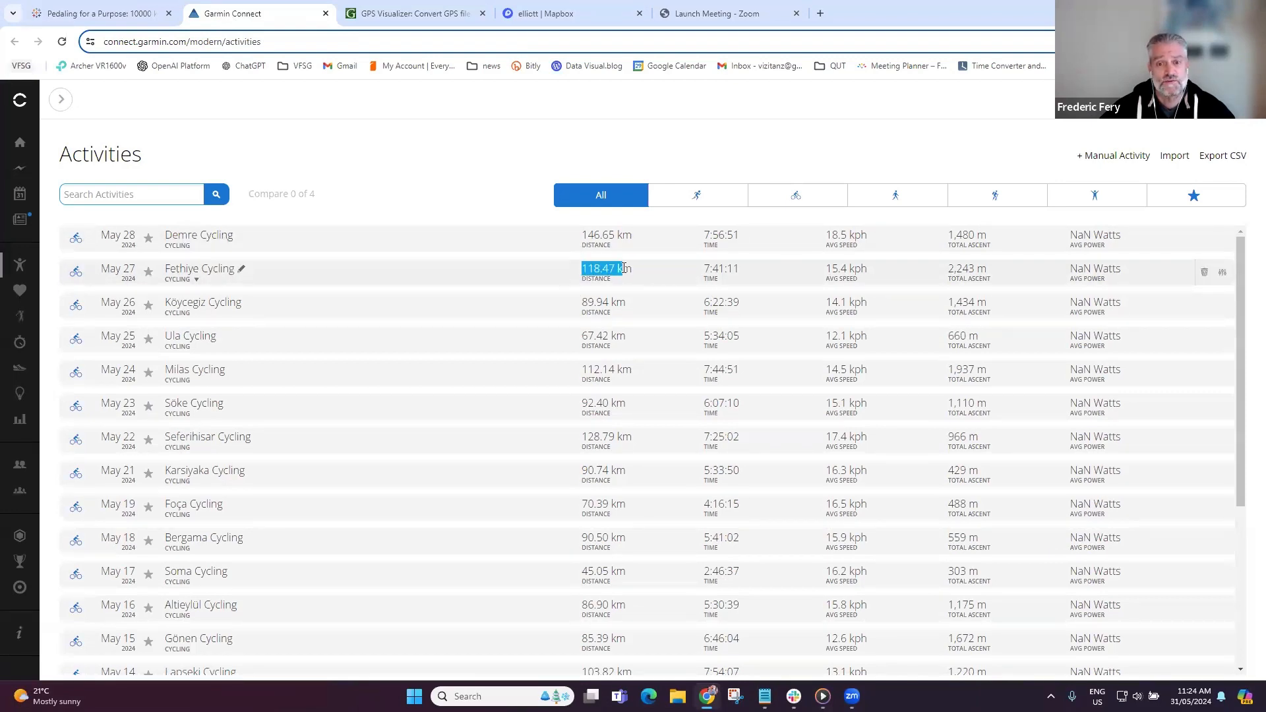
middle_click(188, 237)
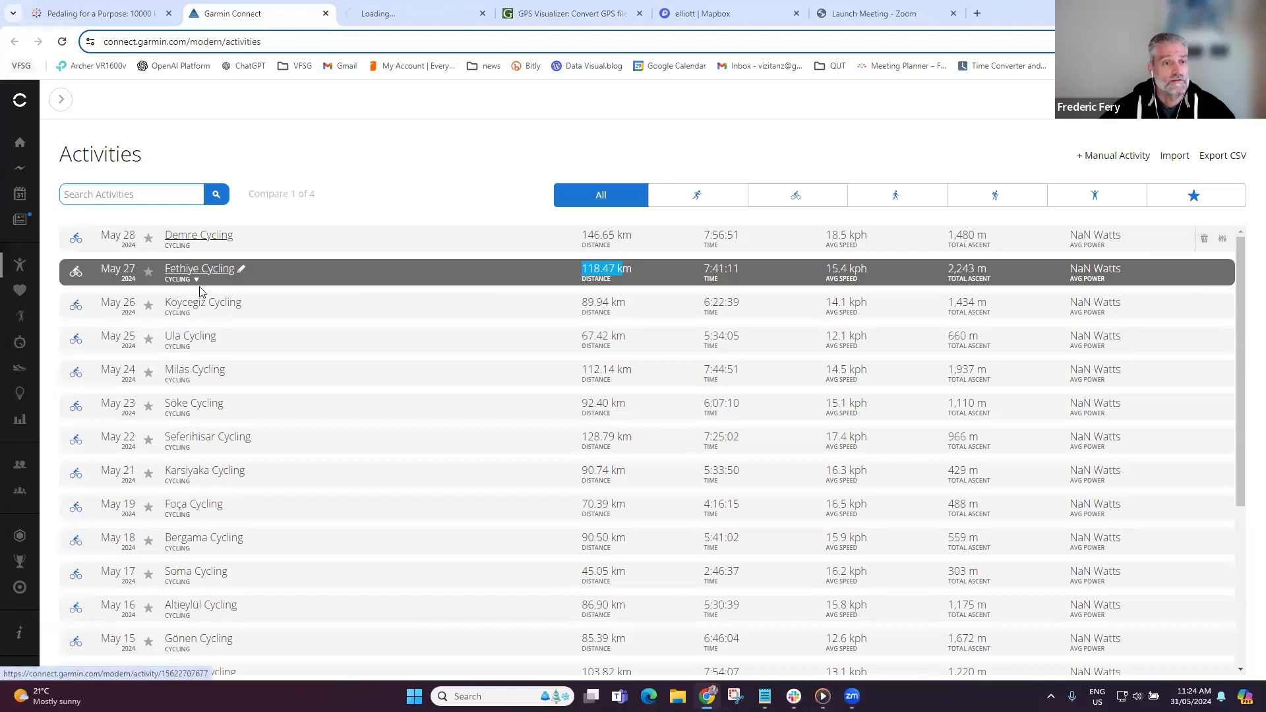
middle_click(186, 270)
- Dismiss the personal record notice on the Demre Cycling activity and export the ride to GPX
click(396, 13)
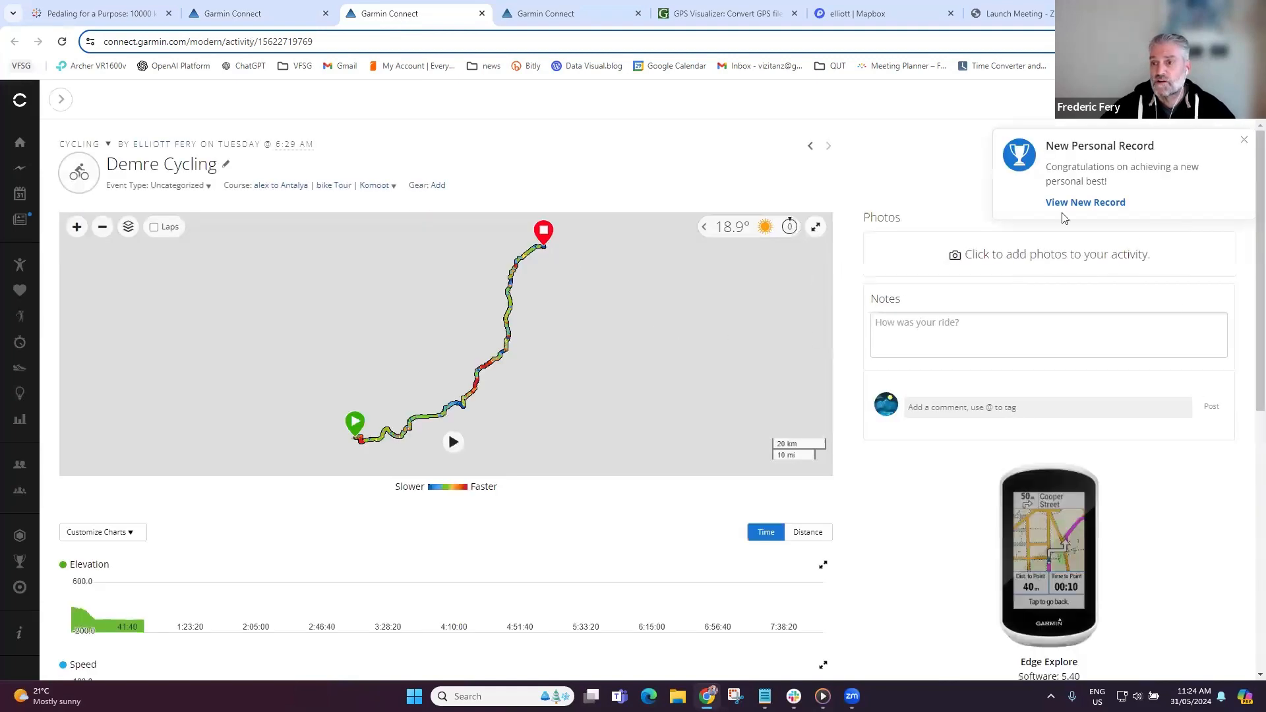
drag(1260, 221, 1259, 185)
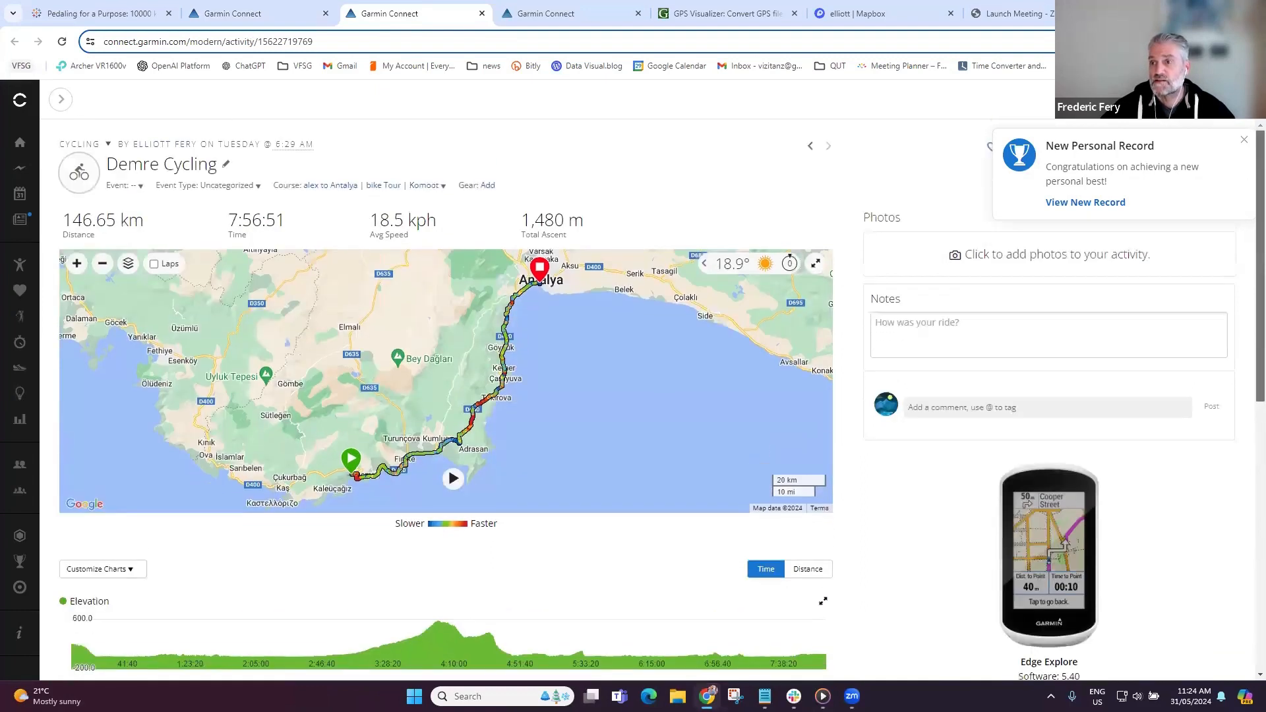
click(1244, 140)
click(1227, 148)
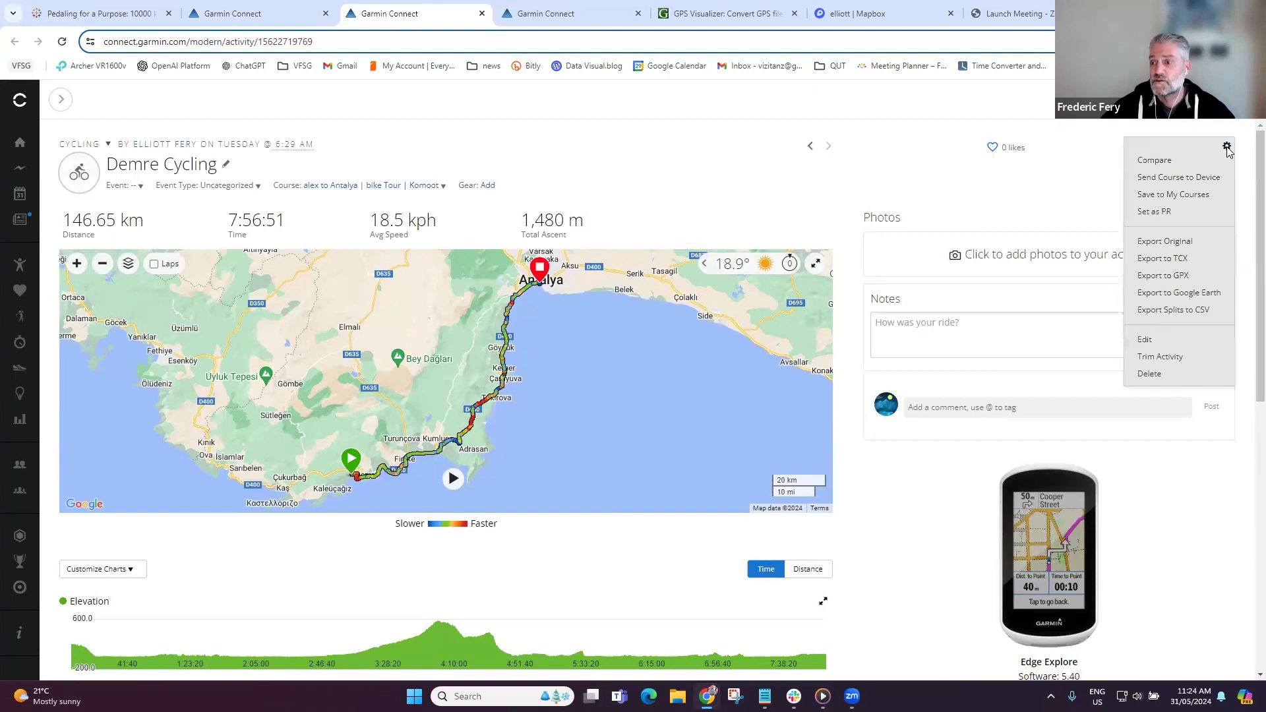
click(1161, 277)
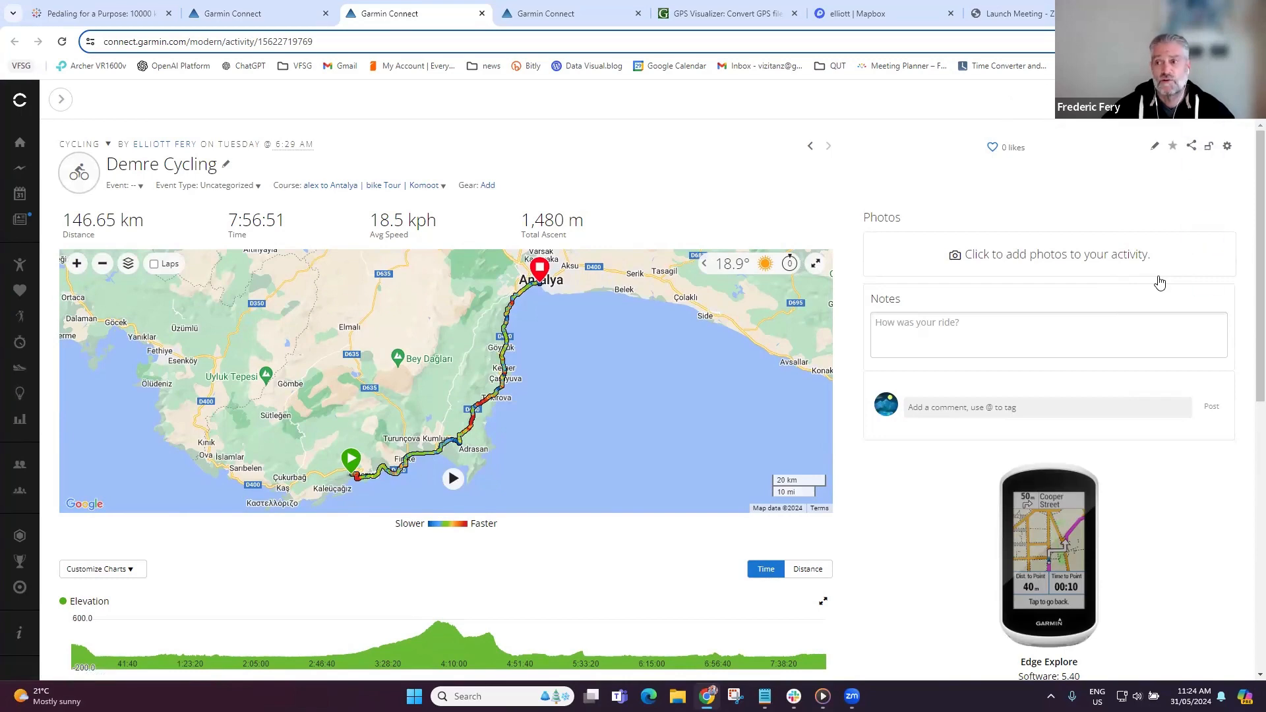
- Dismiss the personal record notice on the Fethiye Cycling activity and export the ride to GPX
click(548, 14)
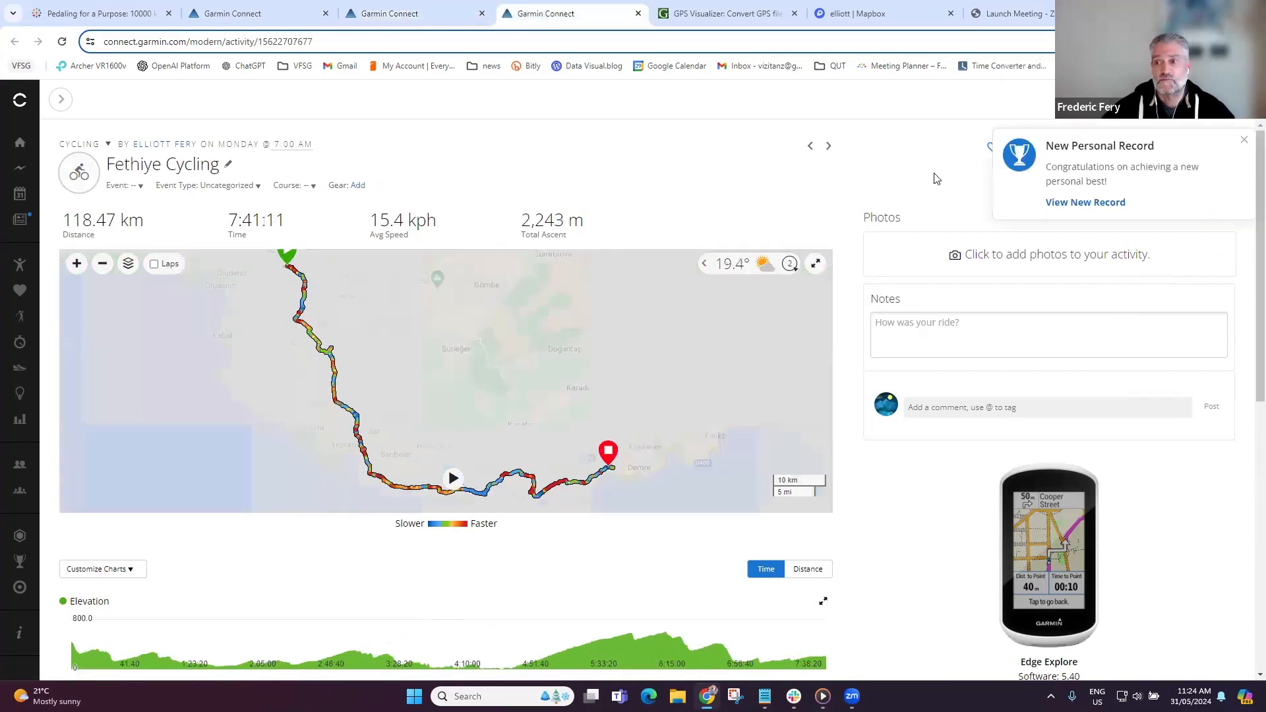
click(1246, 143)
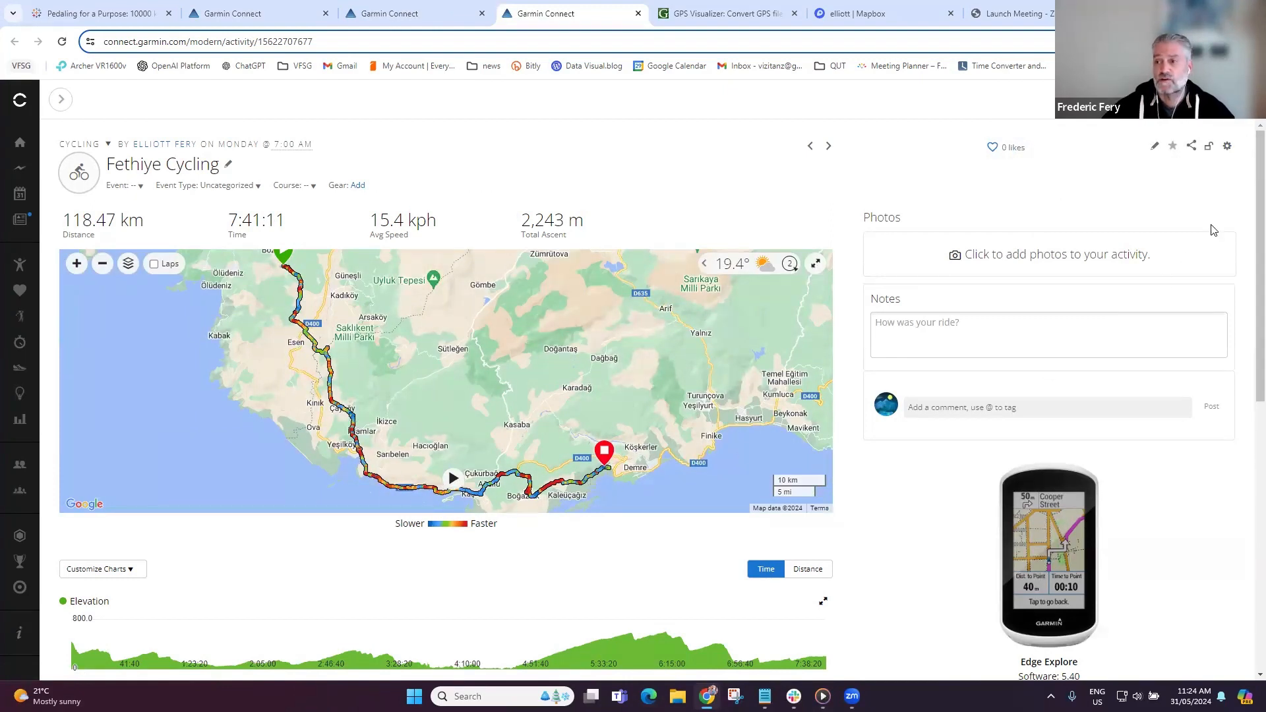
click(1227, 146)
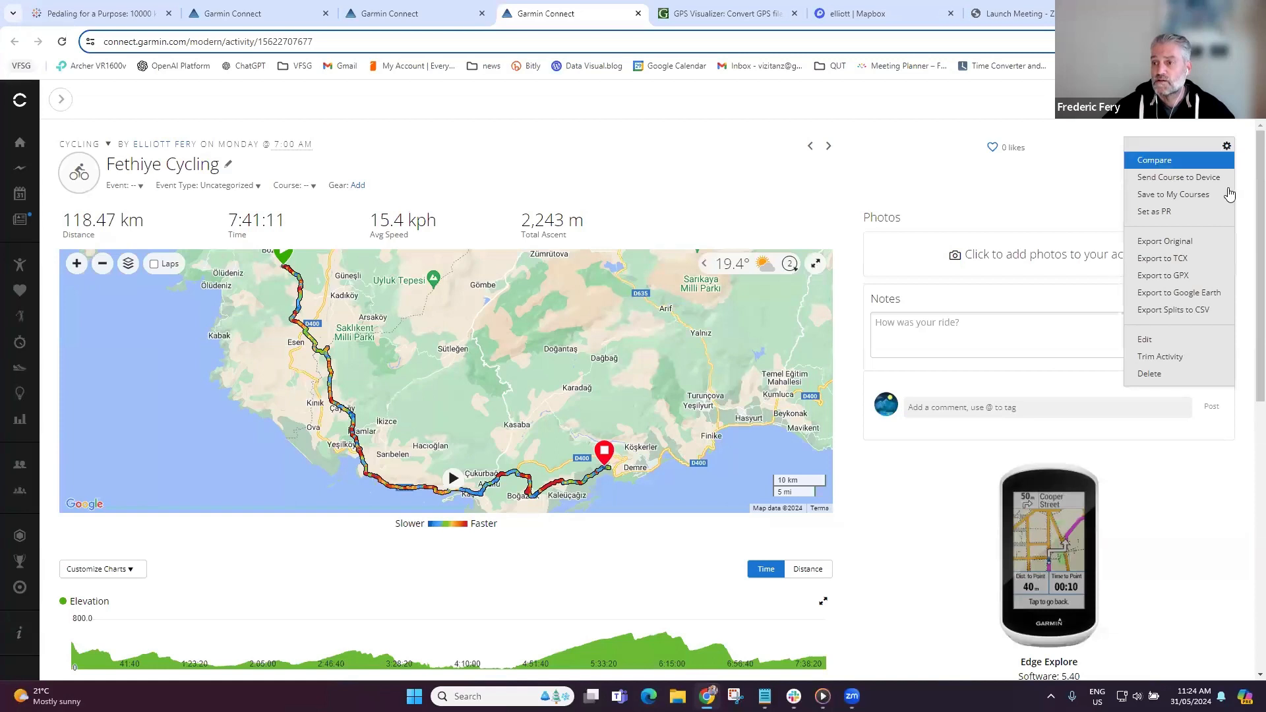
click(1171, 279)
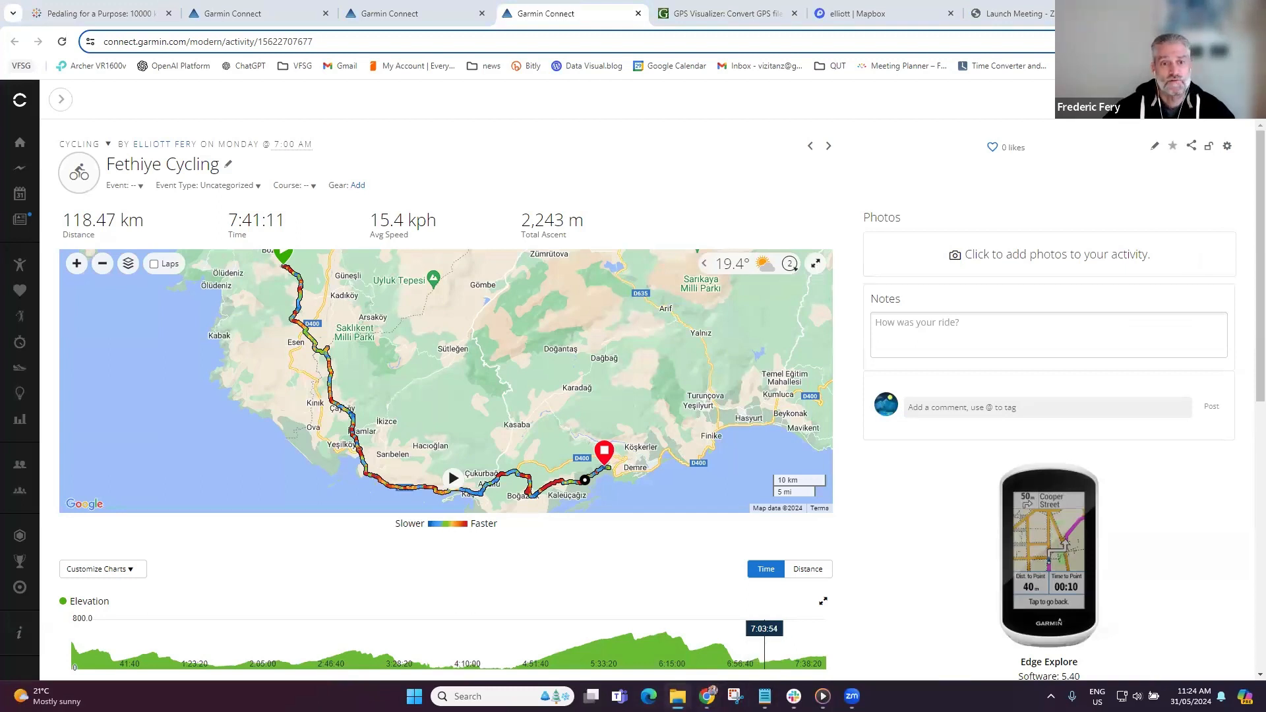
click(677, 697)
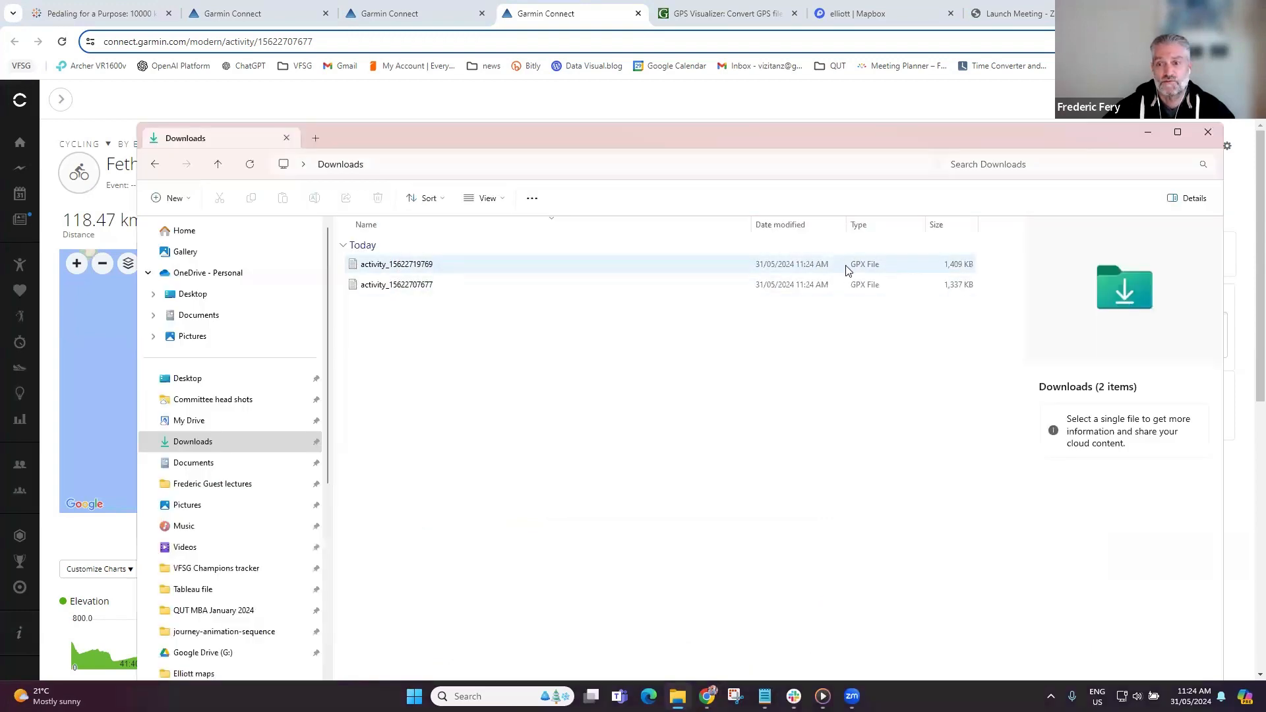
double_click(409, 267)
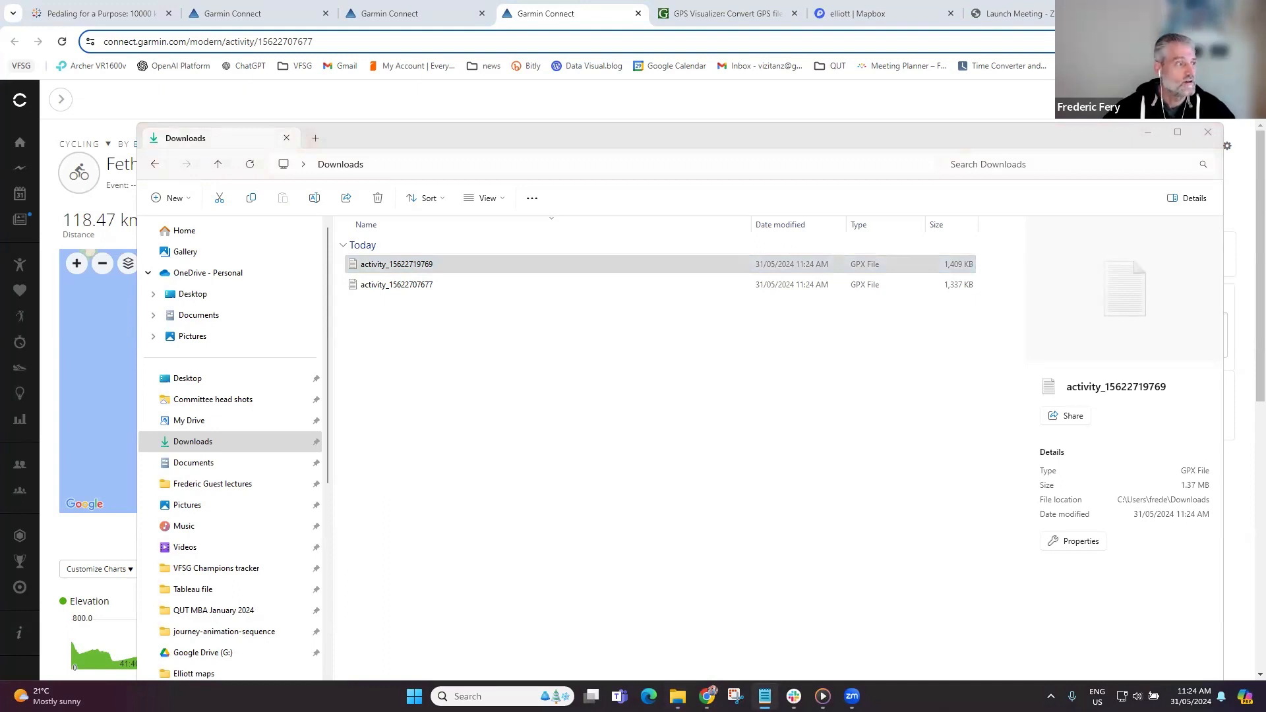
click(1209, 134)
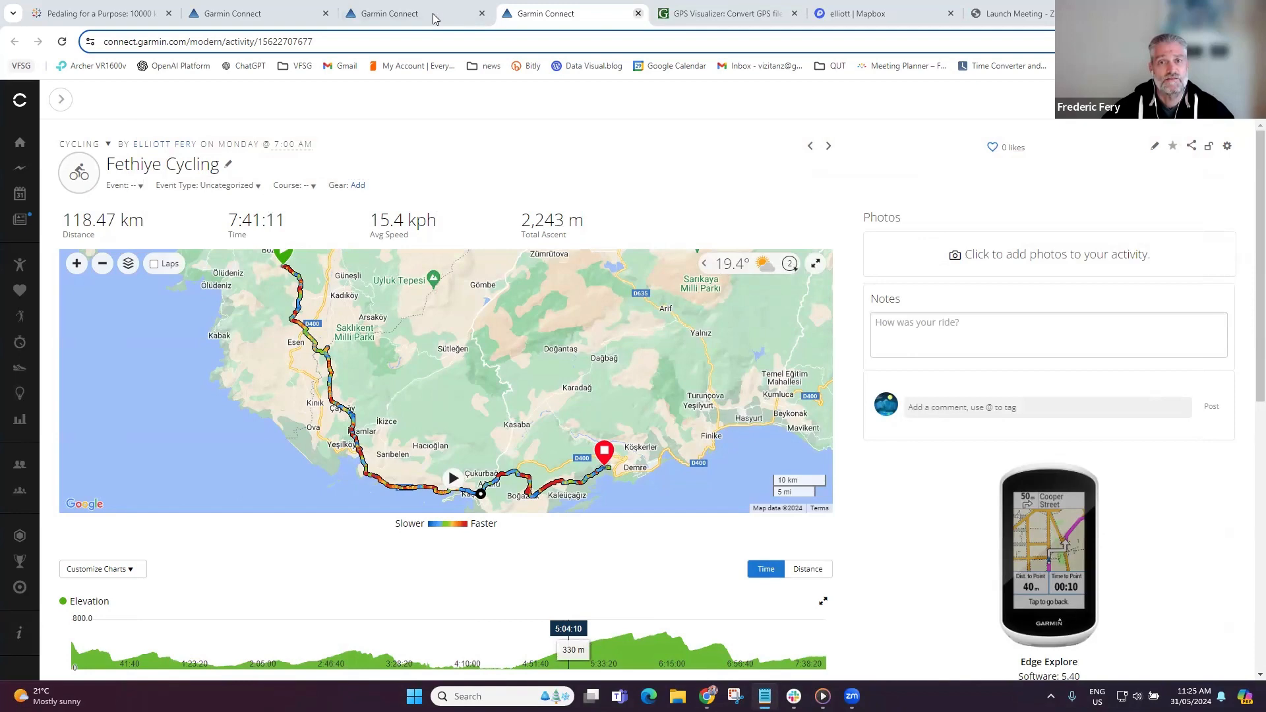
- Close both ride pages and the Garmin Connect activity list to reach the GPS Visualizer conversion form
click(480, 14)
click(480, 14)
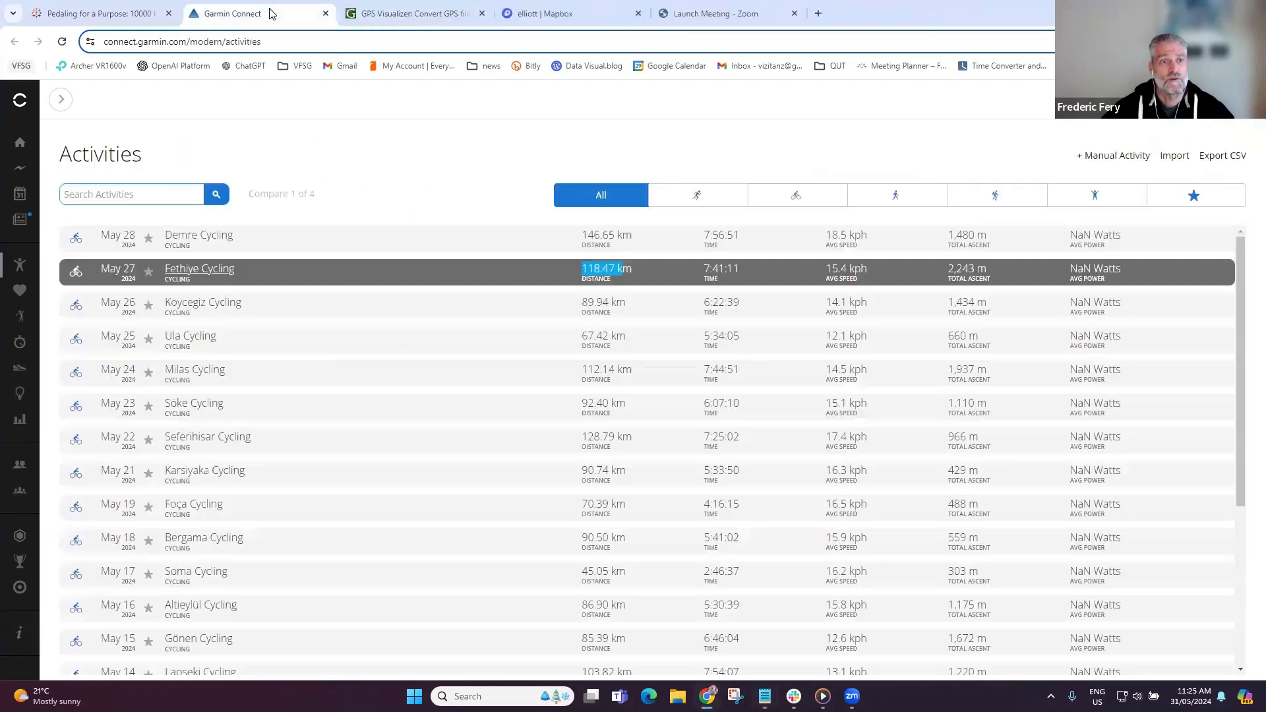
click(326, 14)
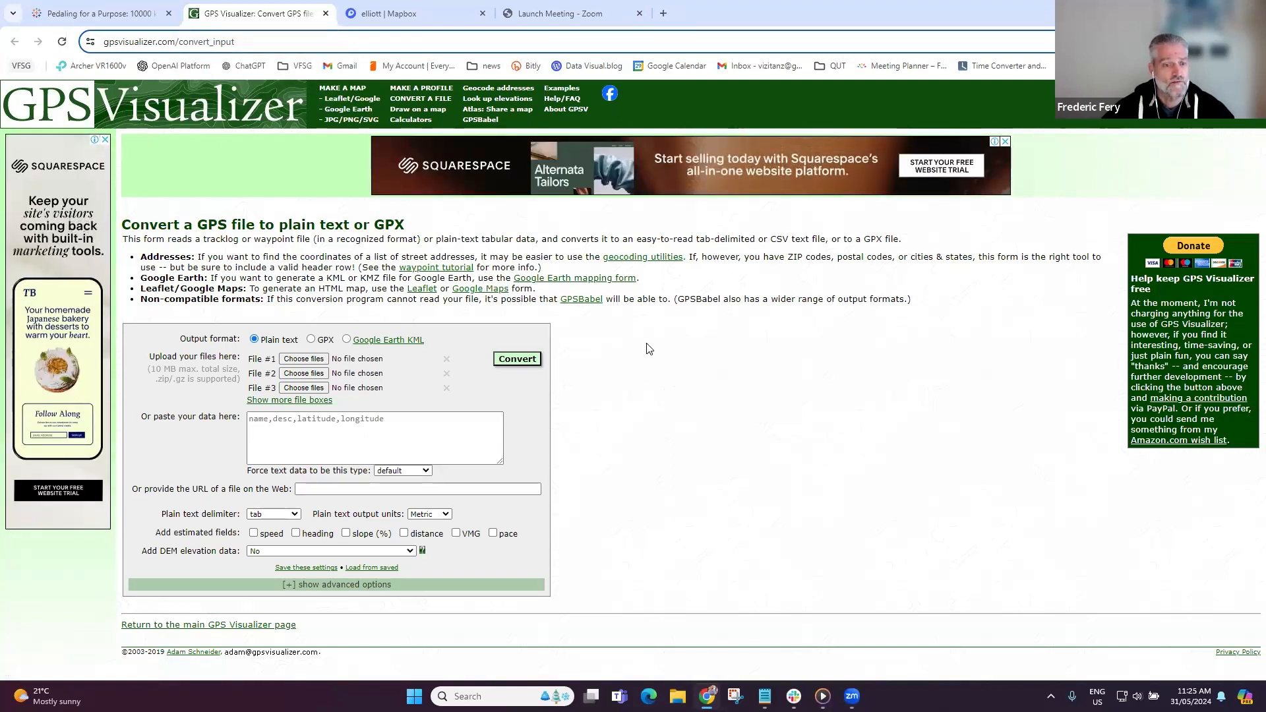
click(303, 422)
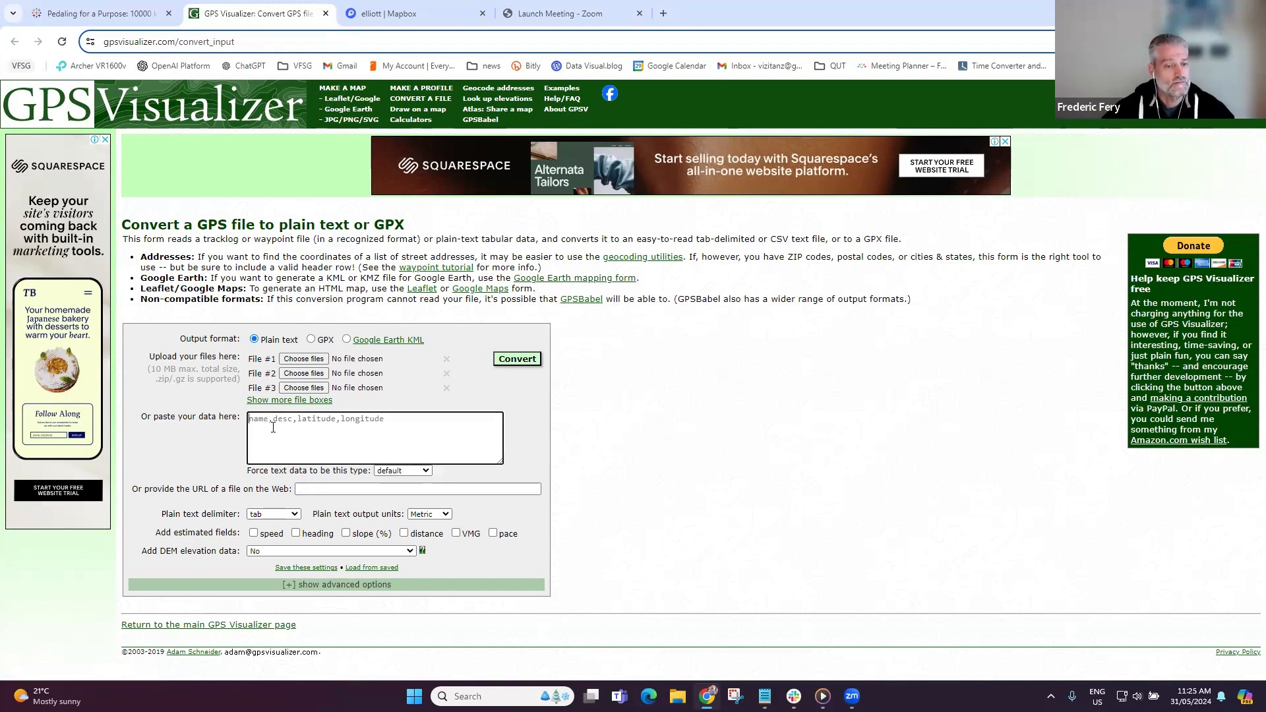
click(297, 362)
click(296, 362)
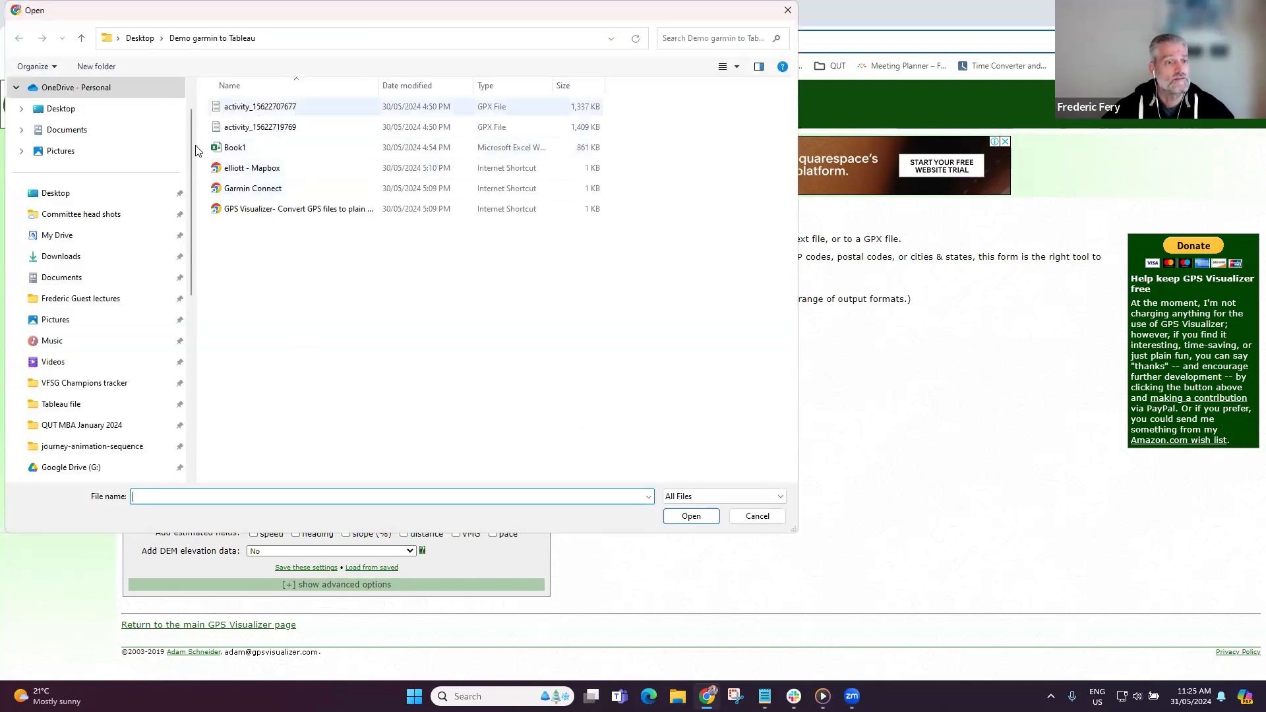
scroll(82, 261, up, 1)
click(61, 302)
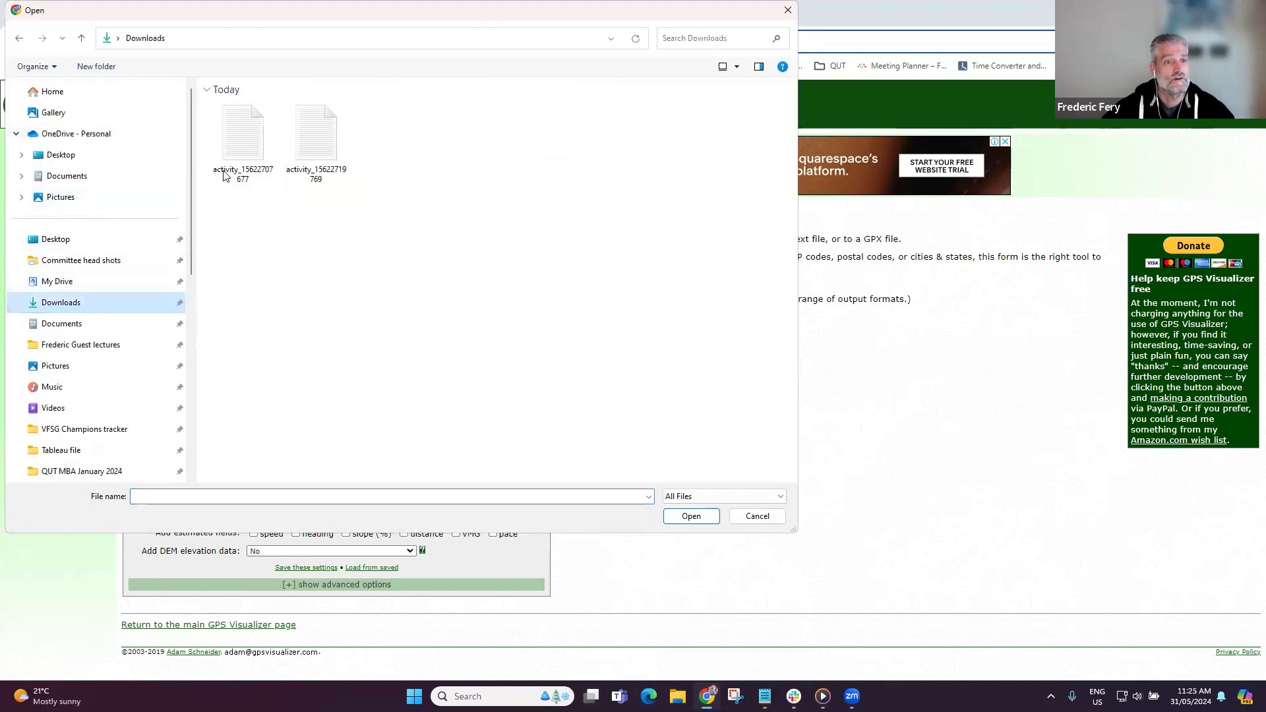
click(243, 135)
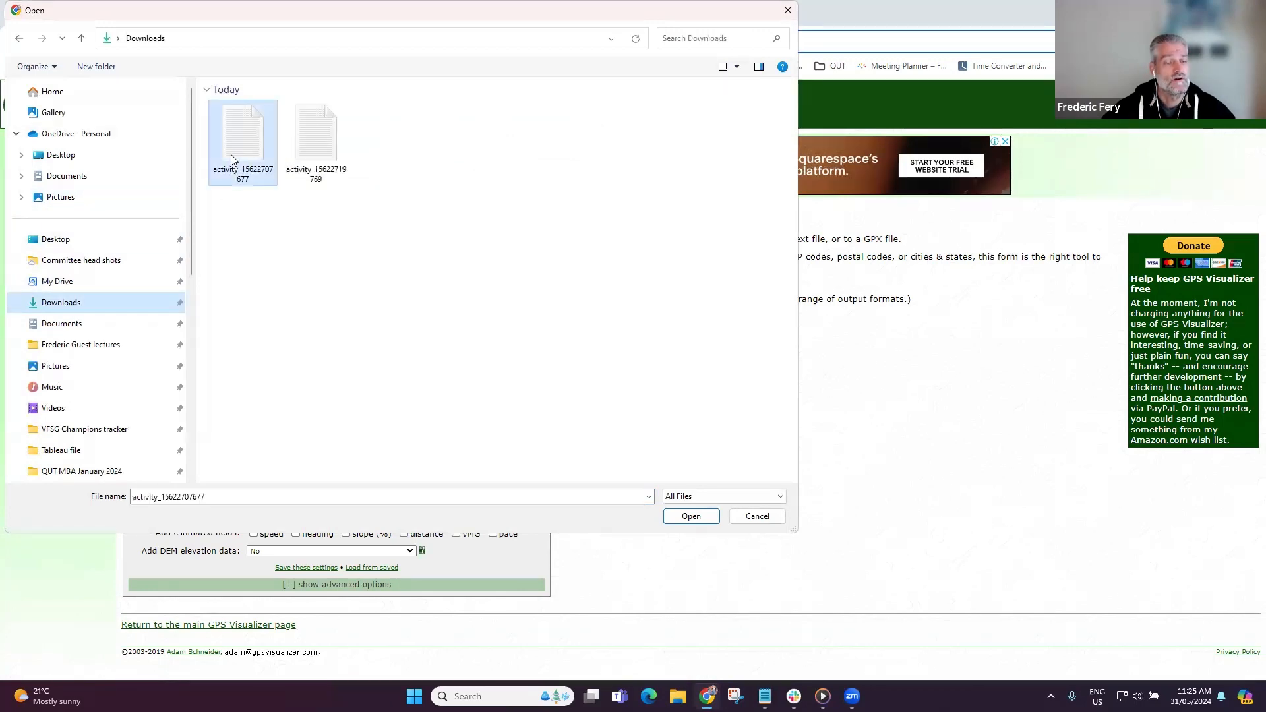
click(689, 517)
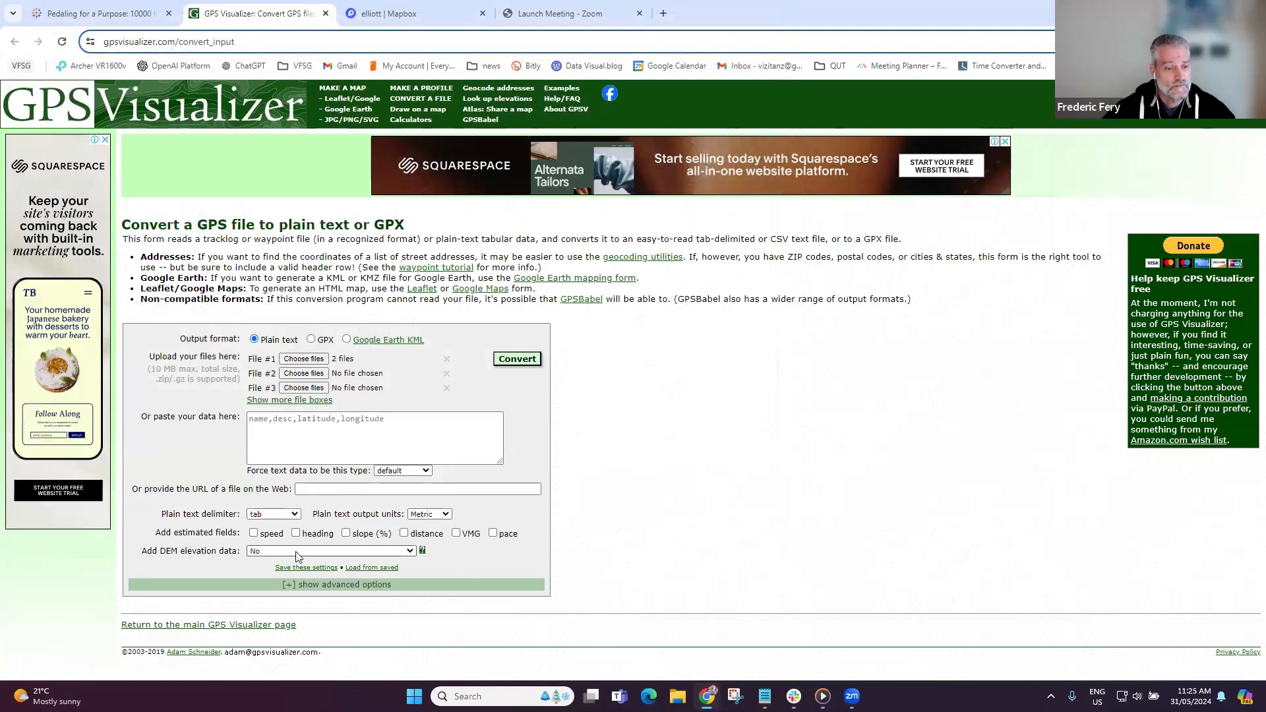
- Include speed, heading, slope (%), distance and pace as estimated fields in the converted output
click(254, 533)
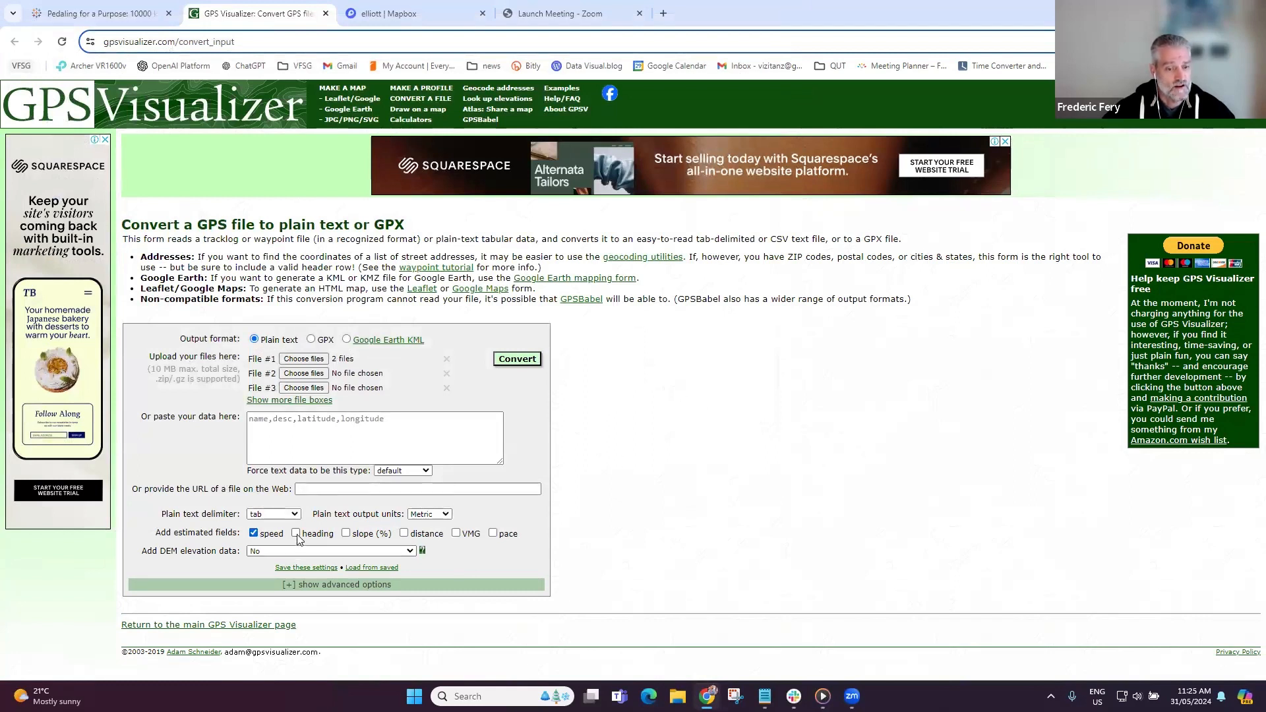
click(296, 533)
click(345, 533)
click(404, 533)
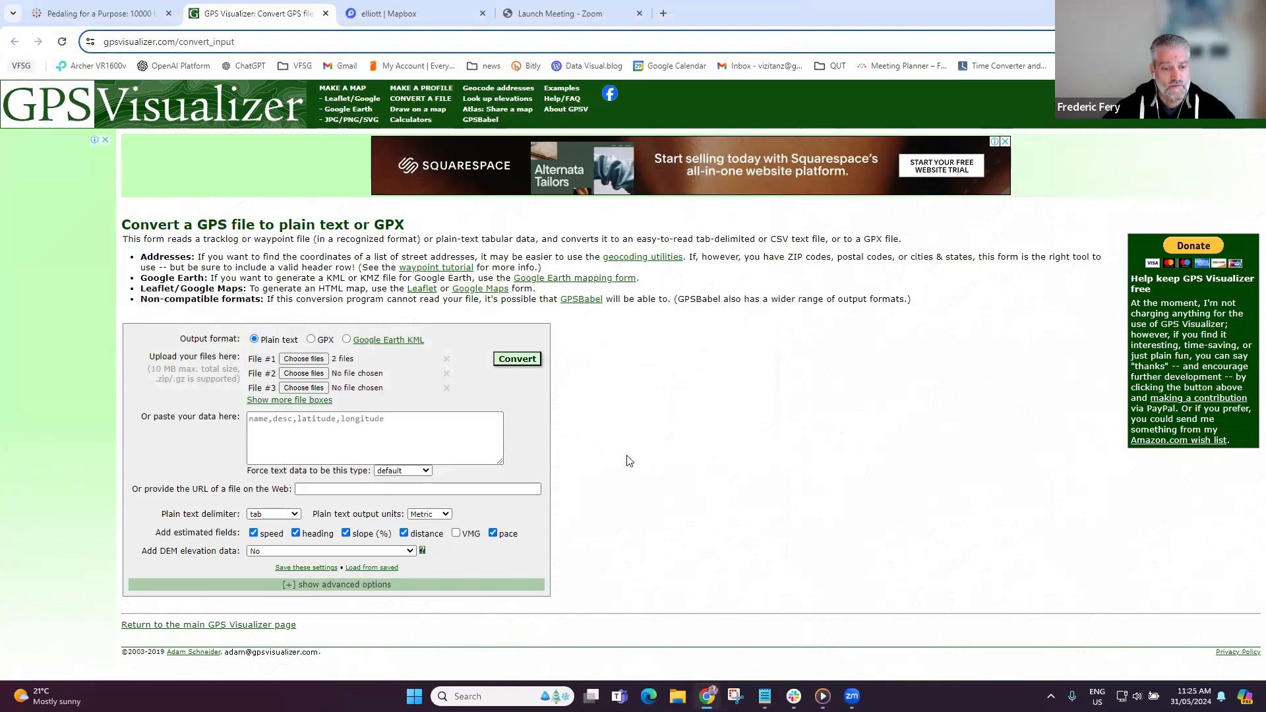
- Show the advanced track options and set both Connect segments and Merge all tracks to Yes
click(343, 587)
scroll(530, 513, down, 6)
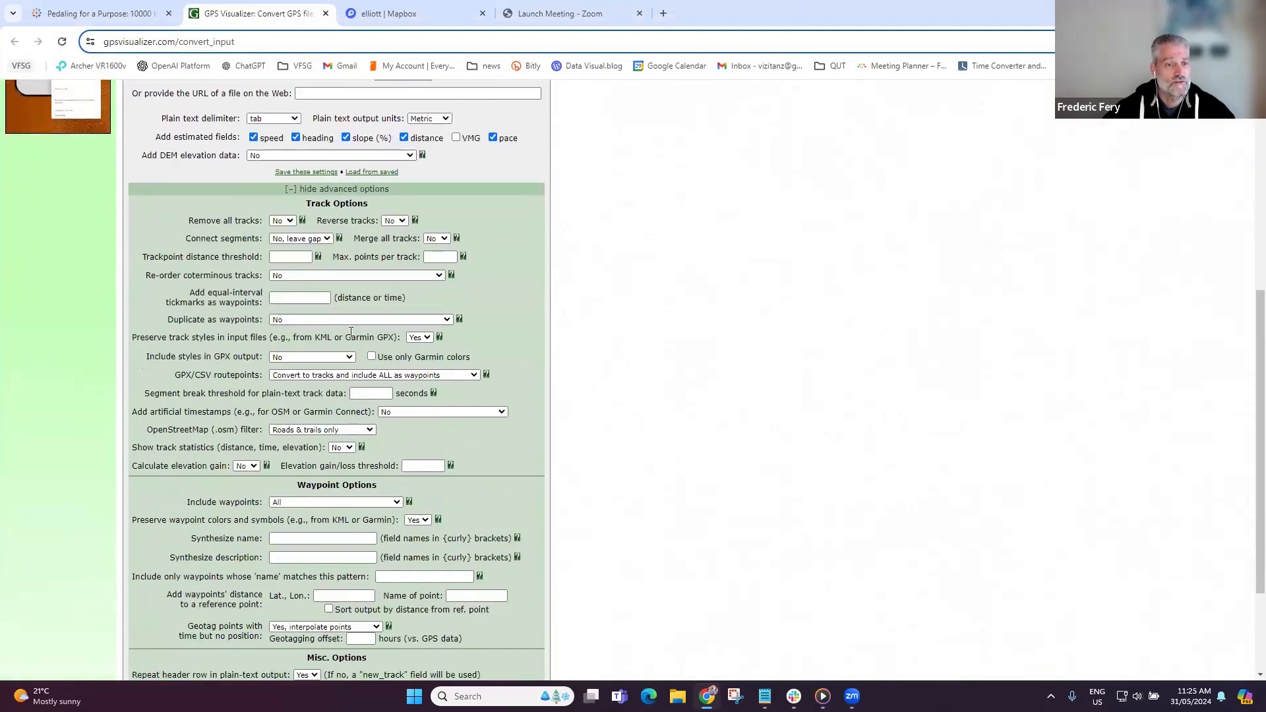
click(301, 239)
click(293, 258)
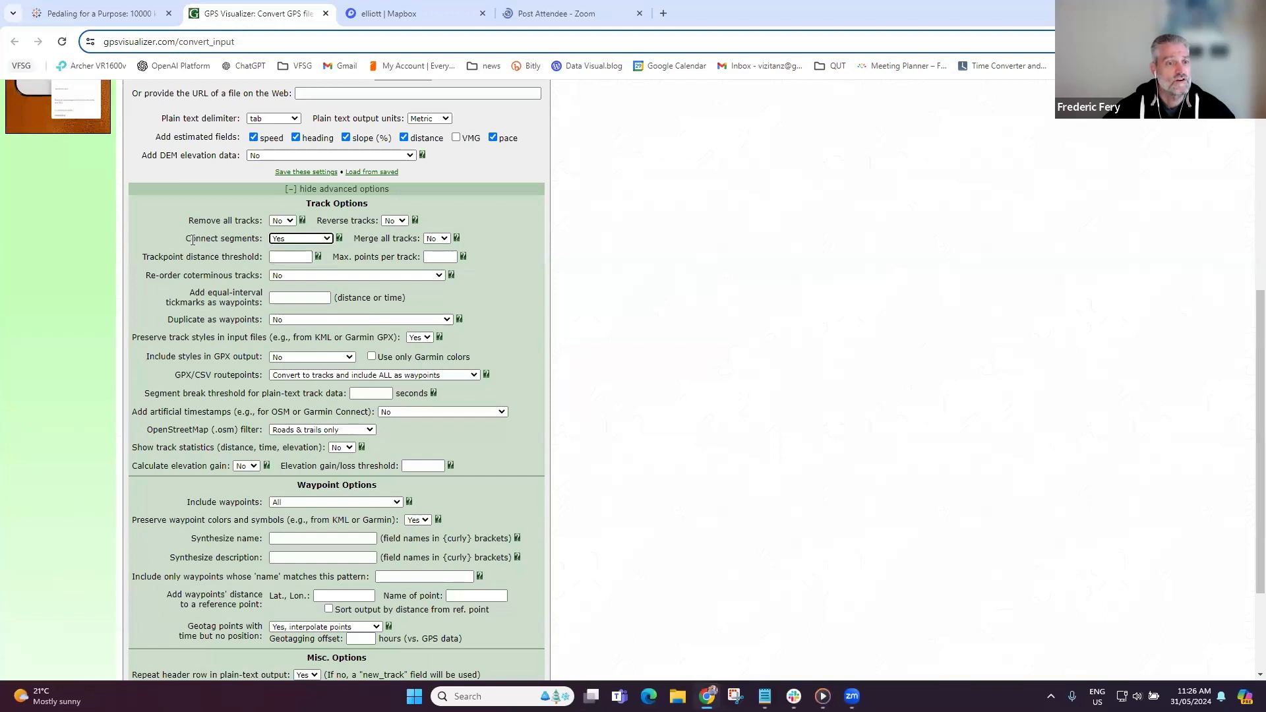
click(435, 239)
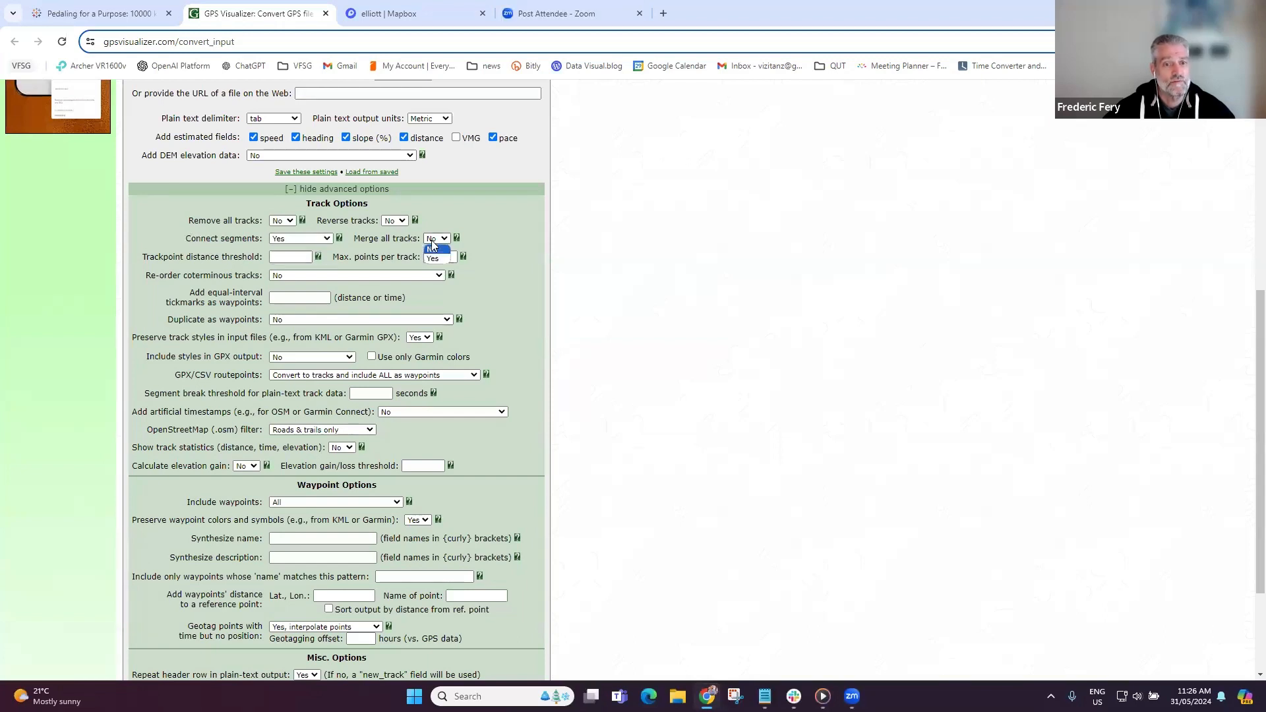
click(437, 258)
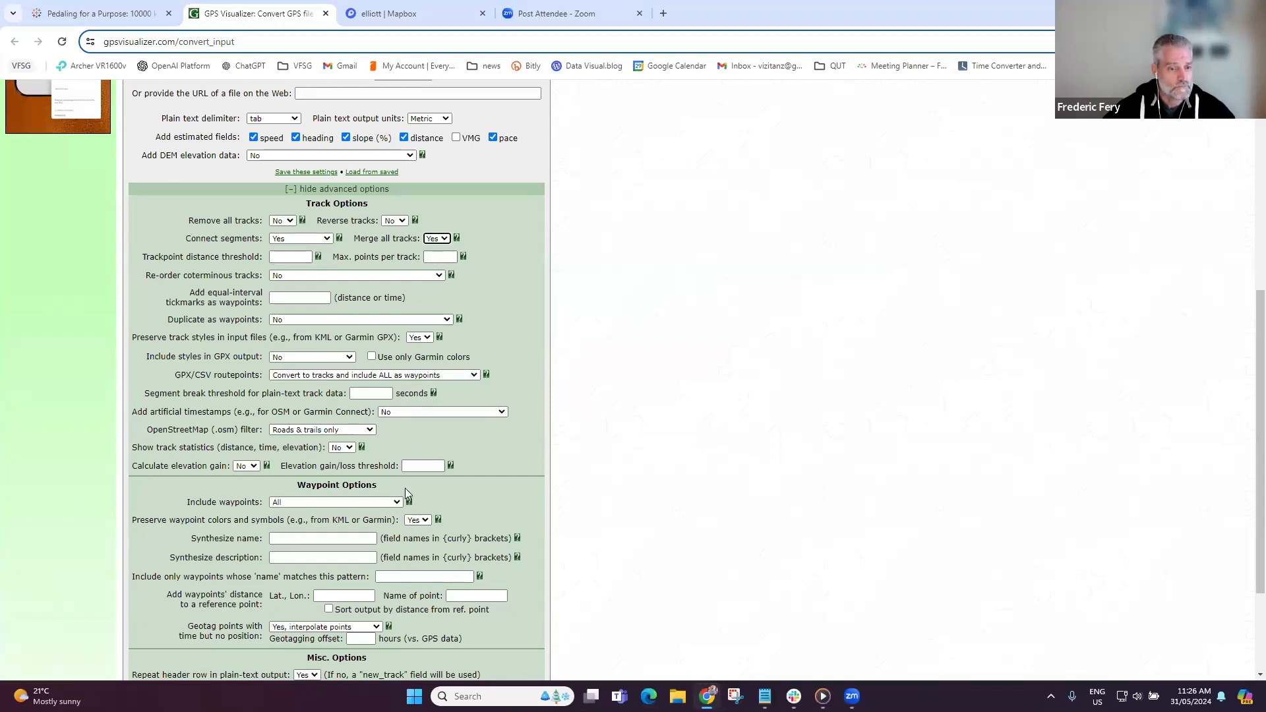
- Convert the two uploaded ride files to plain text with the chosen options
scroll(407, 493, down, 2)
scroll(407, 492, up, 4)
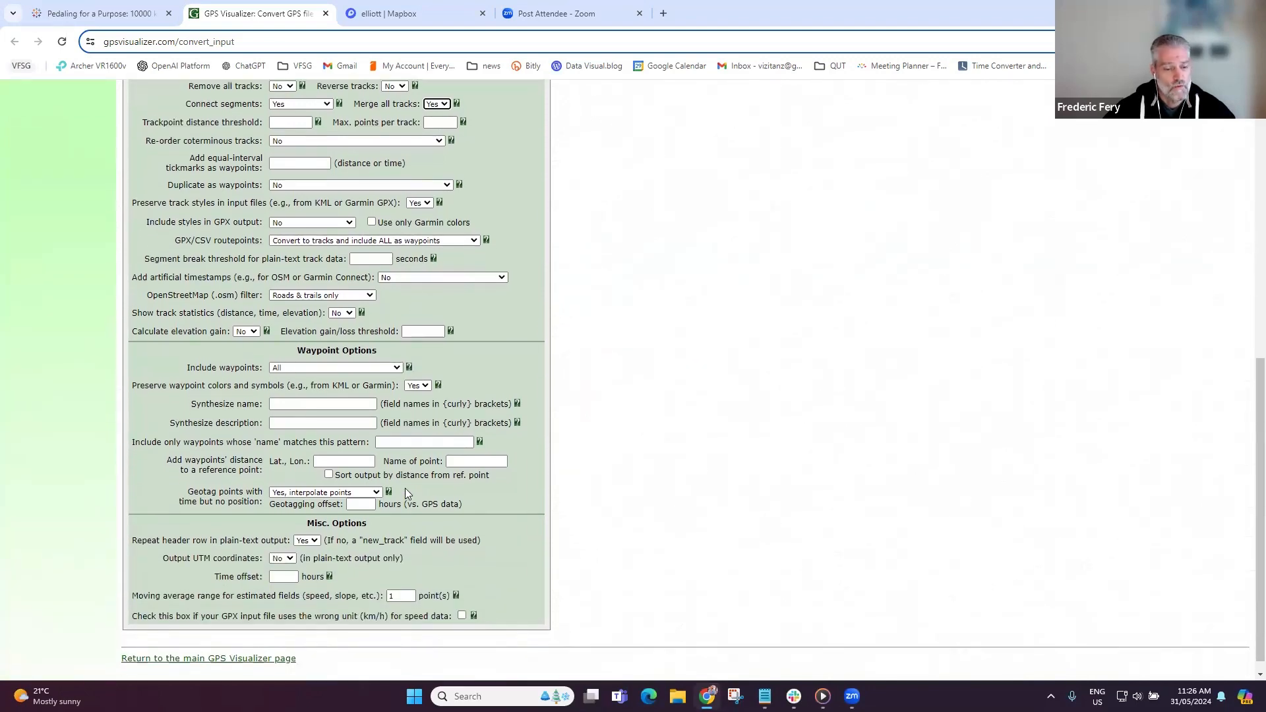
scroll(405, 492, up, 4)
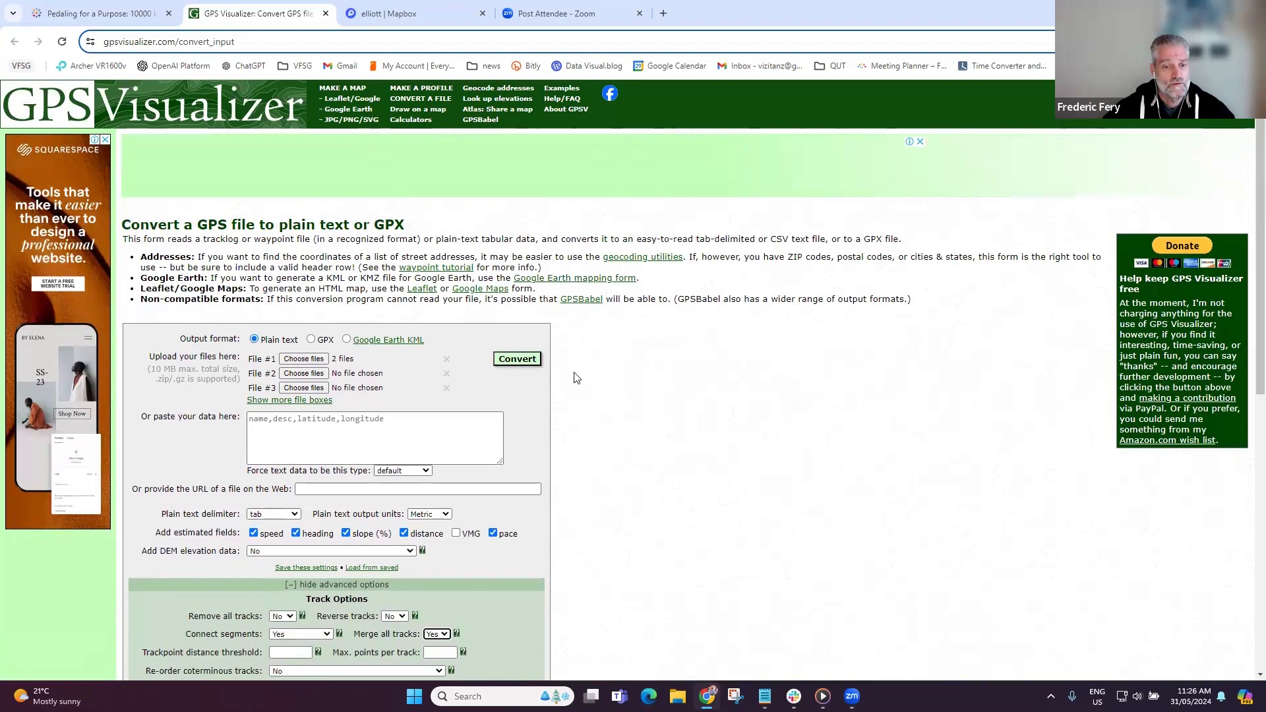
click(525, 364)
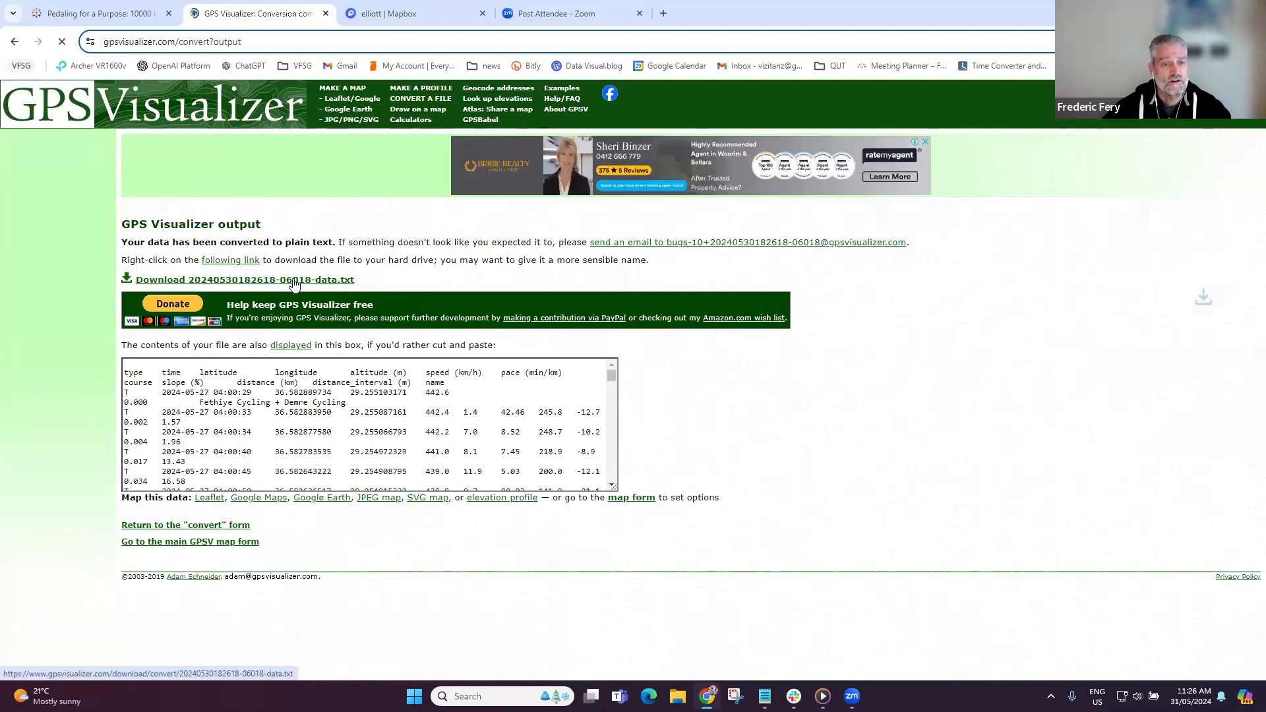
- Download the converted data text file, open it from Downloads and select its entire contents for copying
click(245, 280)
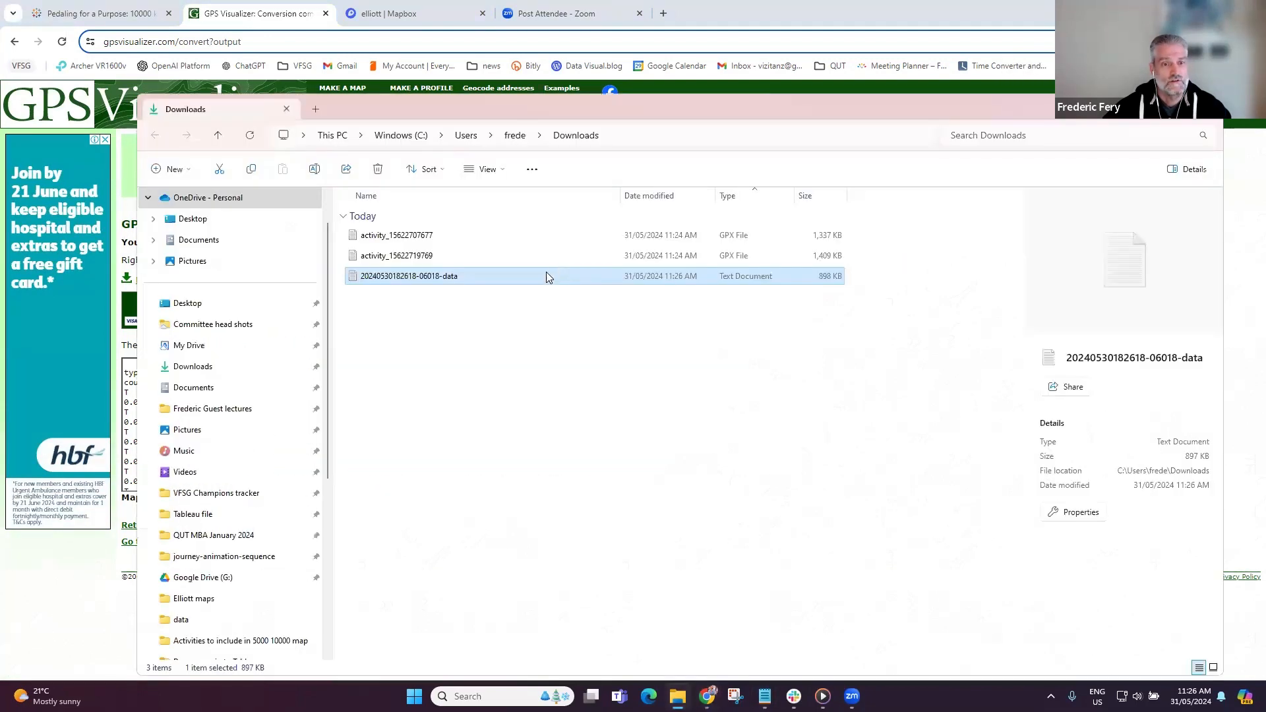
double_click(386, 277)
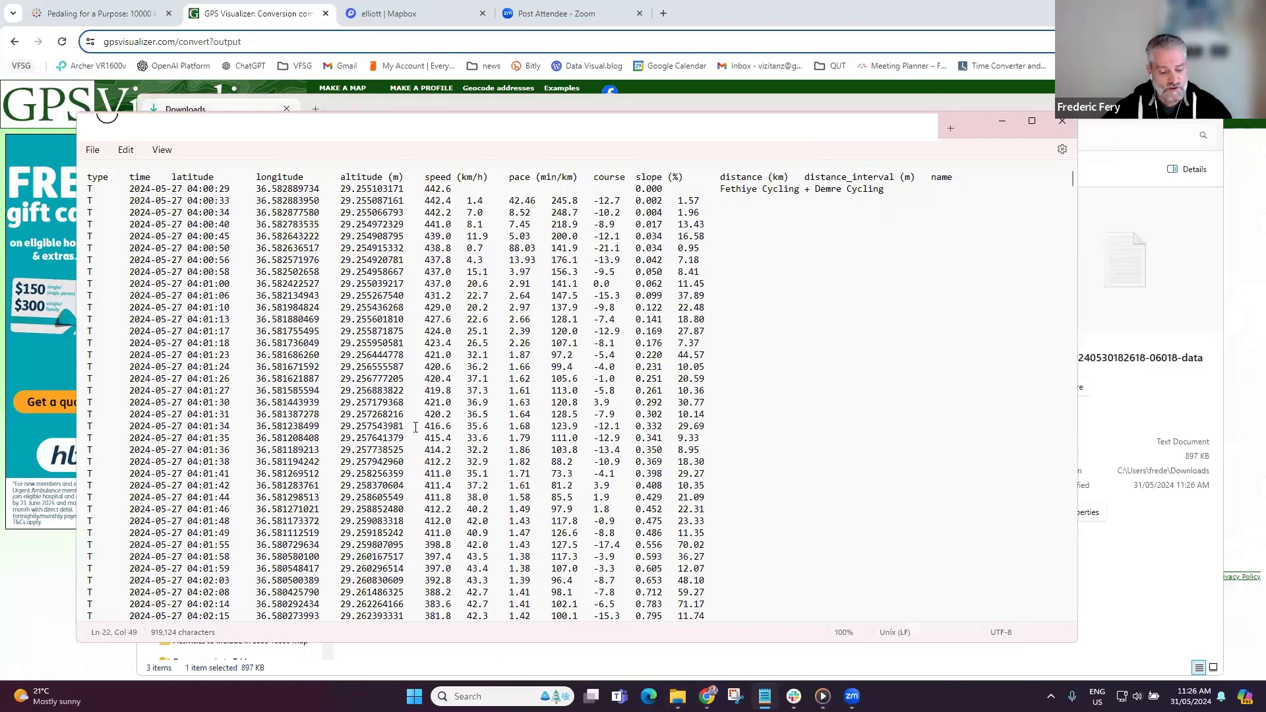
key(ctrl+a)
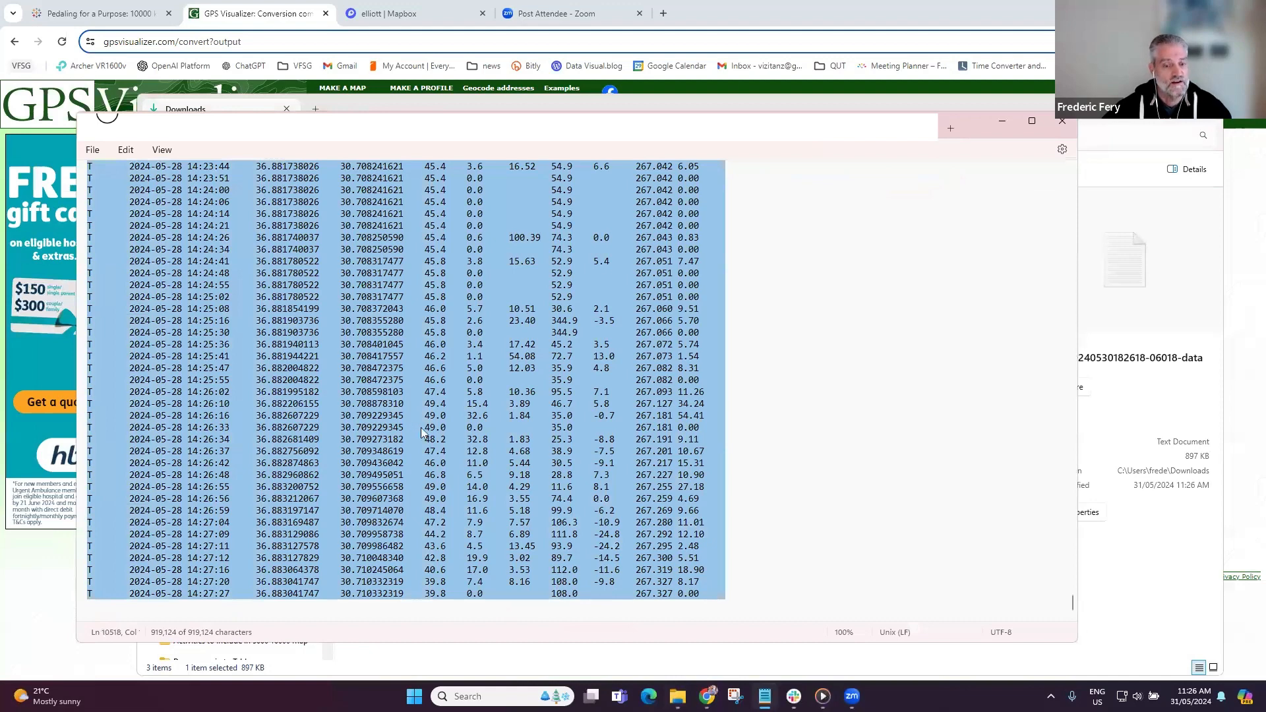
- Switch to Excel and paste the copied track data into a new blank workbook starting at A1, with the window maximized
key(super)
text(exc)
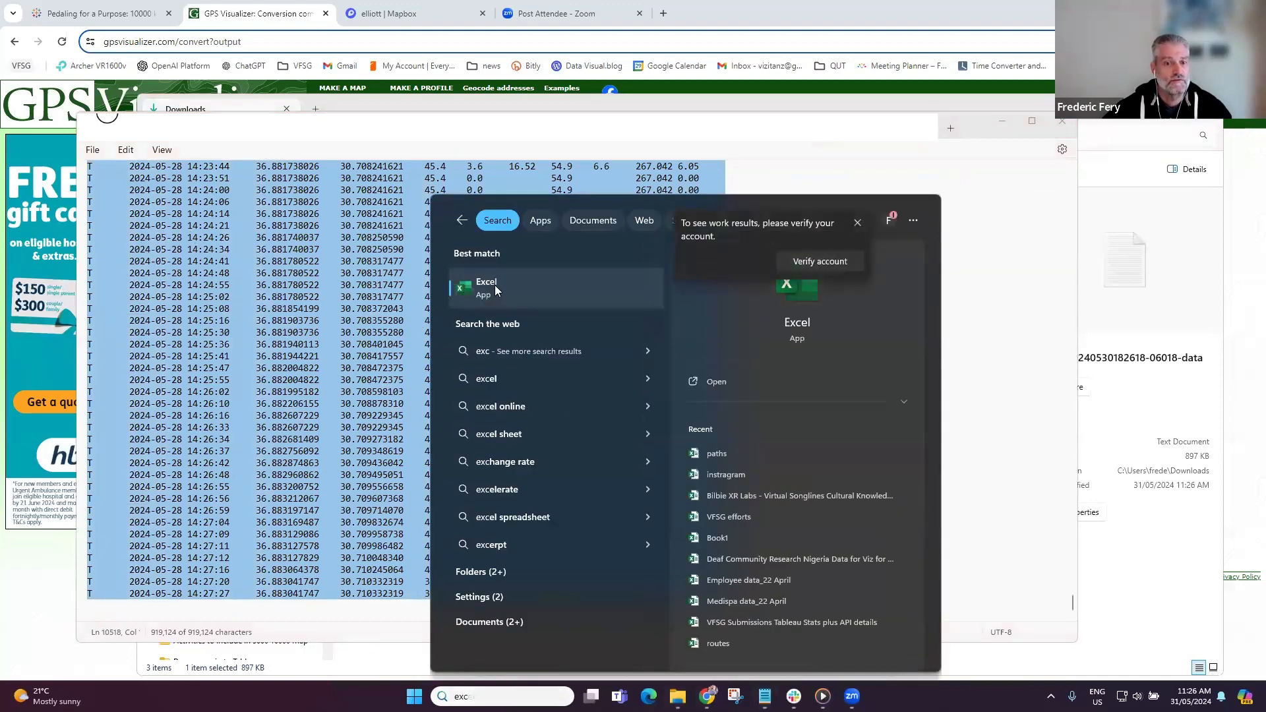
click(497, 290)
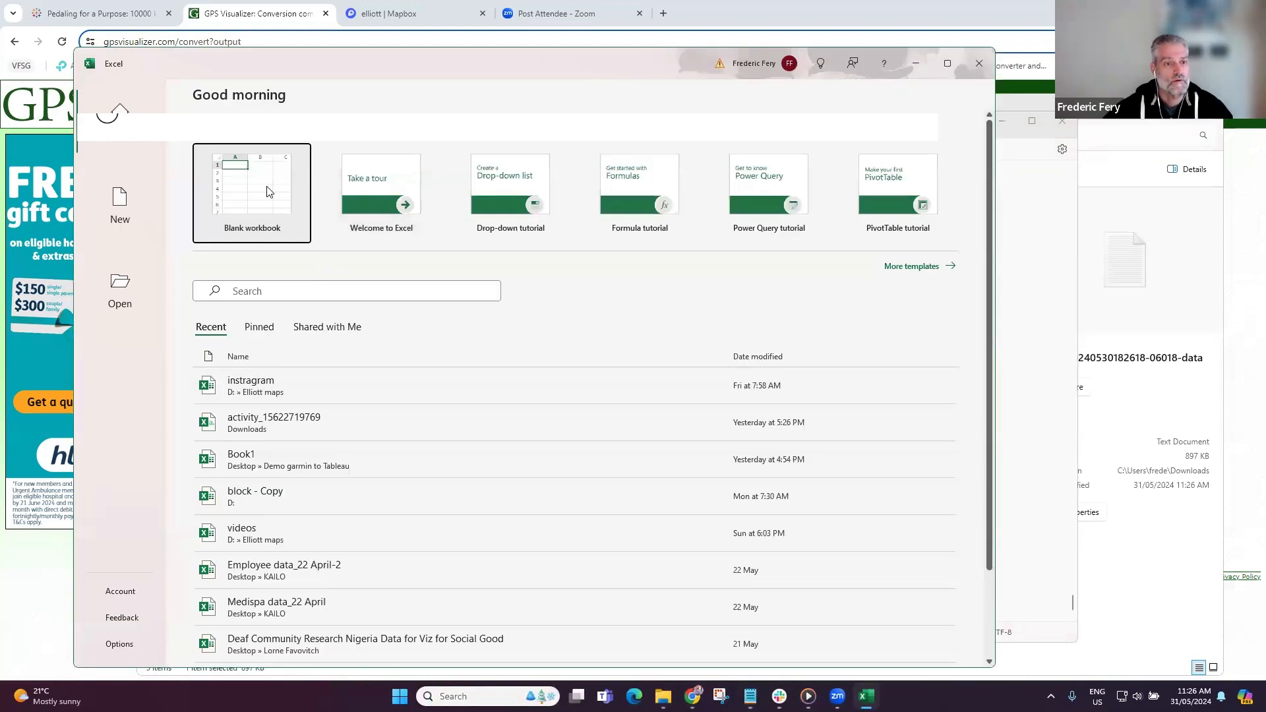
click(268, 188)
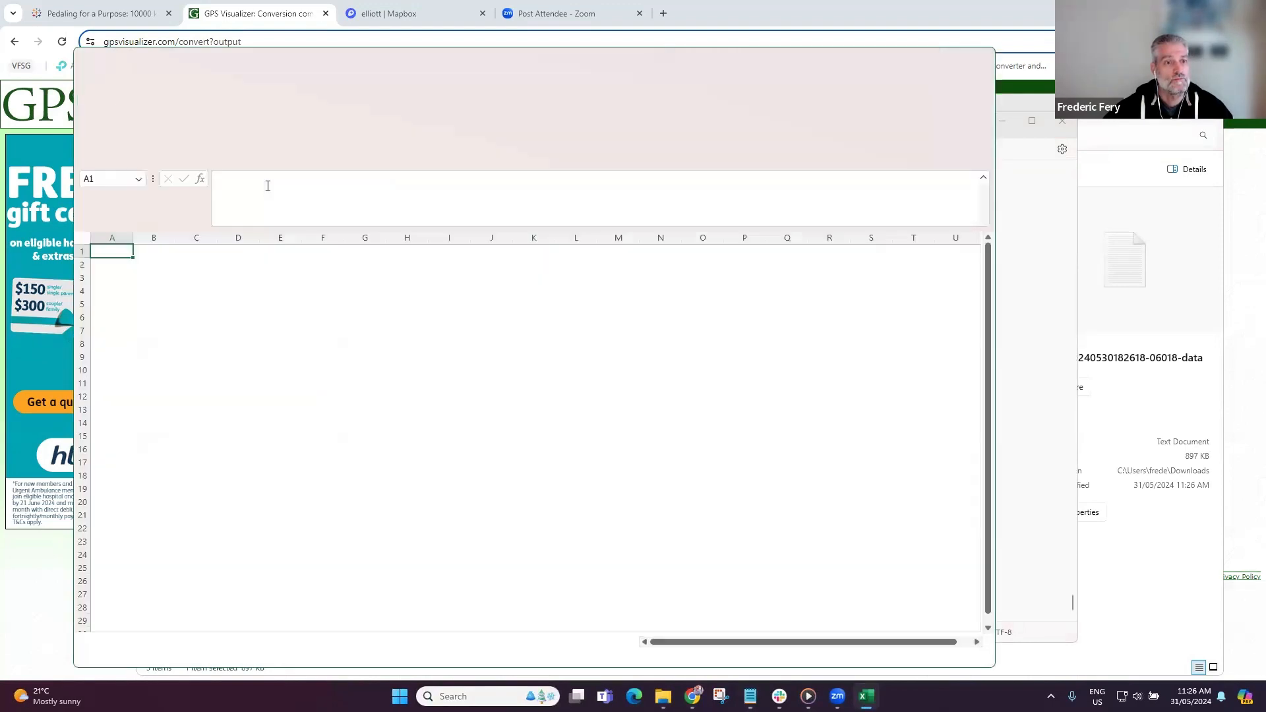
key(ctrl+v)
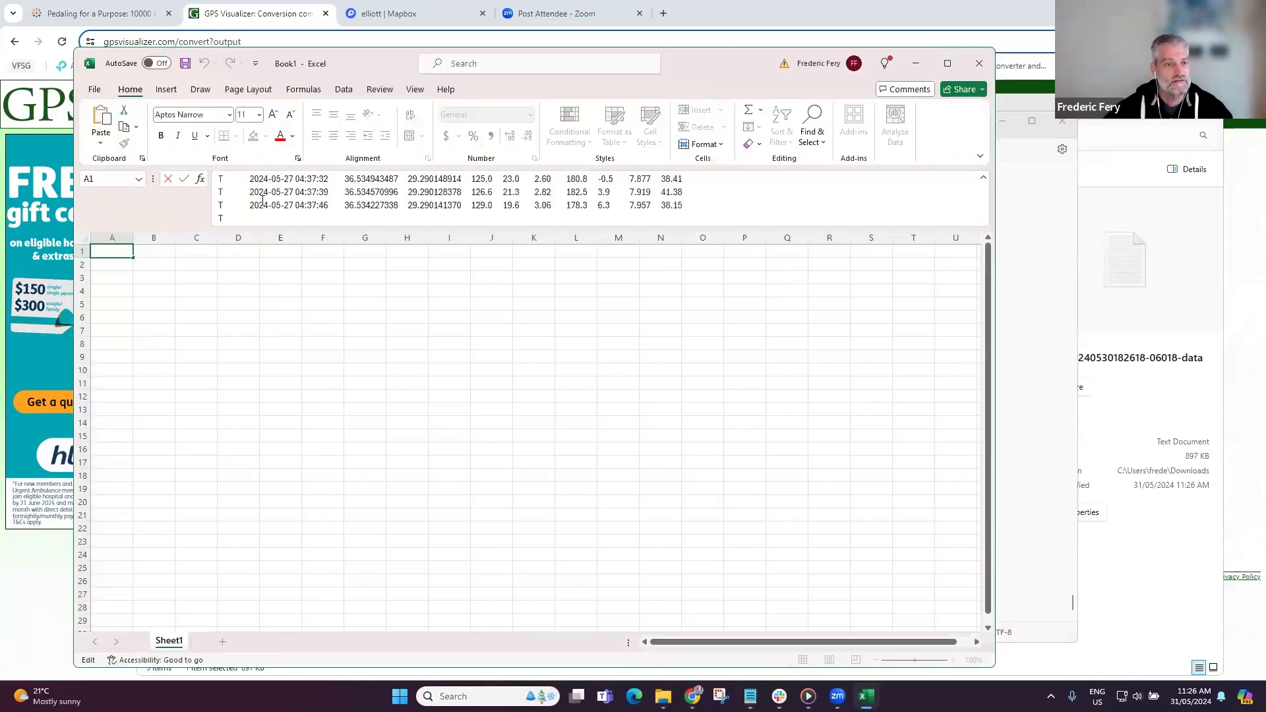
key(Escape)
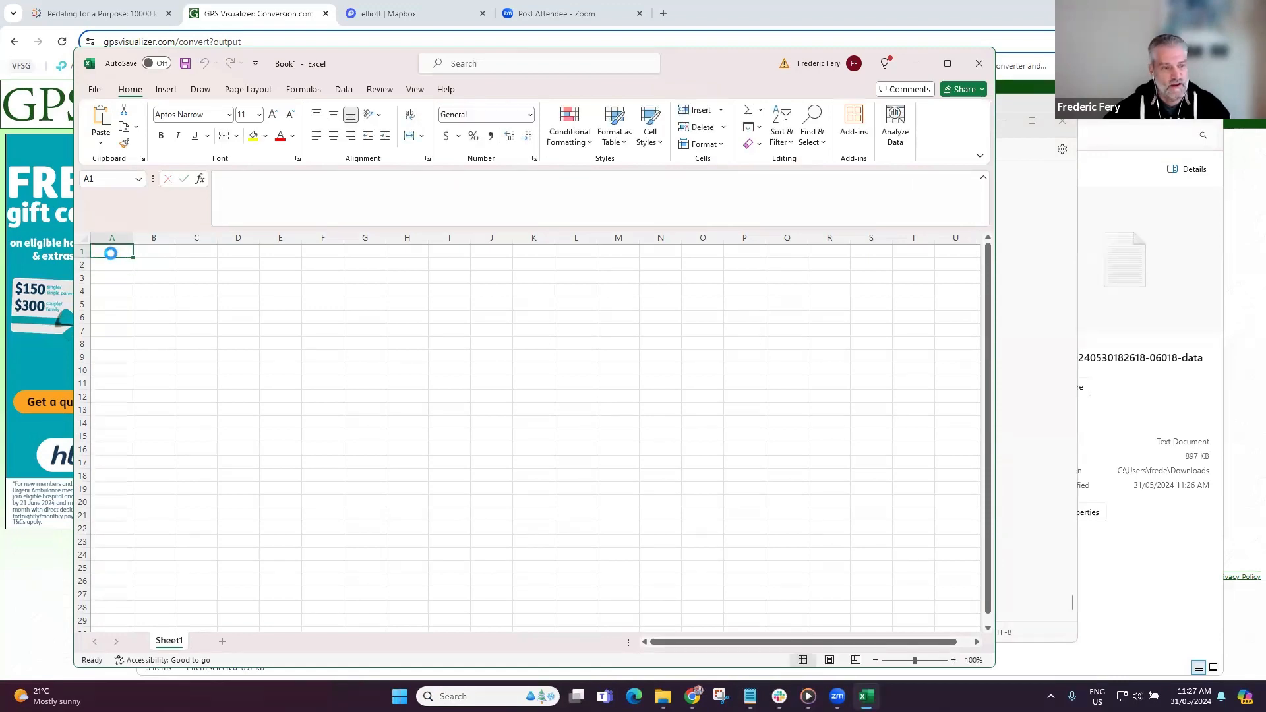
double_click(694, 69)
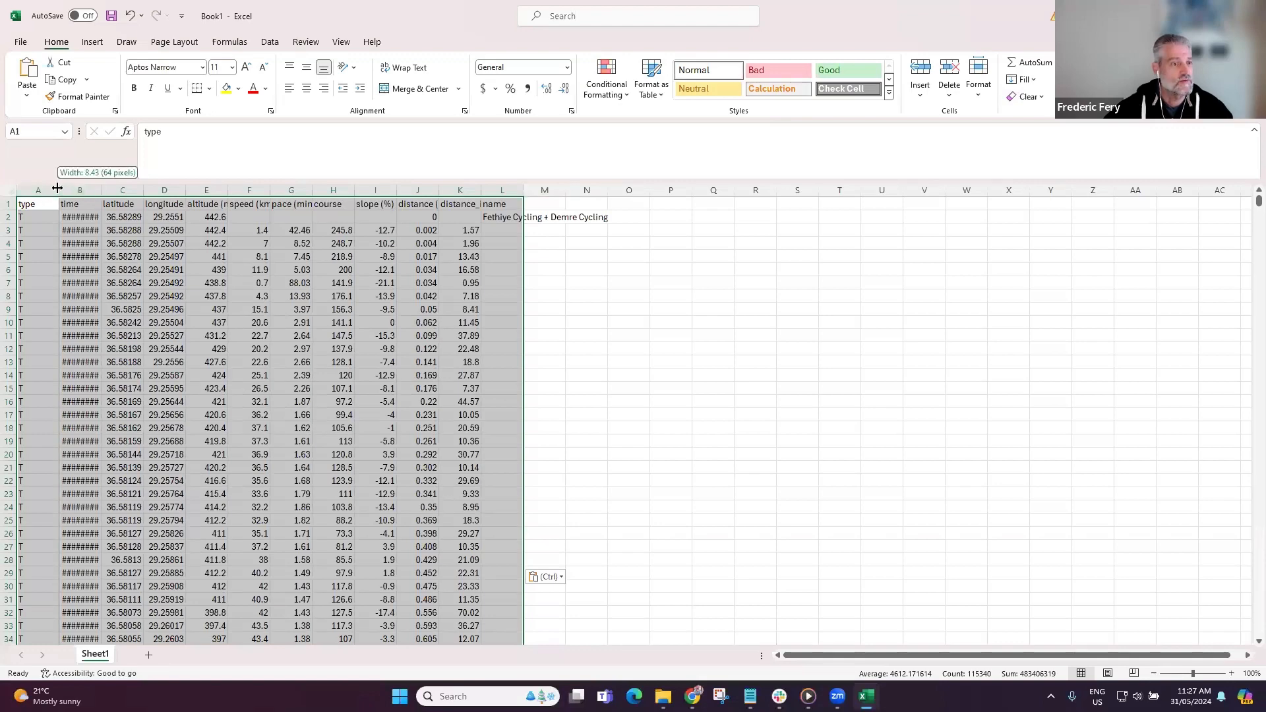
- Fit the time column to its full dates and widen the type column
double_click(59, 187)
double_click(79, 190)
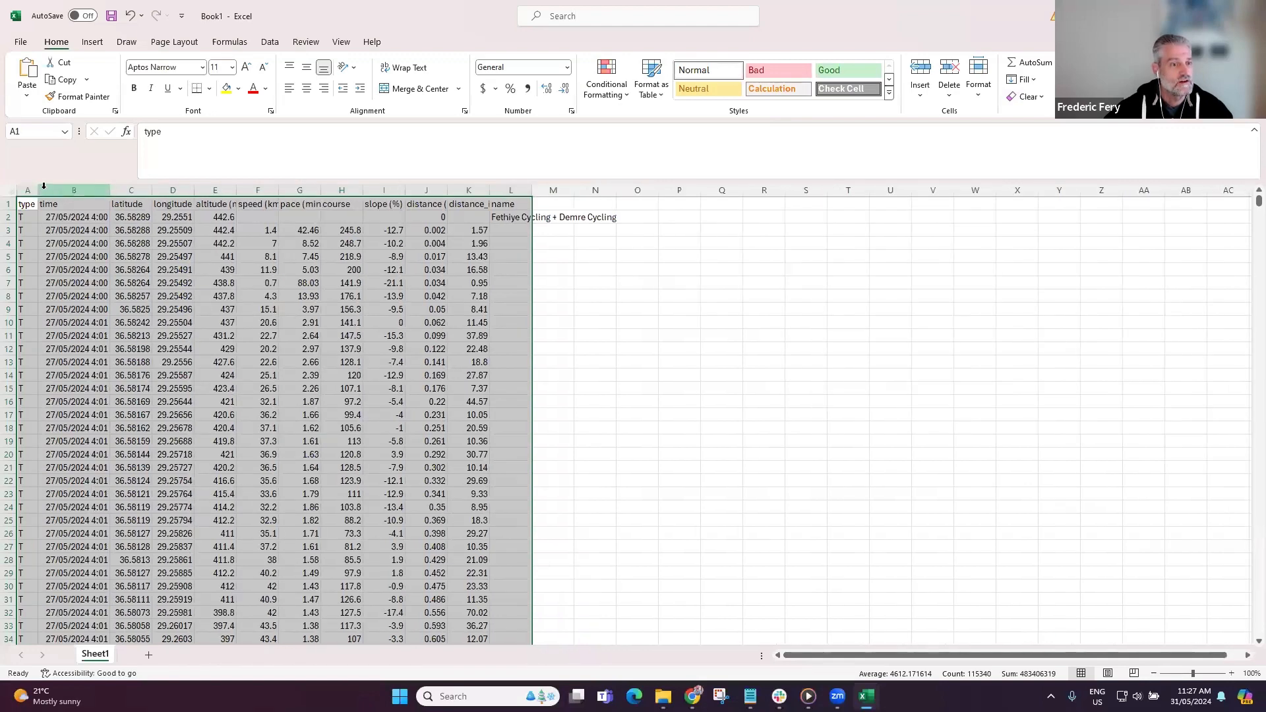
drag(37, 190, 66, 191)
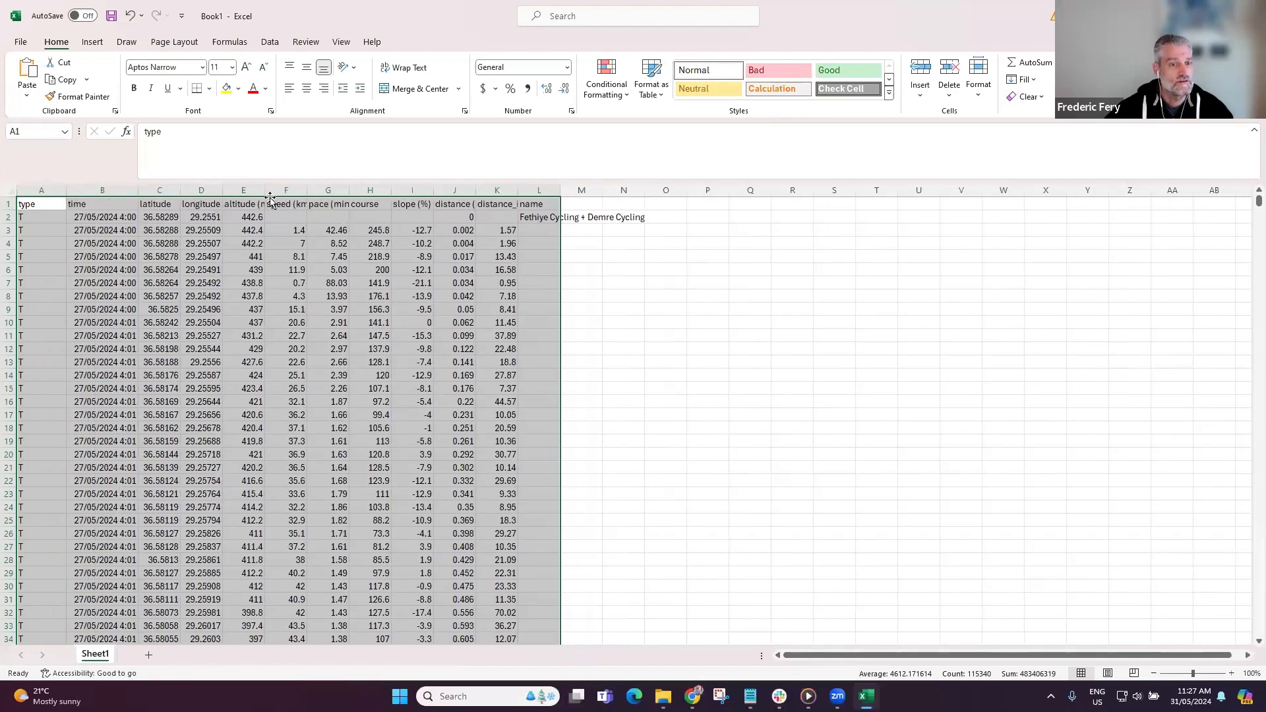
- Auto-fit the pace, speed, course, distance, distance_interval, name and altitude columns to their contents
click(348, 221)
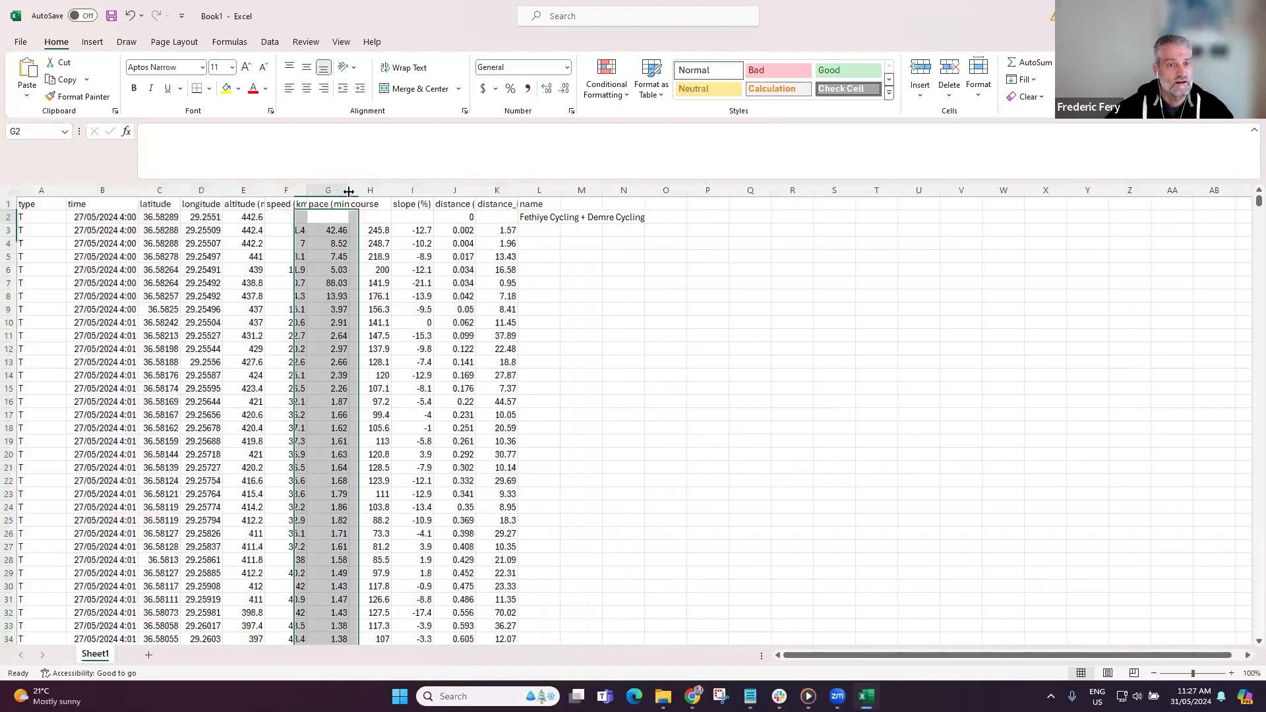
double_click(349, 191)
double_click(308, 188)
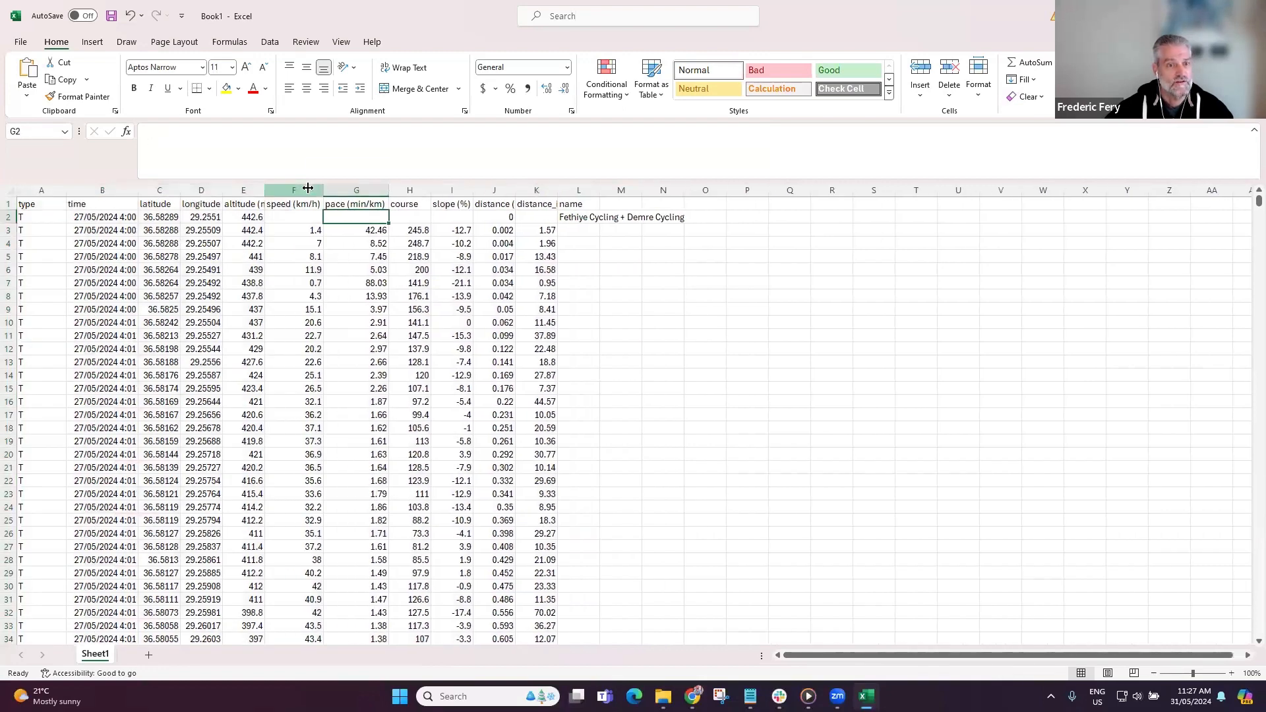
double_click(431, 190)
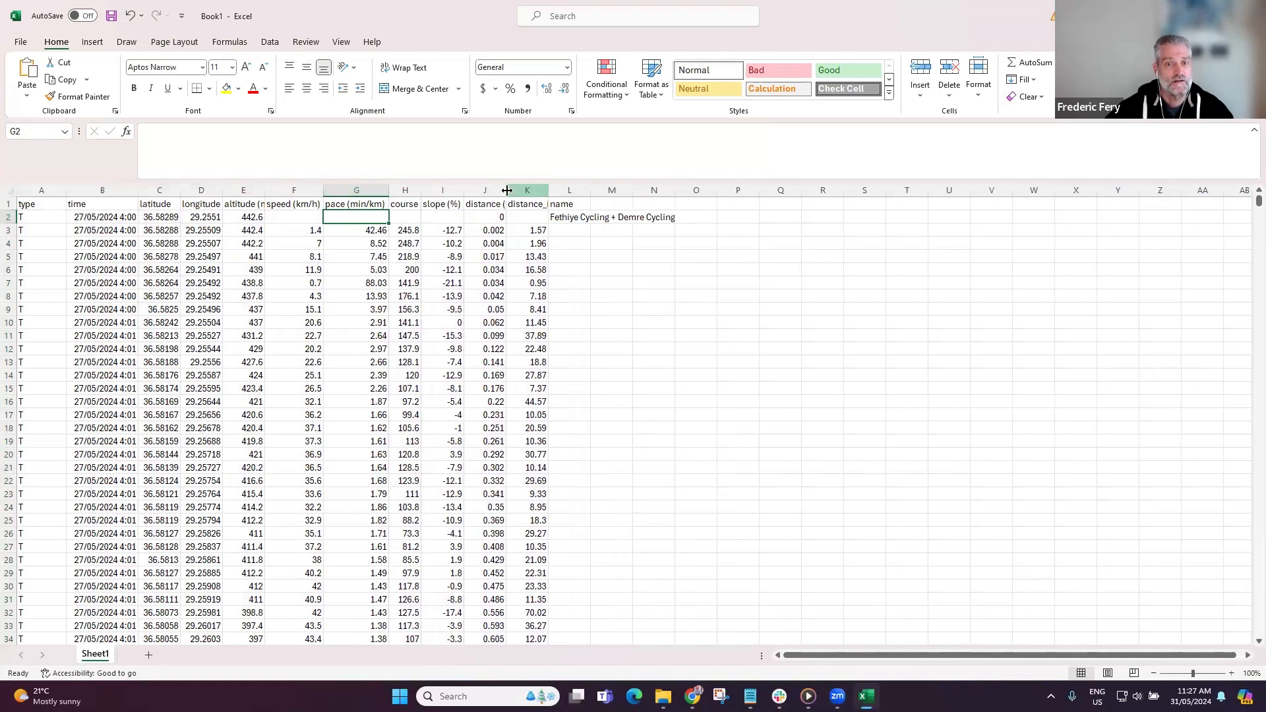
double_click(506, 190)
double_click(566, 188)
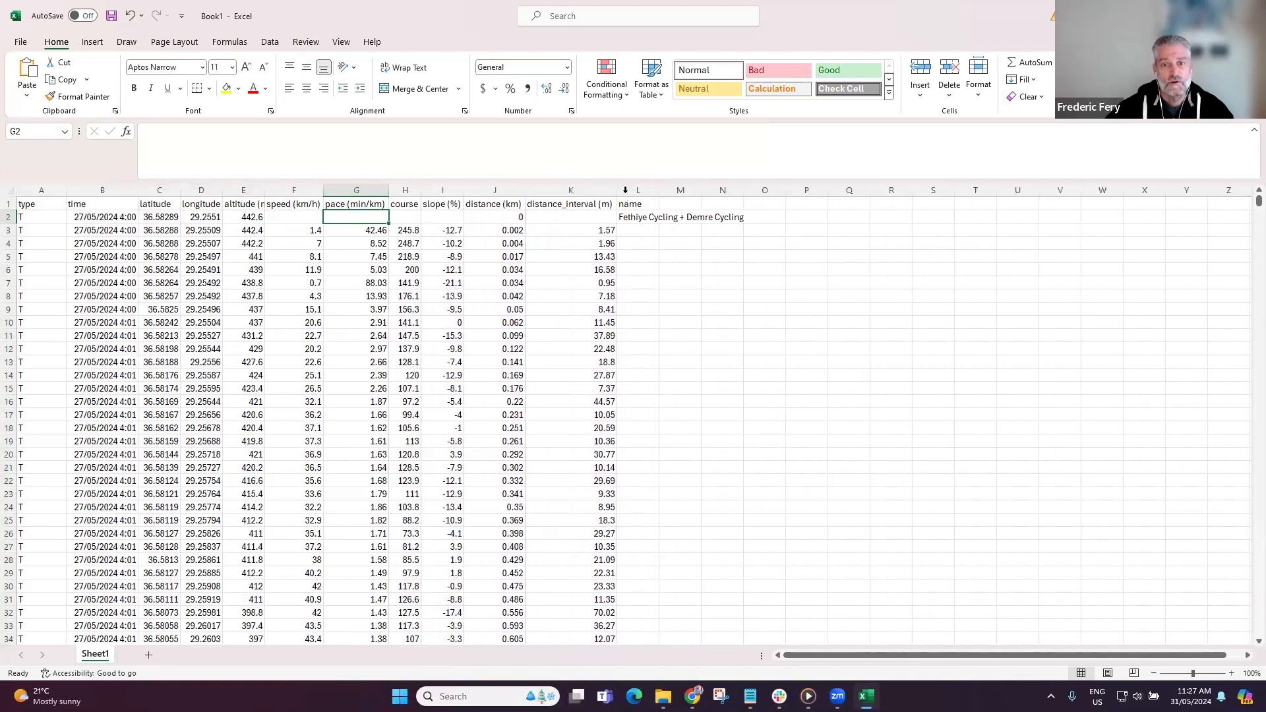
double_click(656, 188)
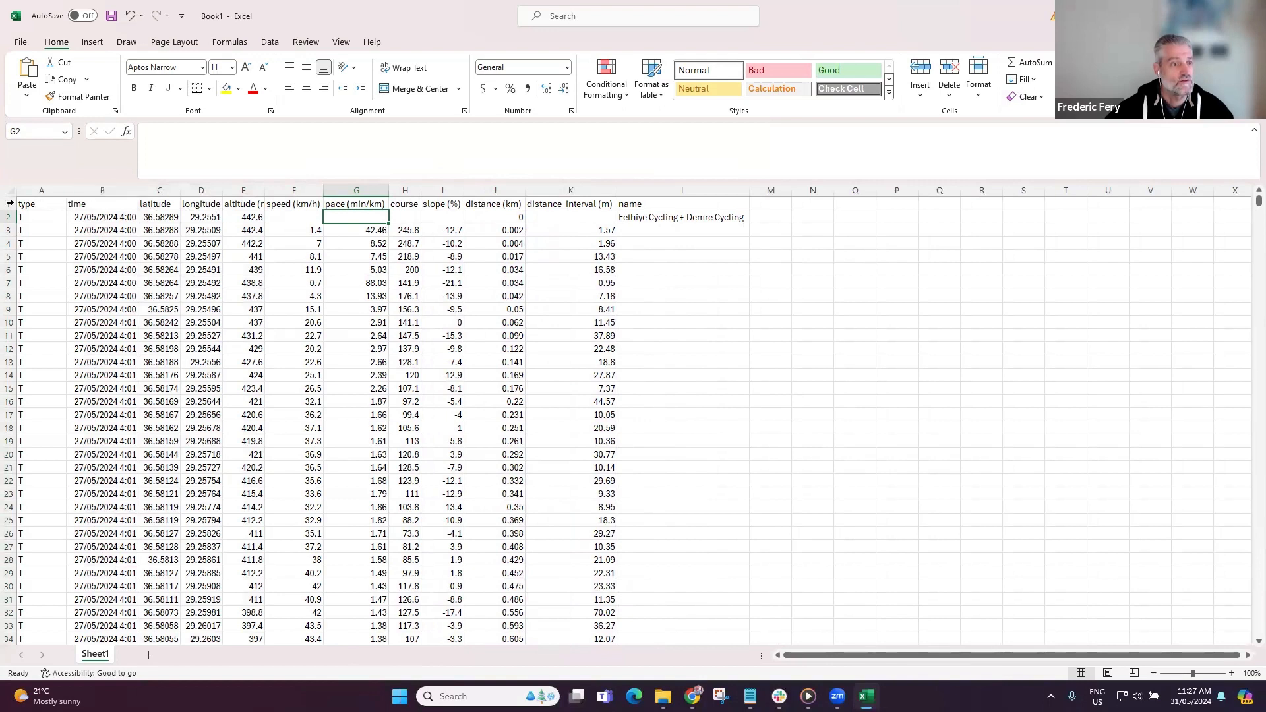
click(26, 191)
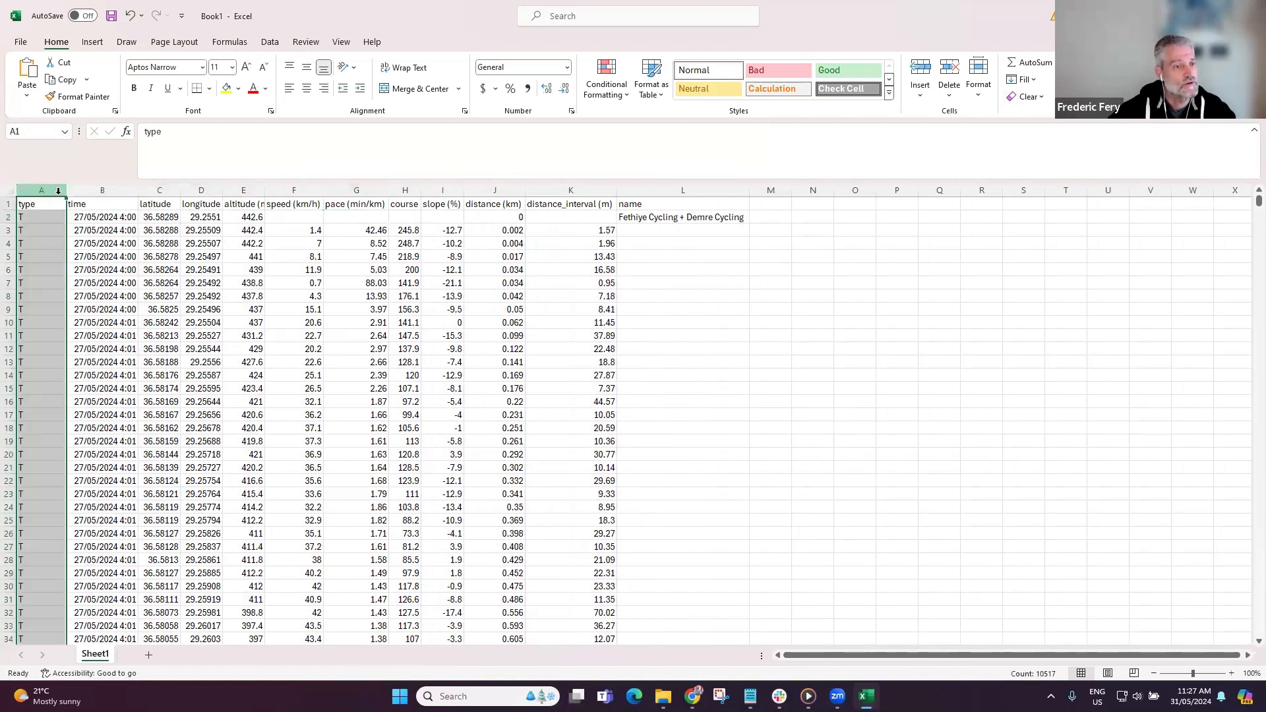
click(92, 190)
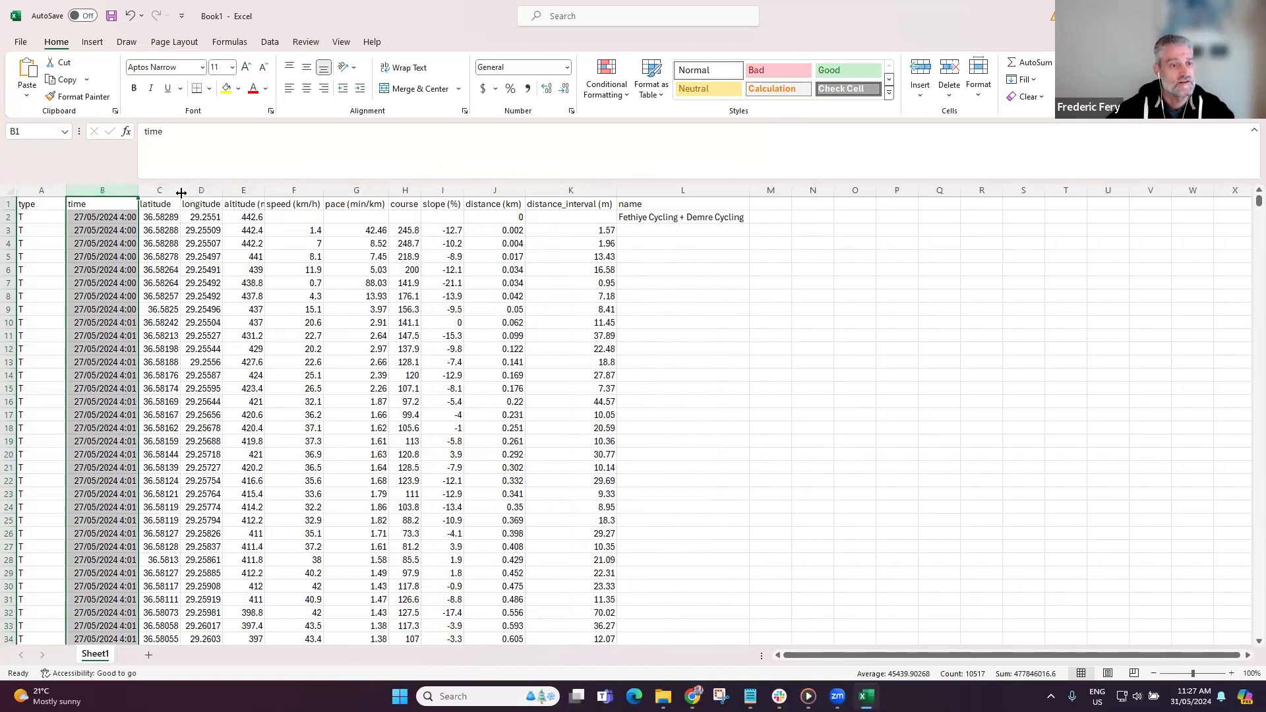
double_click(264, 191)
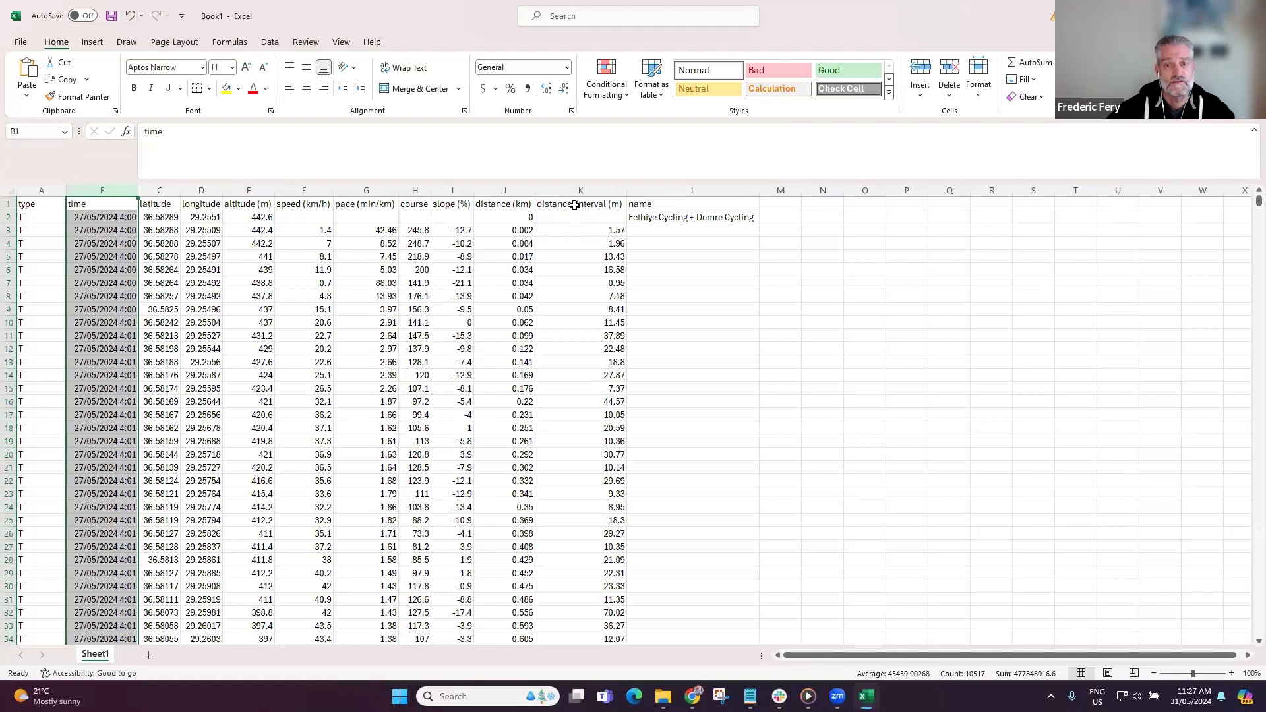
drag(604, 229, 604, 414)
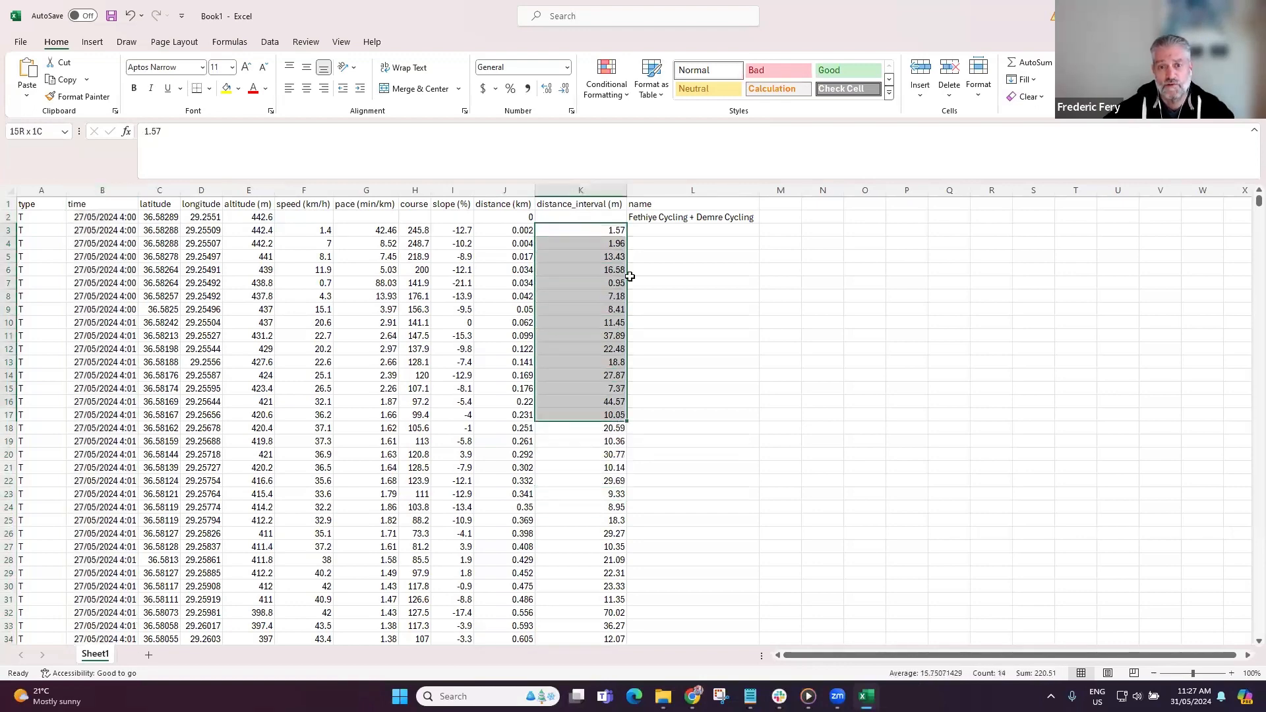
click(574, 208)
- Insert a blank column before the time column and enter the header Name in B1
click(102, 190)
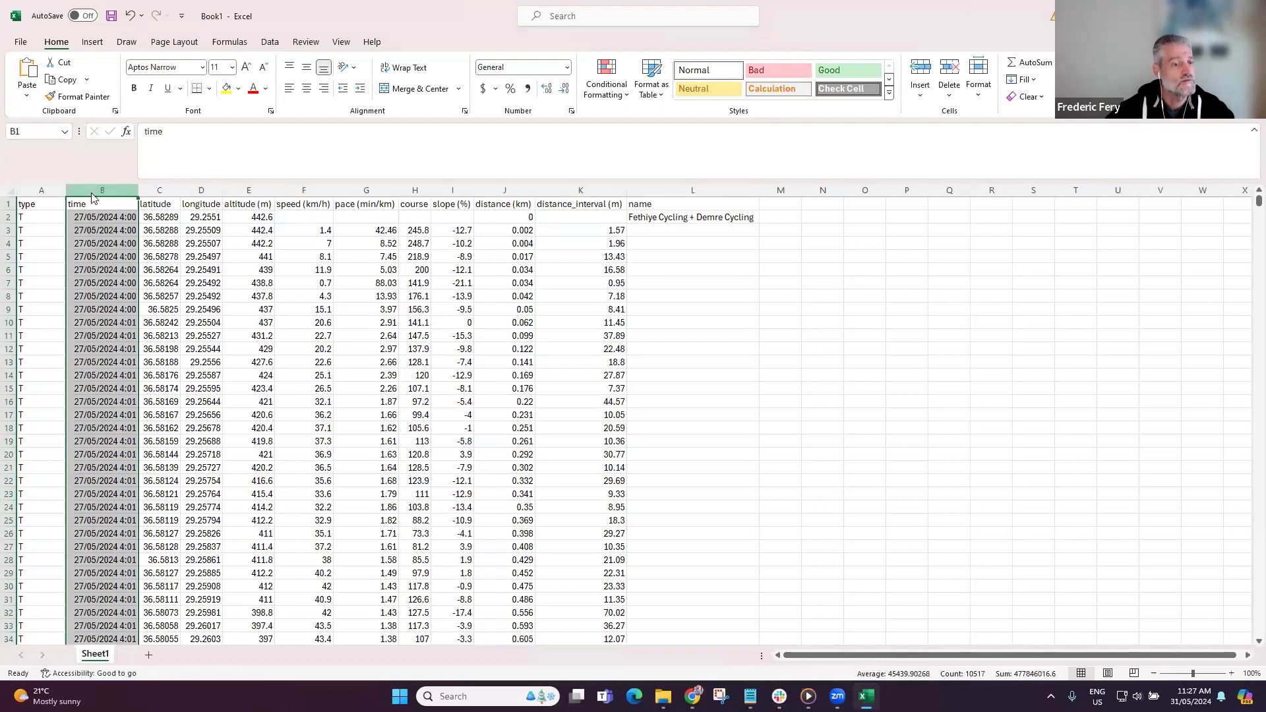
right_click(99, 191)
click(141, 323)
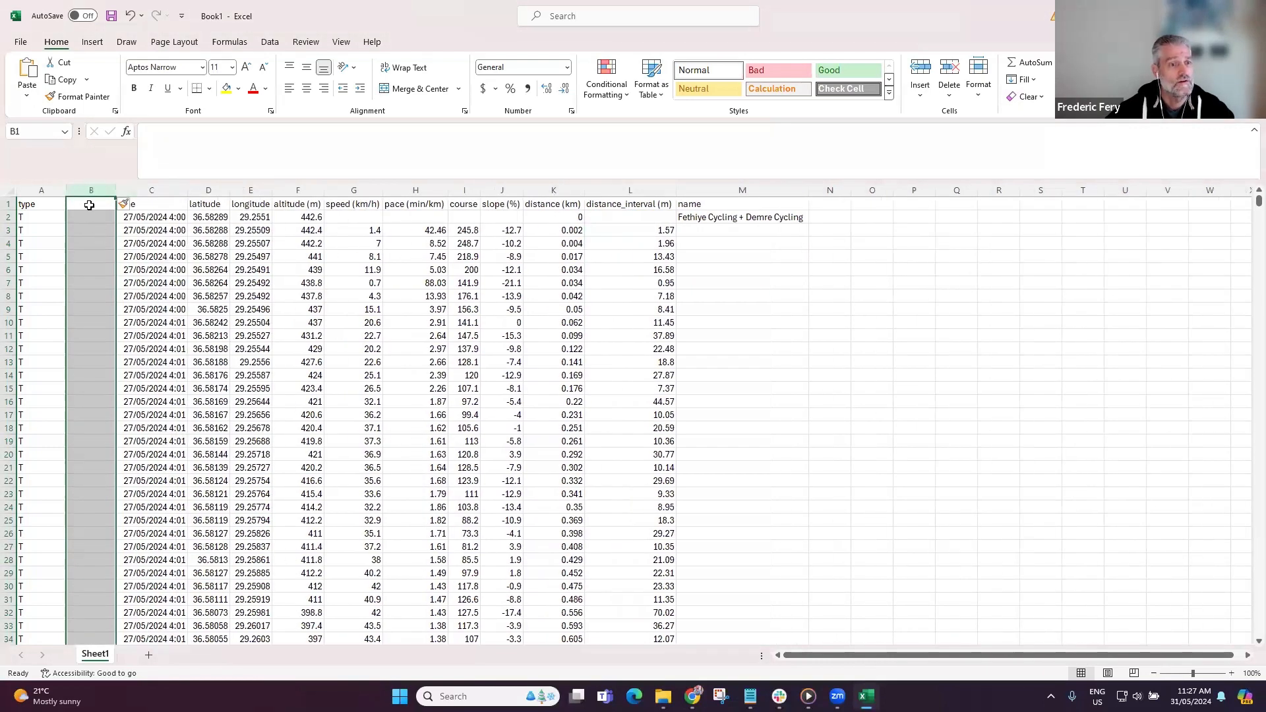
click(89, 205)
text(Name)
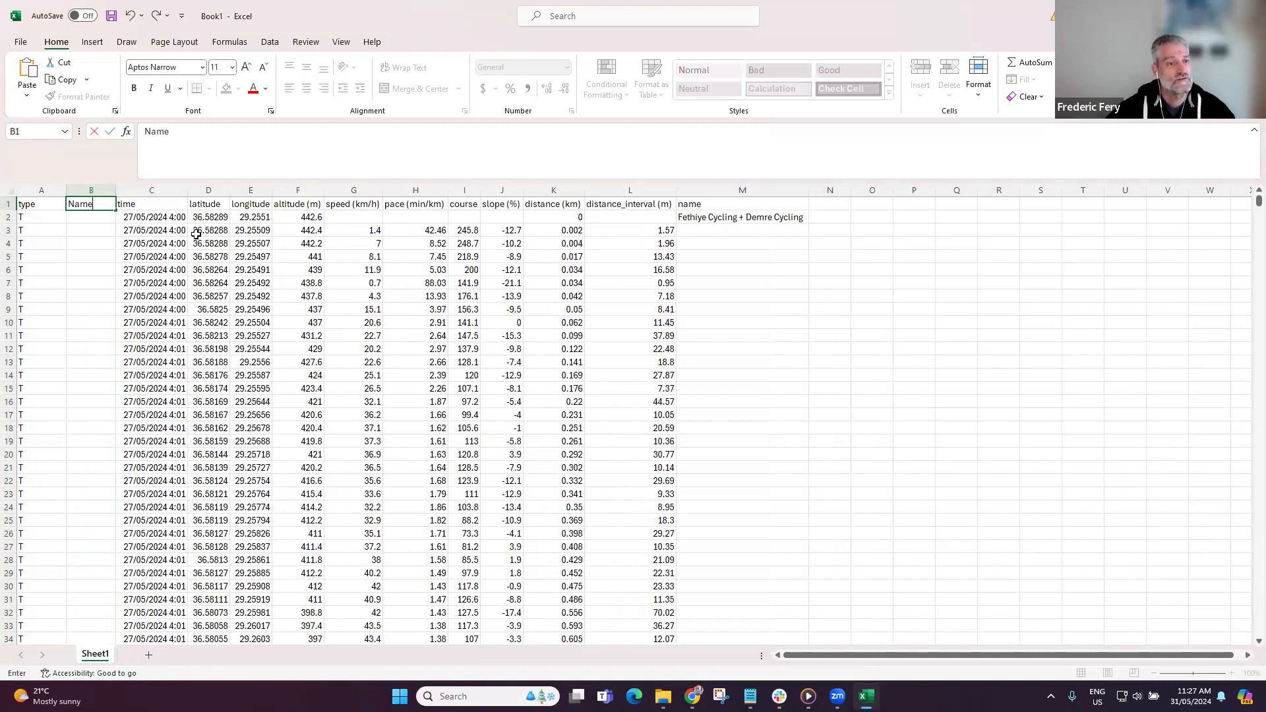
click(162, 231)
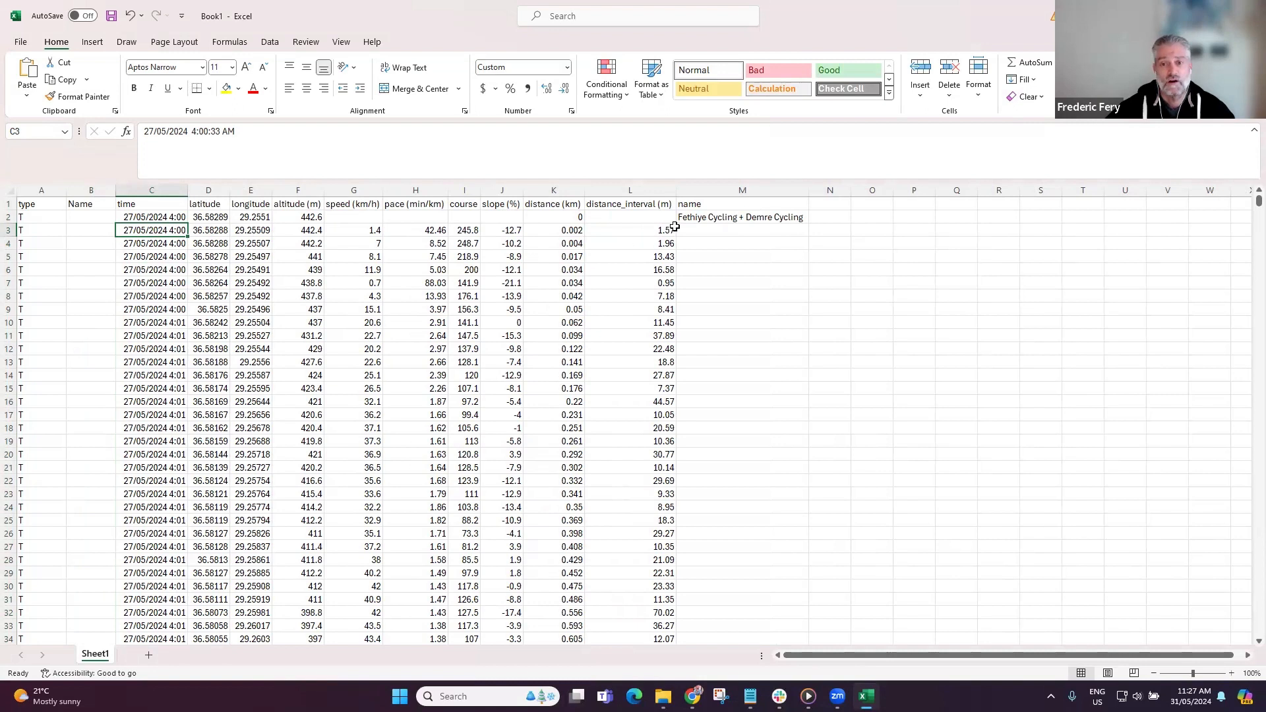
- Widen column M and examine the ride name in M2, leaving its text as it is
click(716, 216)
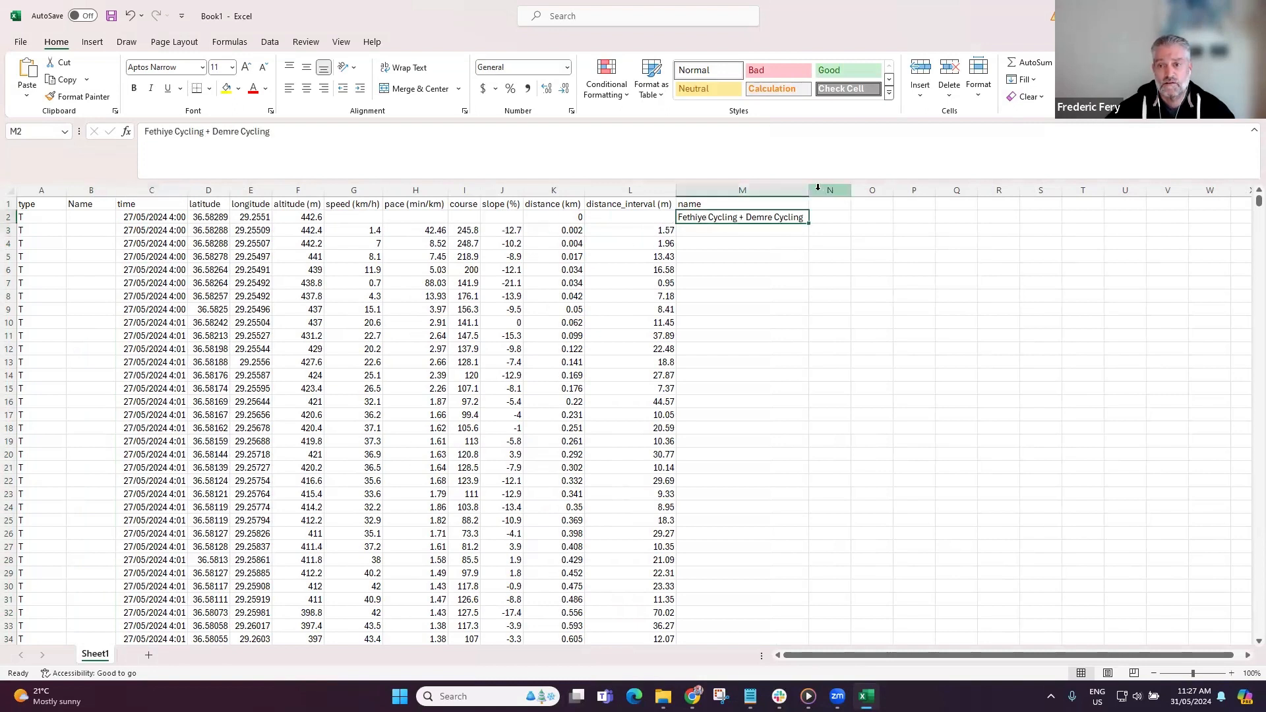
drag(809, 191, 853, 191)
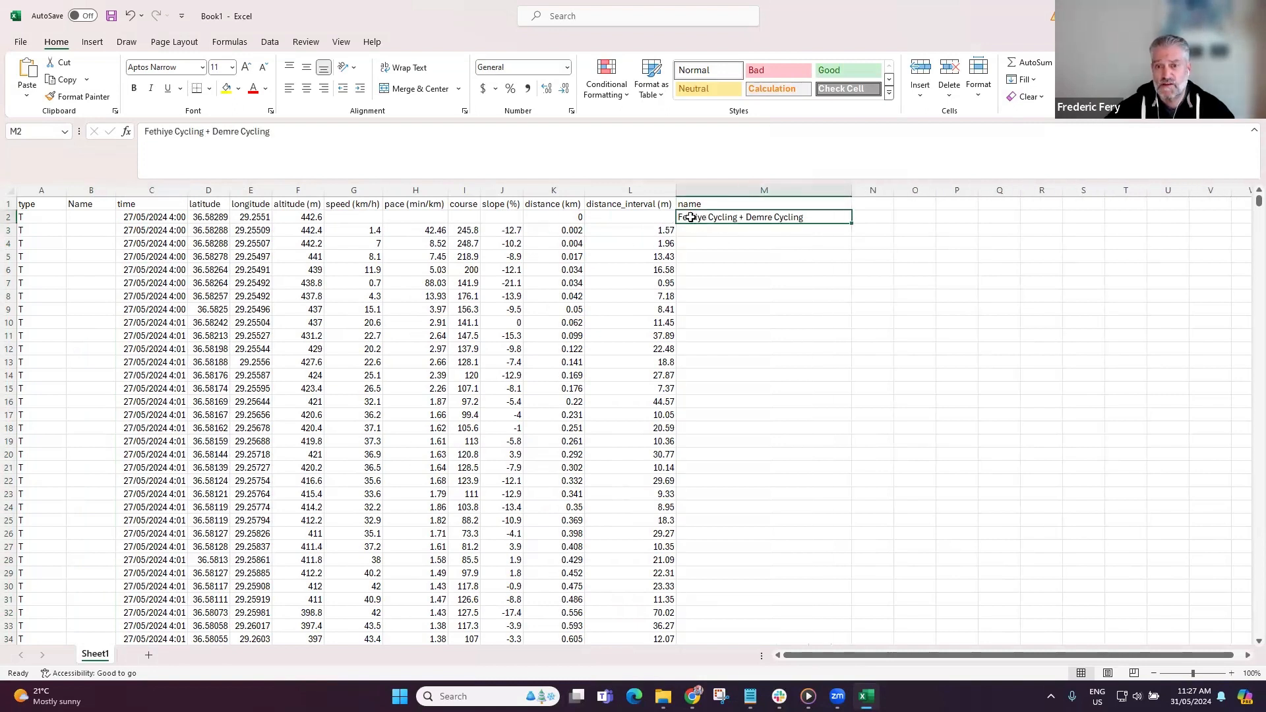
double_click(690, 218)
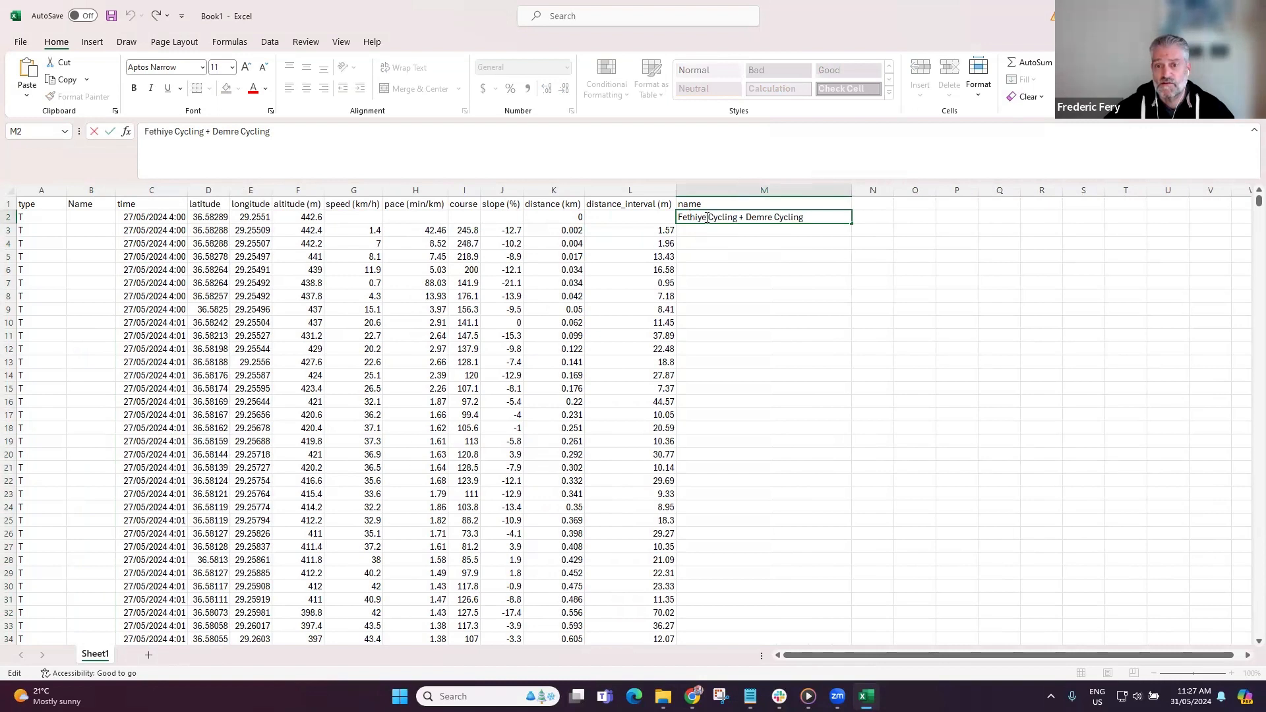
drag(708, 217, 681, 218)
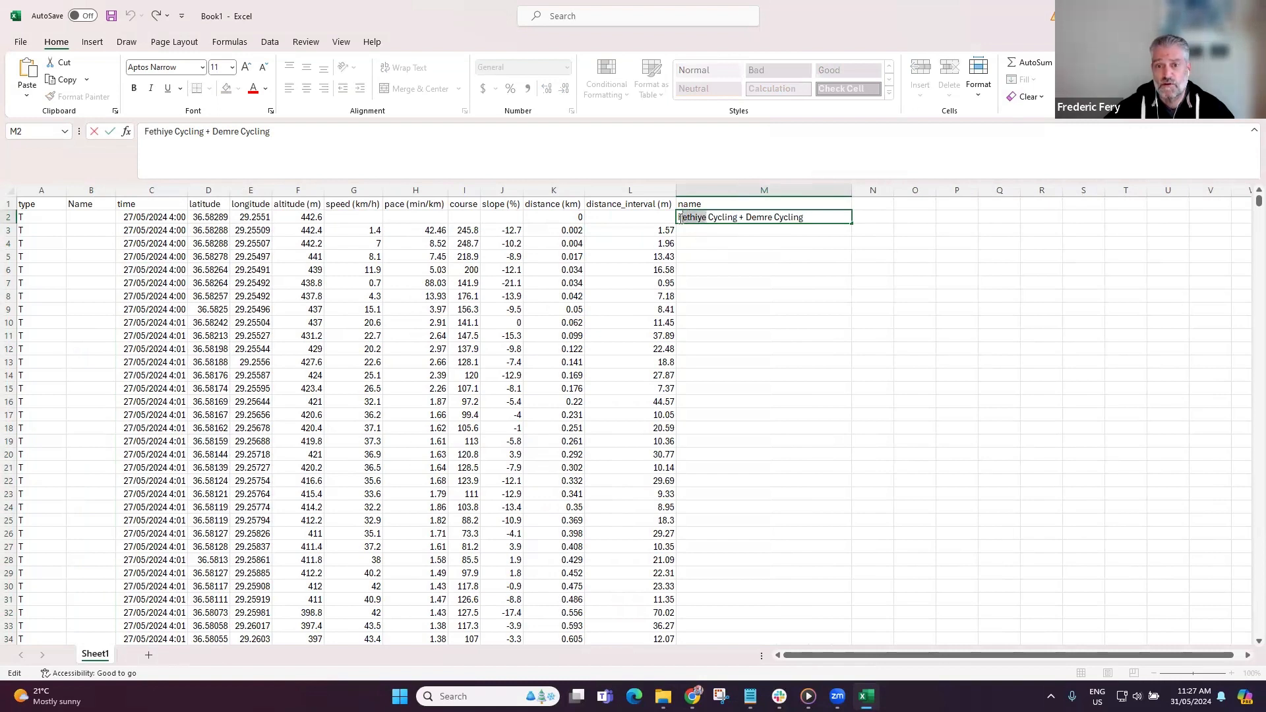
click(706, 257)
- Turn on filtering for the header row of the track data
click(10, 204)
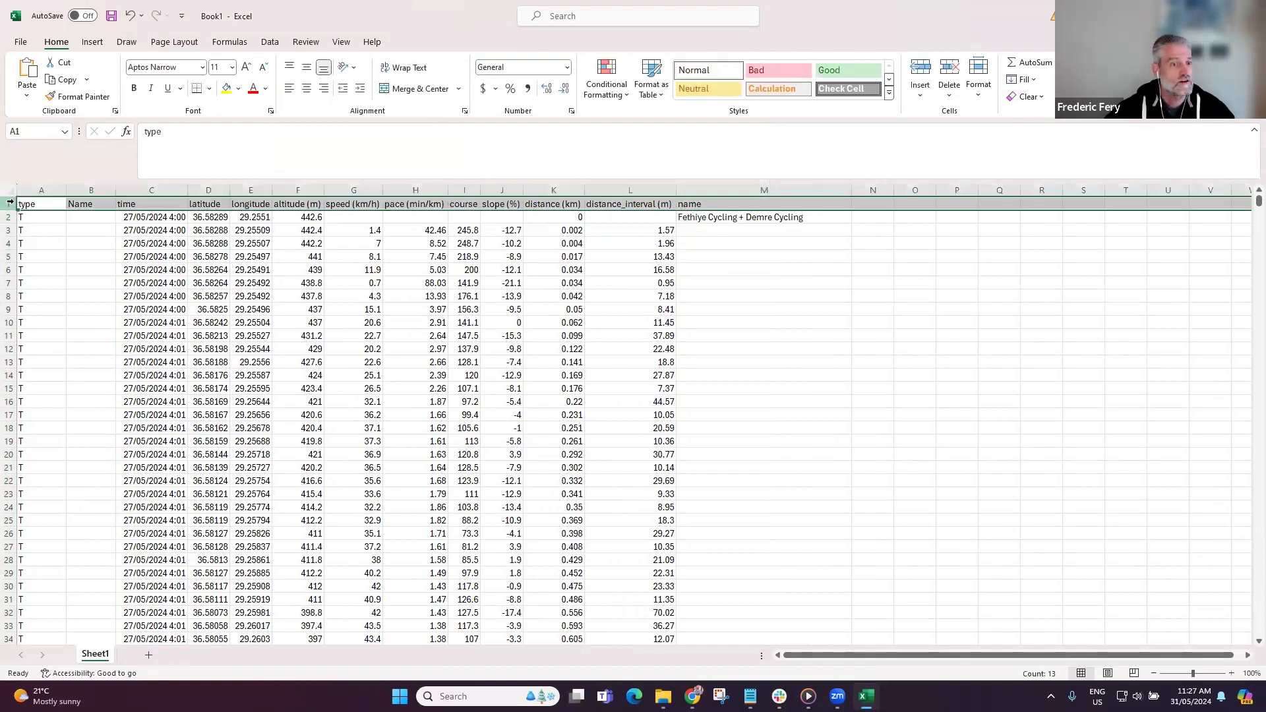
click(268, 41)
click(638, 73)
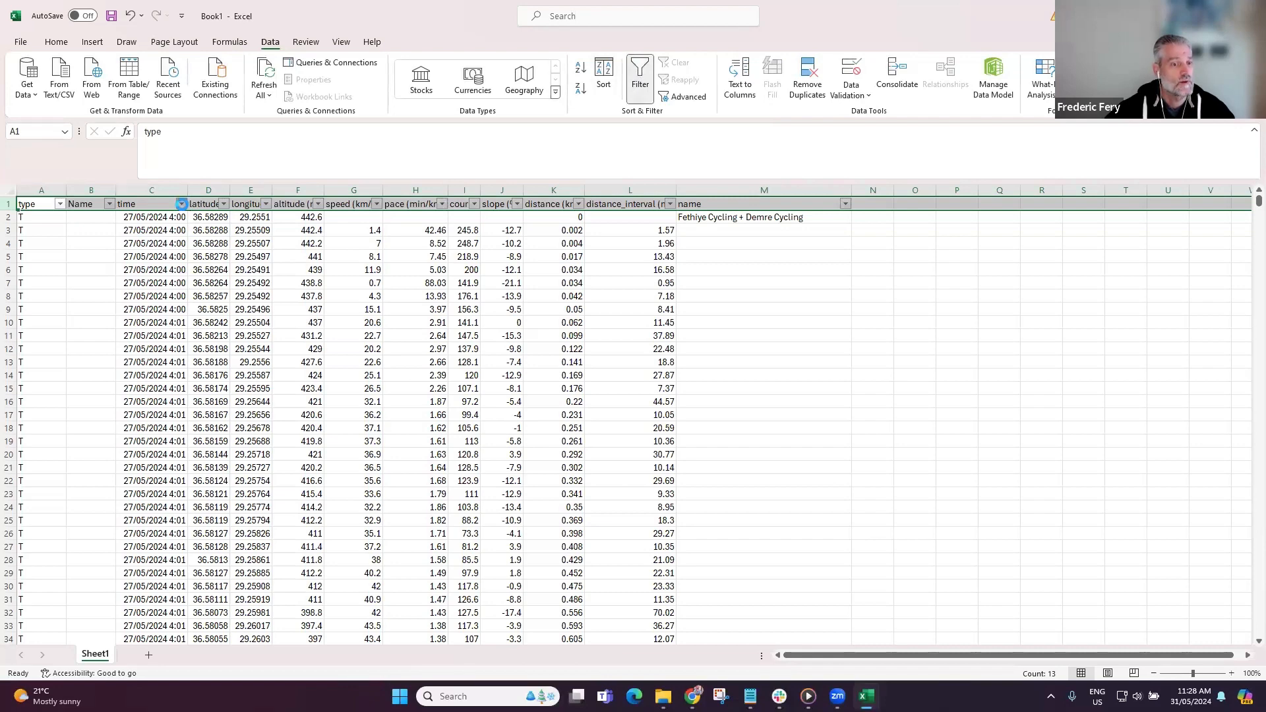
- Filter the time column to show only the 27 May 2024 rows by excluding 28 May
click(180, 204)
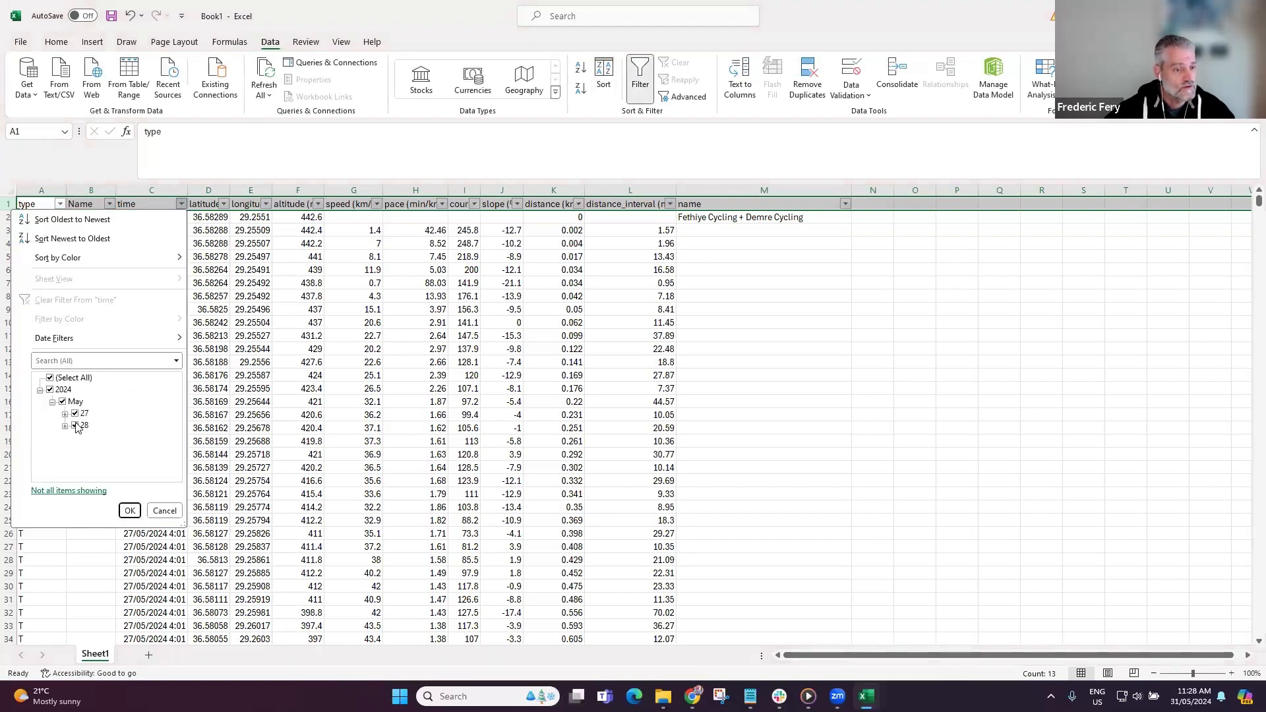
click(77, 428)
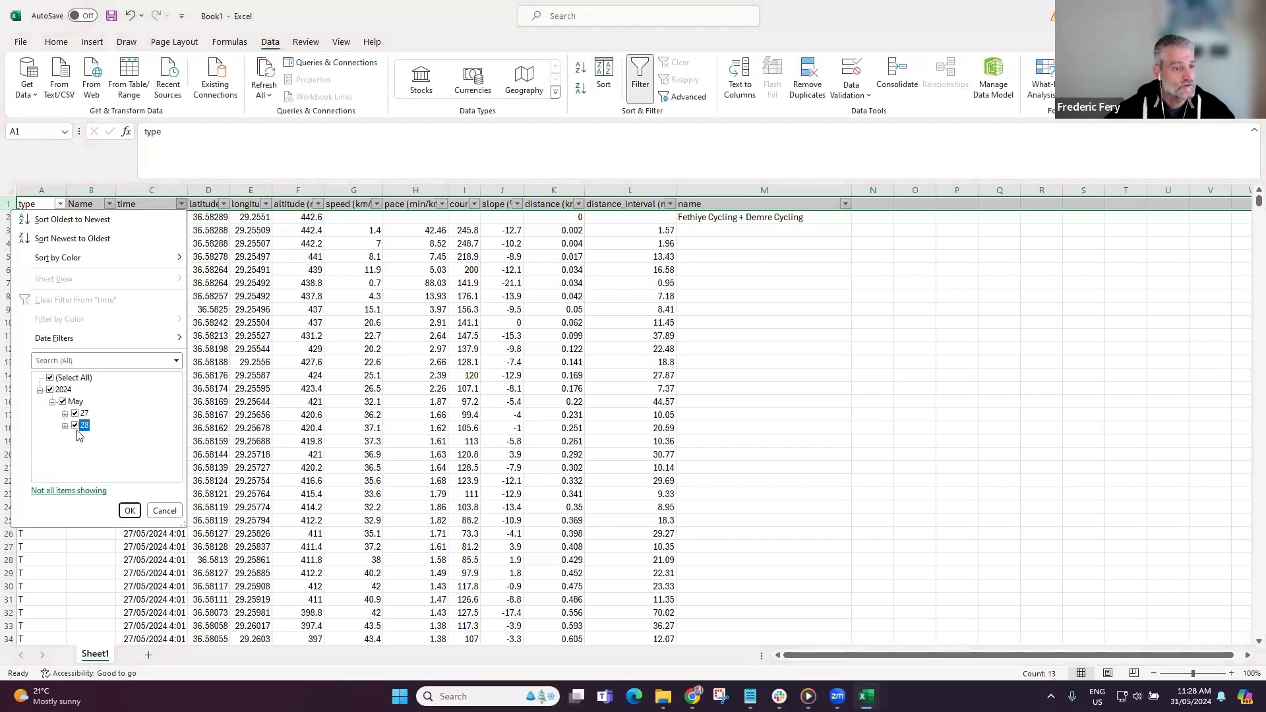
click(129, 511)
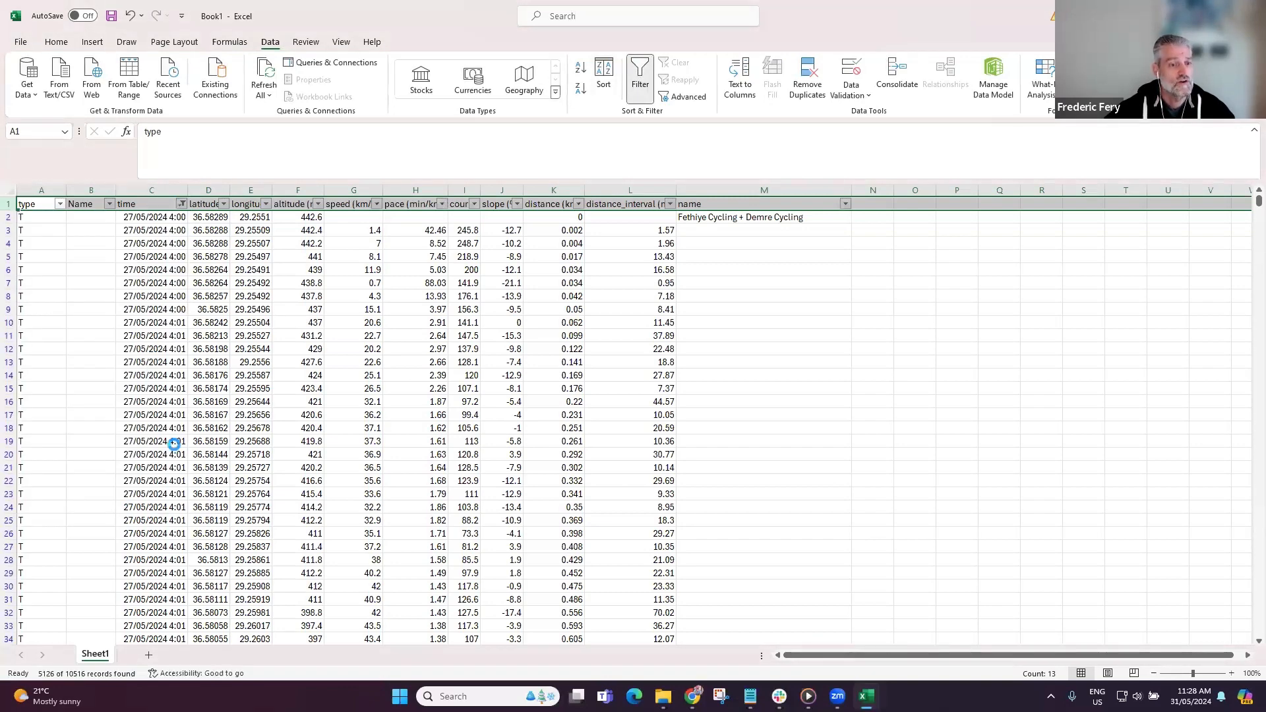
- Enter Fethiye in B2 and fill it down the Name column to row 2911
click(85, 219)
text(Fethiye)
click(165, 244)
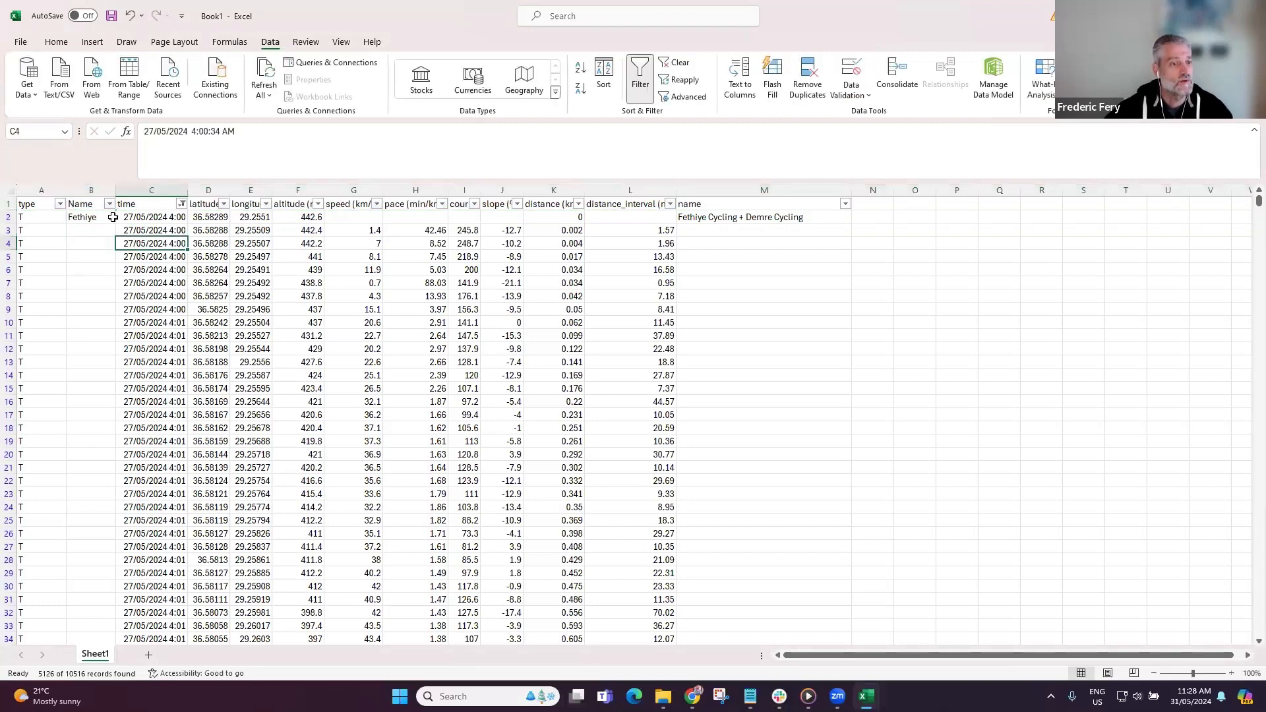
click(113, 217)
drag(115, 224, 116, 392)
drag(117, 637, 96, 600)
scroll(147, 452, down, 5)
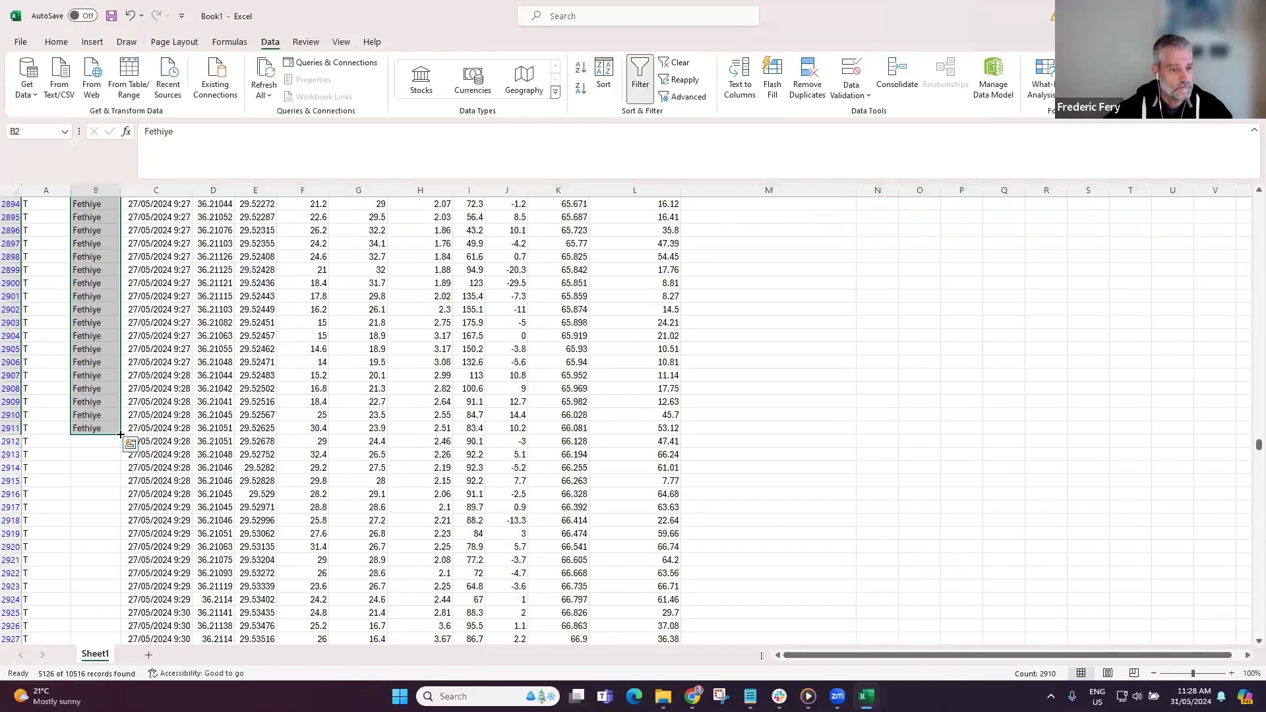
- Check how far the Fethiye entries reach down the Name column among the filtered 27 May rows
double_click(120, 435)
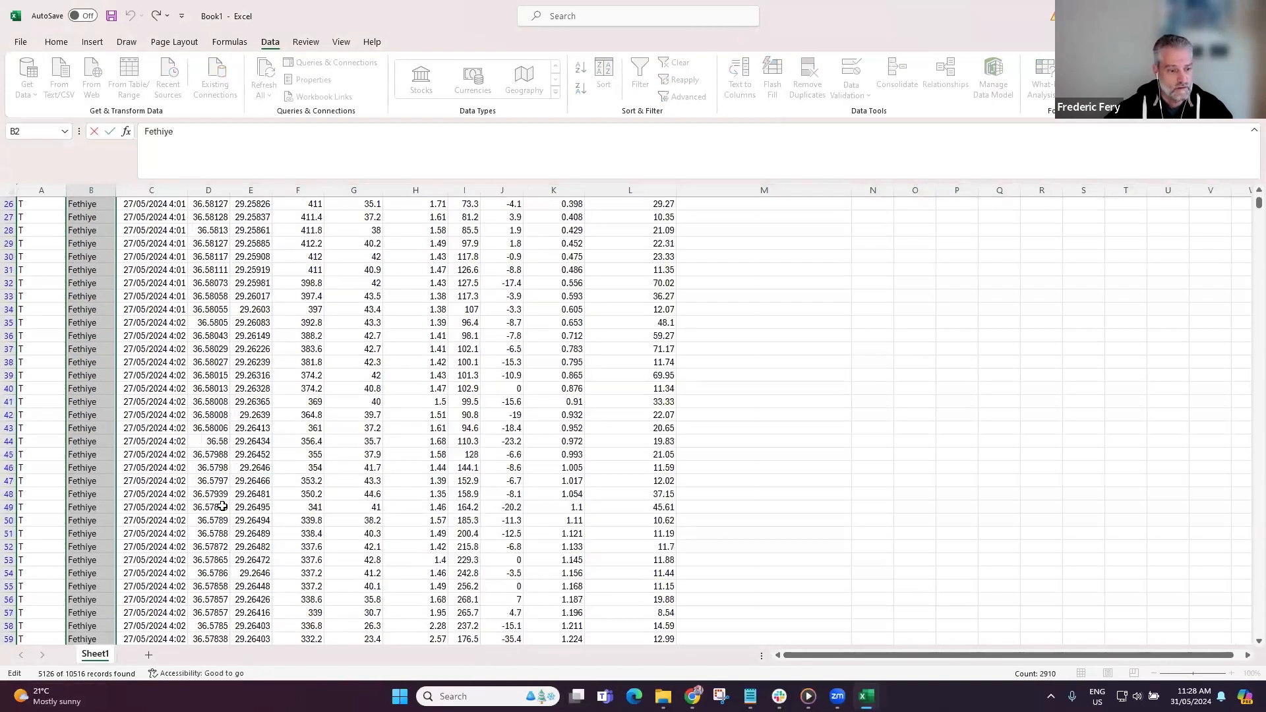
scroll(1069, 325, down, 17)
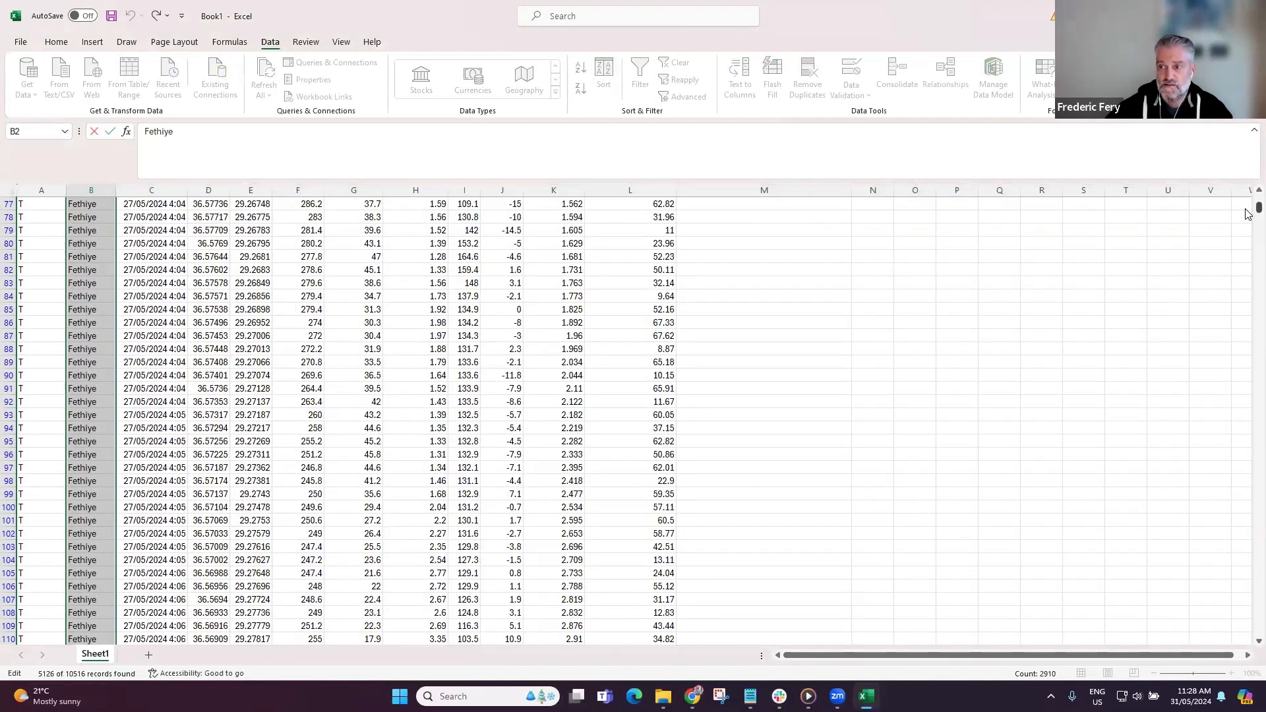
drag(1248, 212, 407, 439)
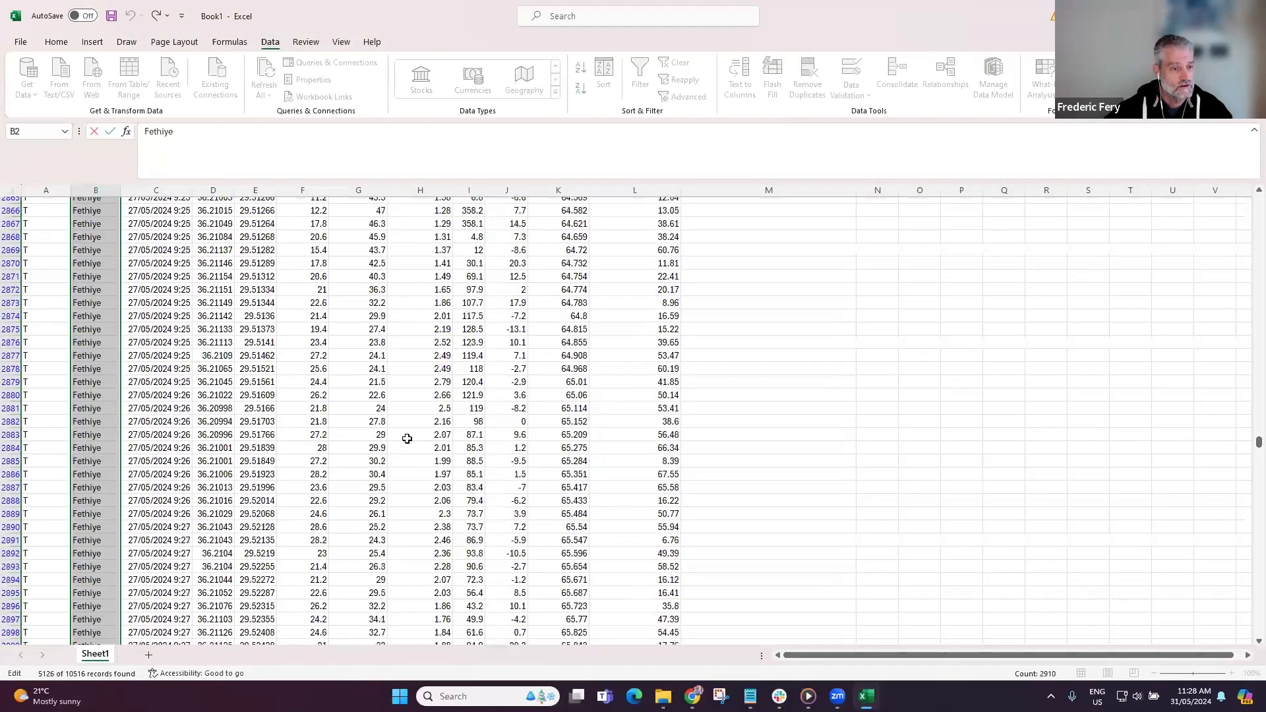
scroll(407, 438, down, 12)
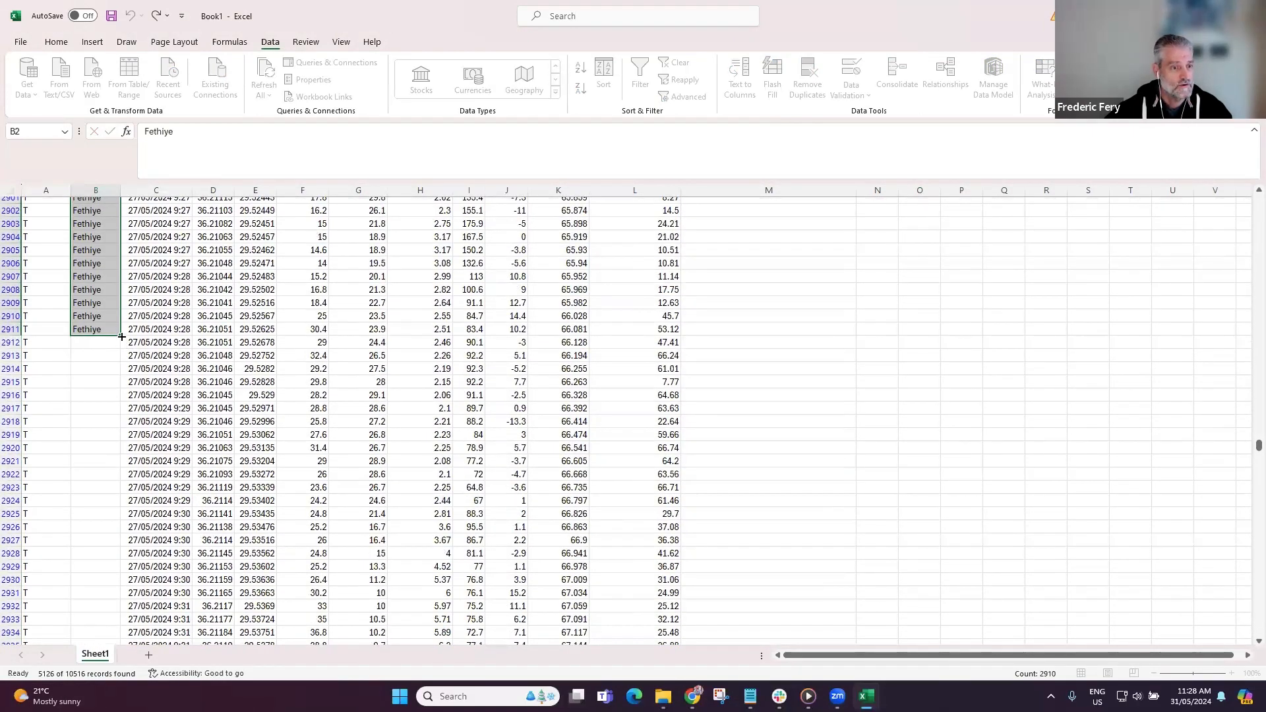
key(F2)
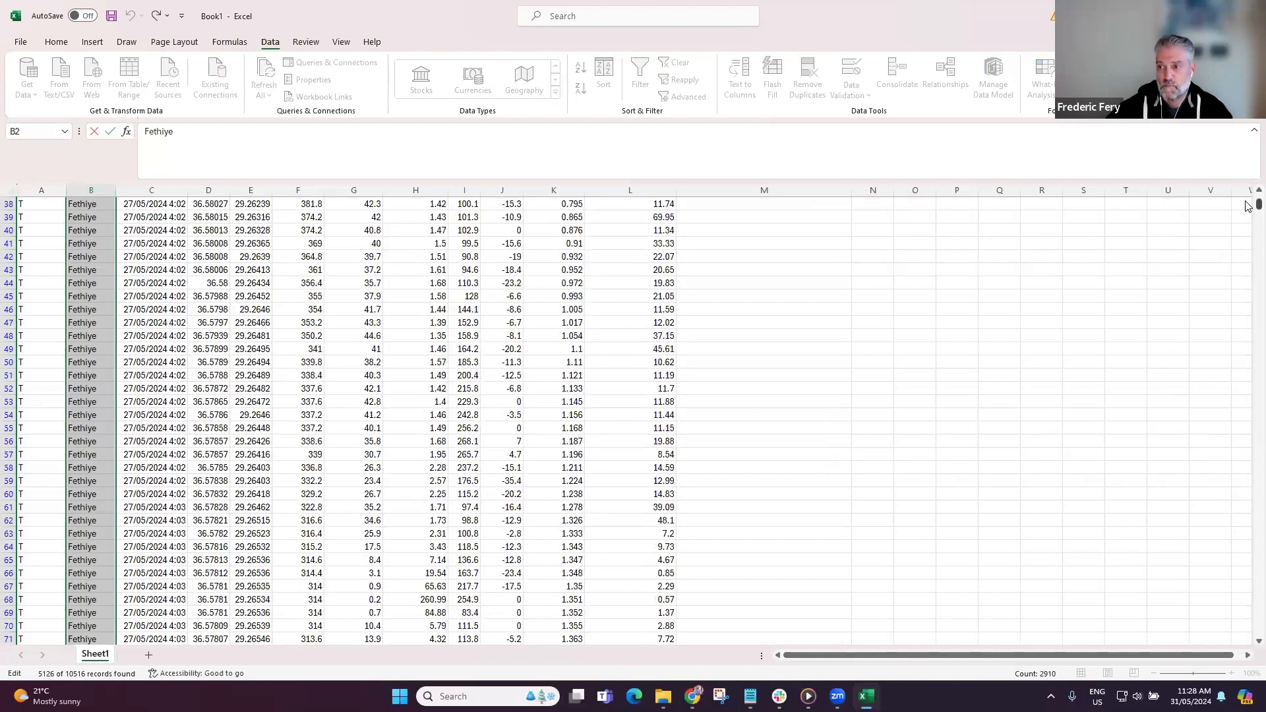
drag(1248, 303, 1189, 507)
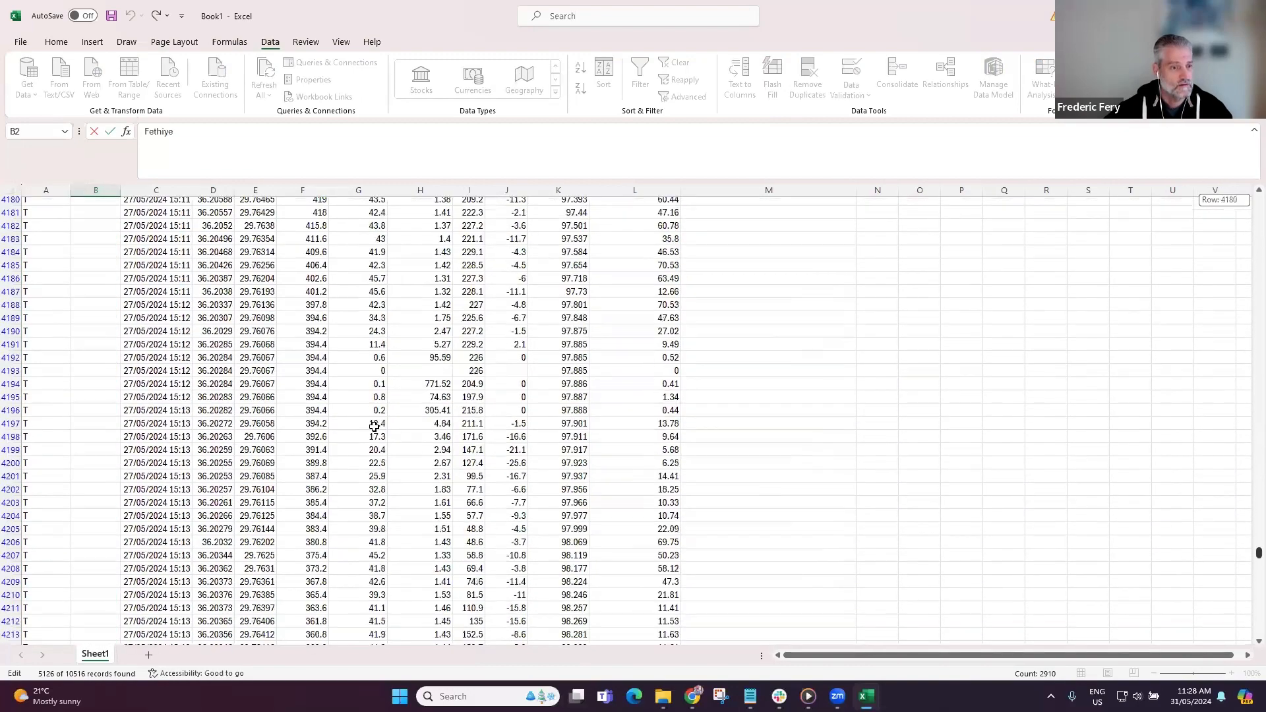
scroll(169, 388, up, 12)
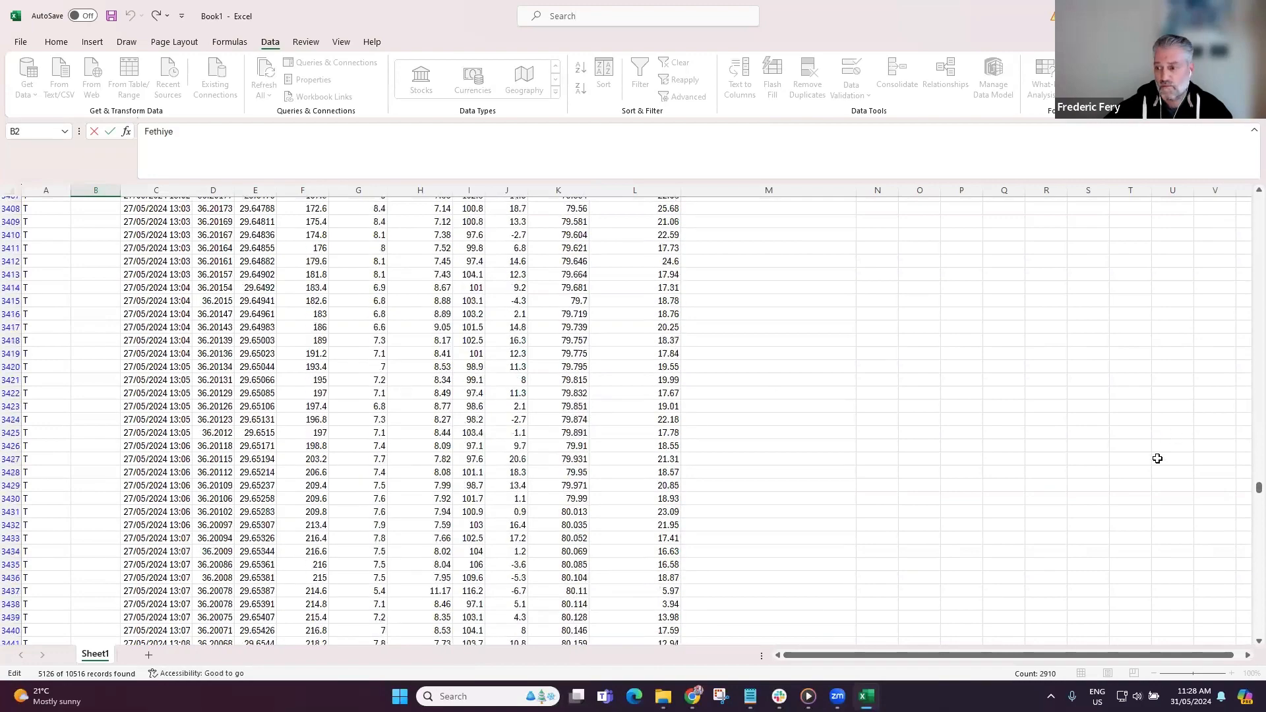
drag(1249, 496, 1249, 453)
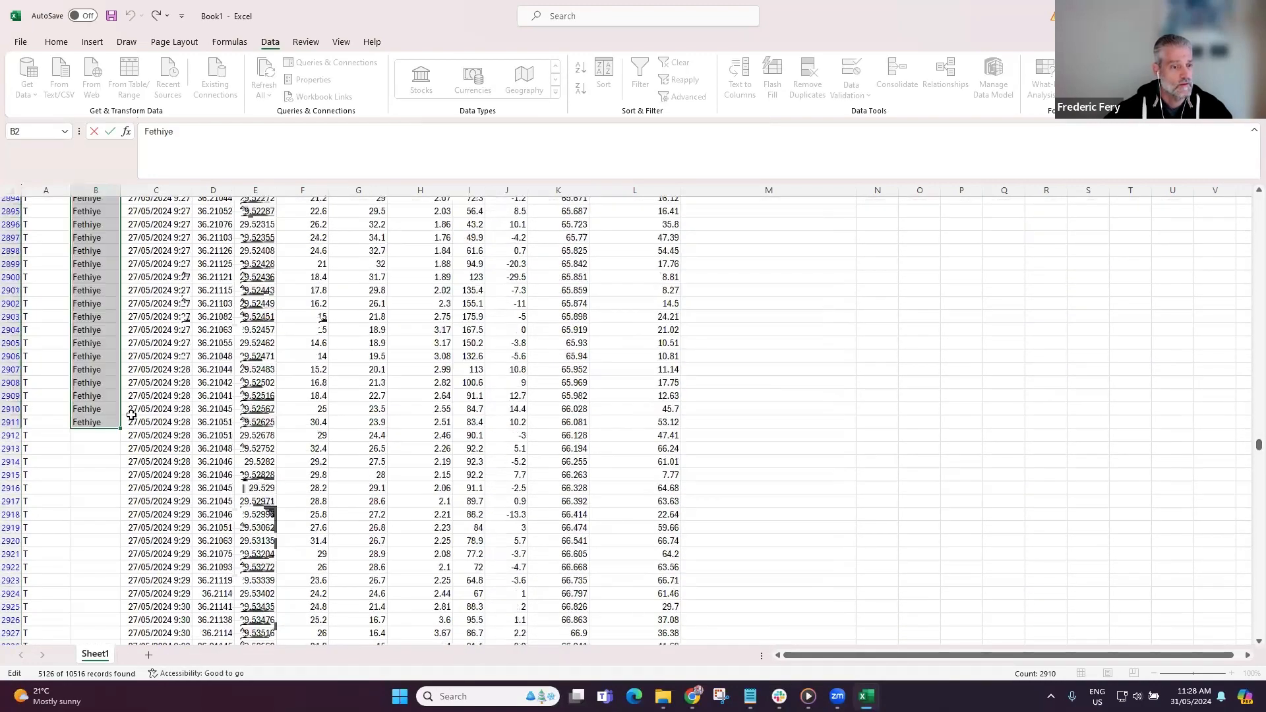
- Extend the Fethiye entries from row 2911 through the last filtered 27 May row of the Name column
click(128, 433)
drag(93, 396, 122, 627)
key(F2)
drag(122, 568, 1248, 233)
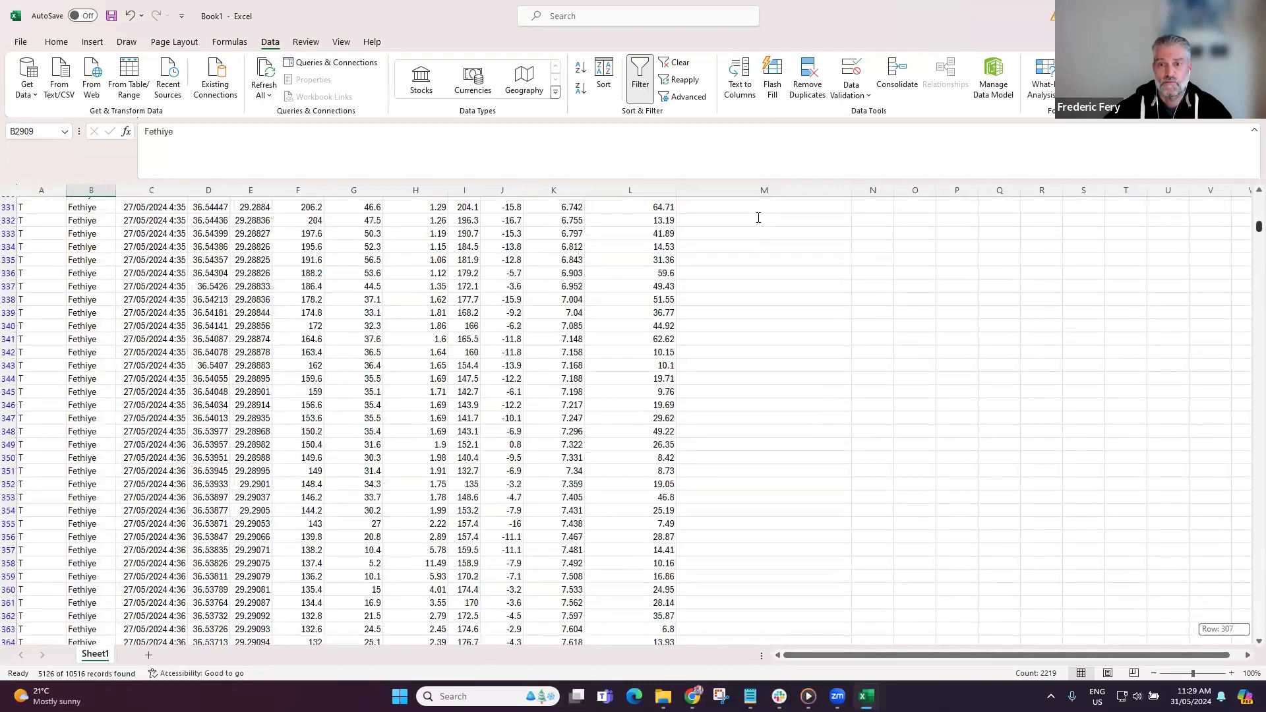
click(758, 218)
click(762, 255)
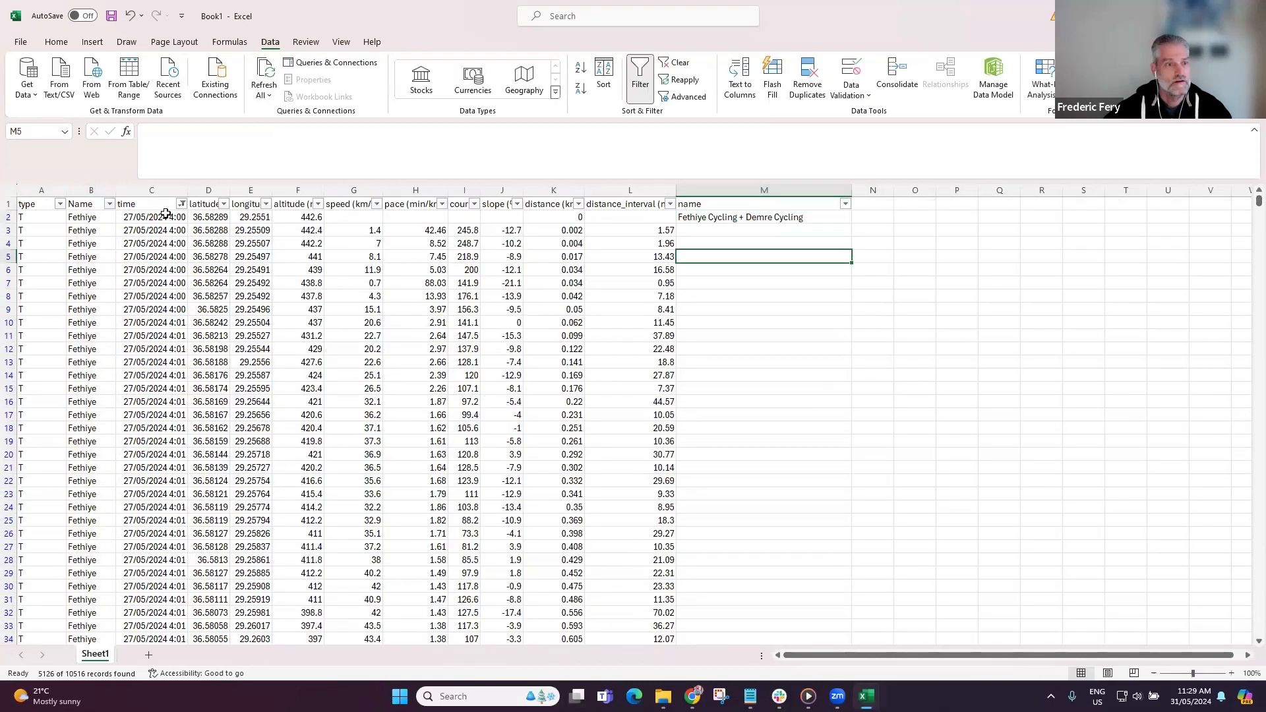
- Change the time column's filter to show only the 28 May 2024 rows
click(182, 204)
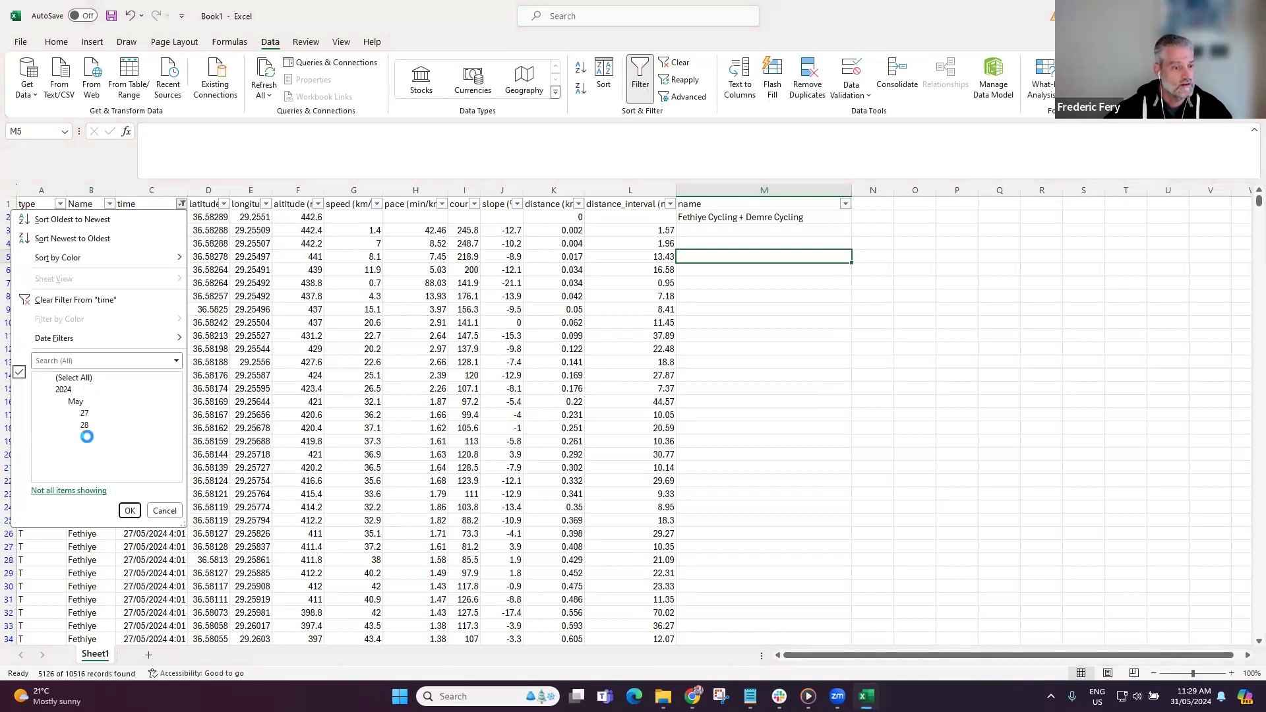
click(75, 428)
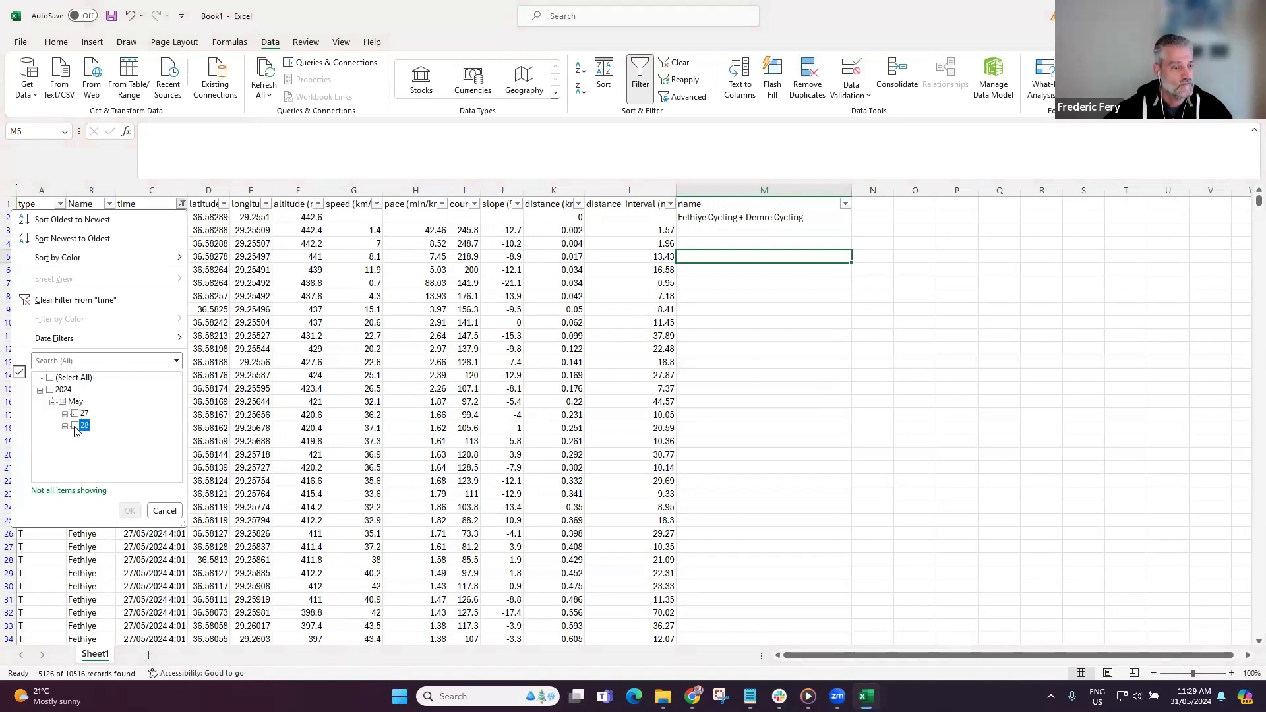
click(74, 425)
click(130, 511)
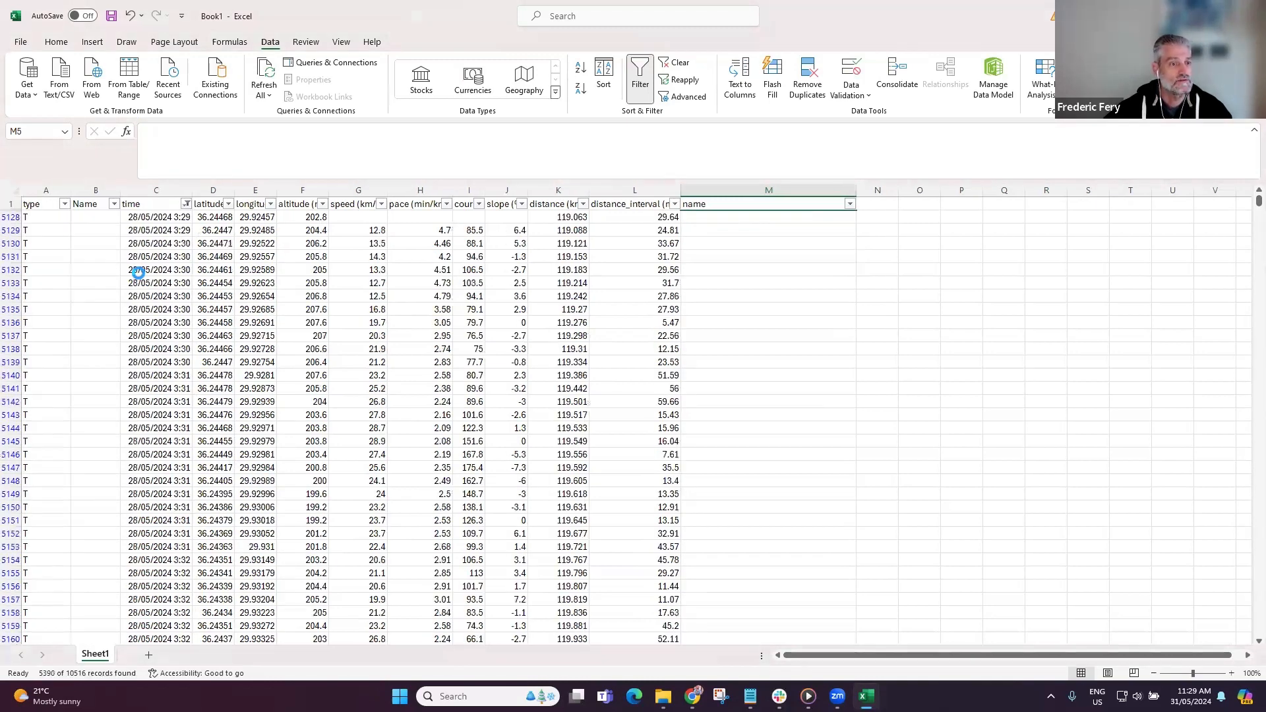
- Enter Demre in B5128 and fill it down the Name column for all filtered 28 May rows
click(97, 216)
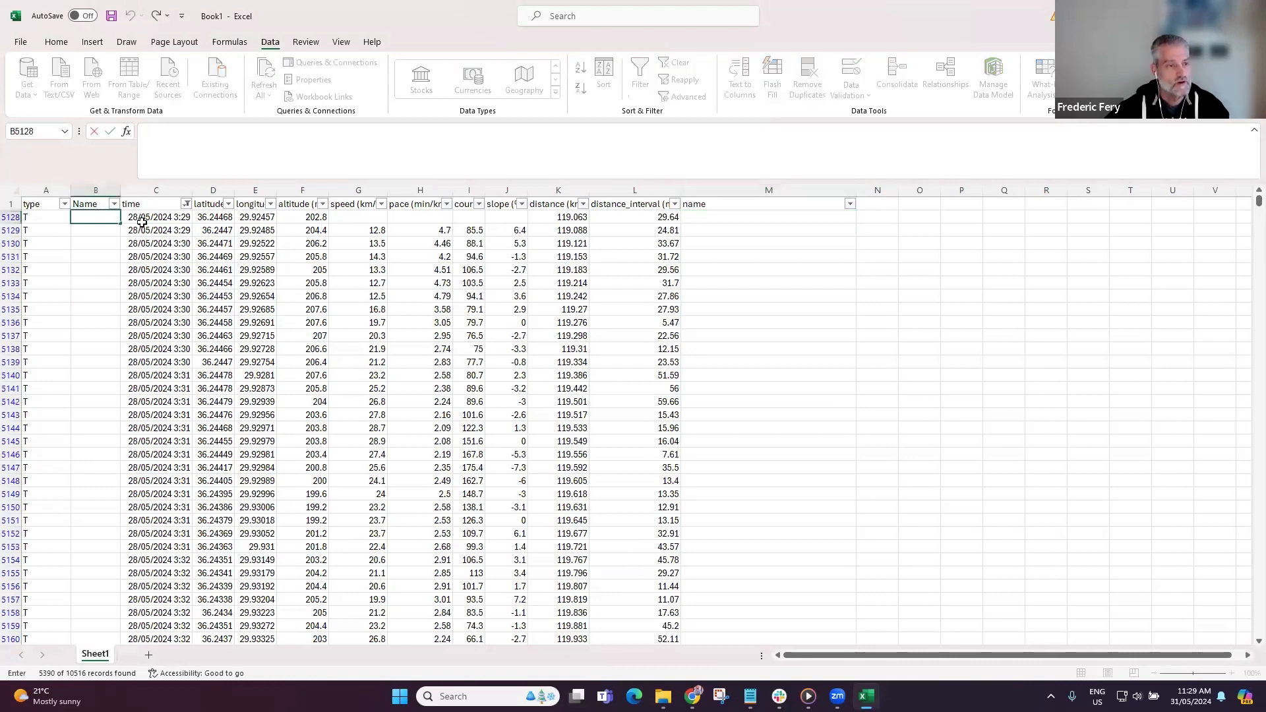
text(Demre)
key(Tab)
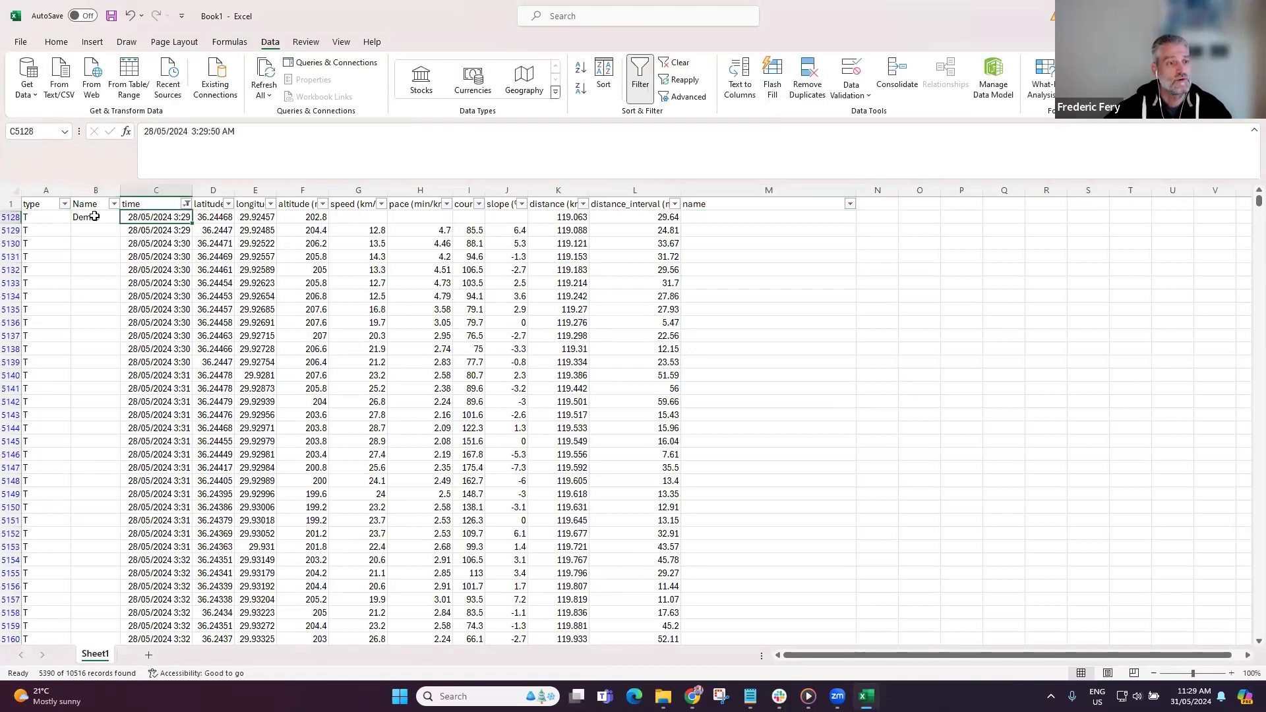
click(95, 216)
double_click(121, 224)
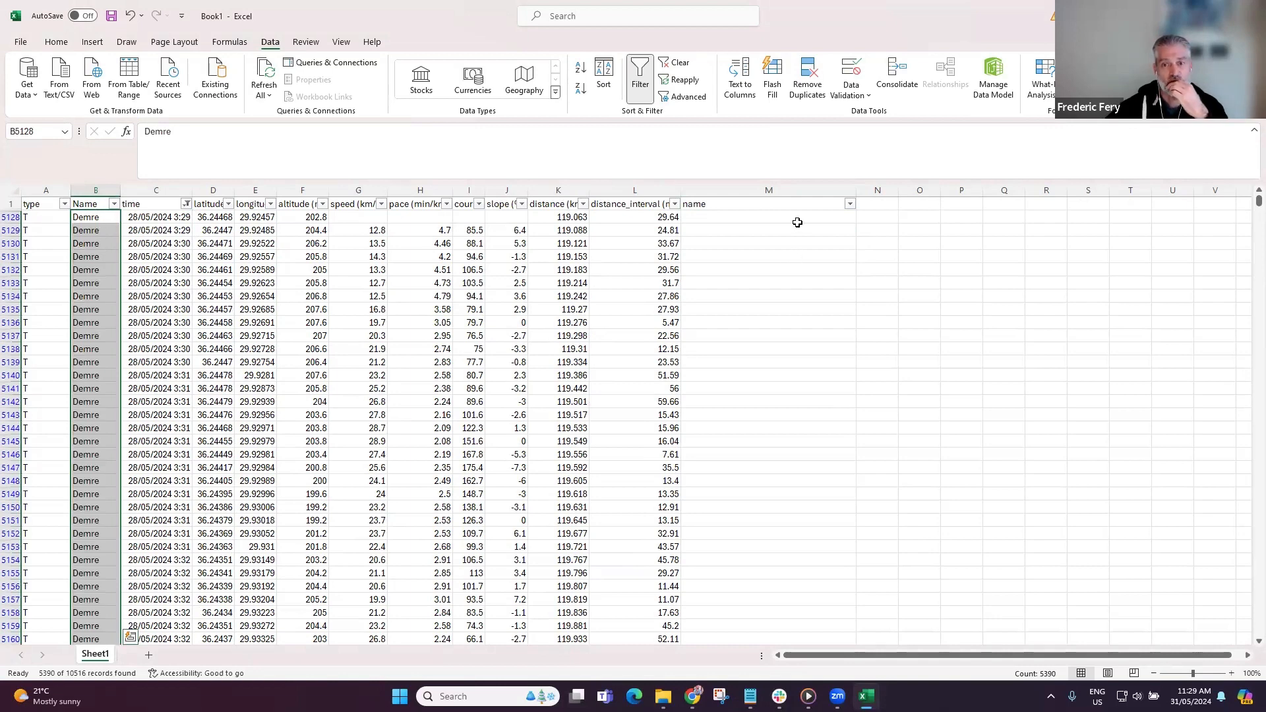
- Delete column M, which holds the original ride name
click(769, 192)
right_click(769, 192)
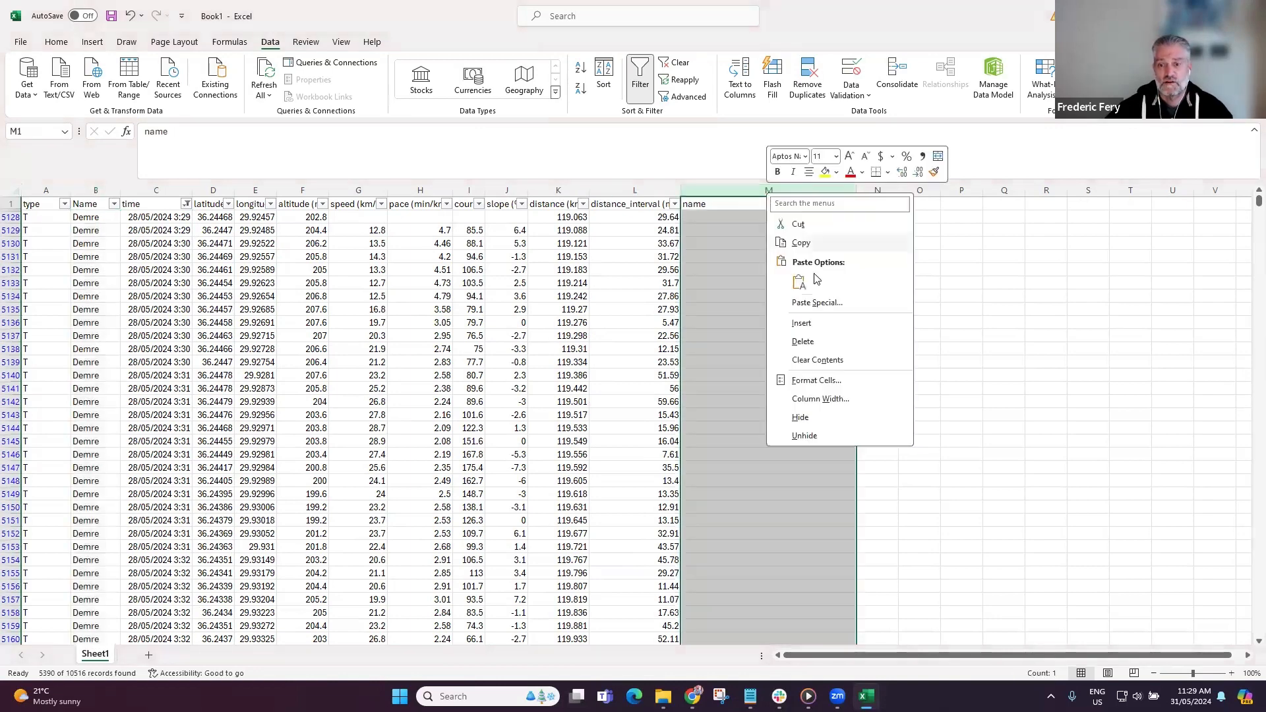
click(811, 340)
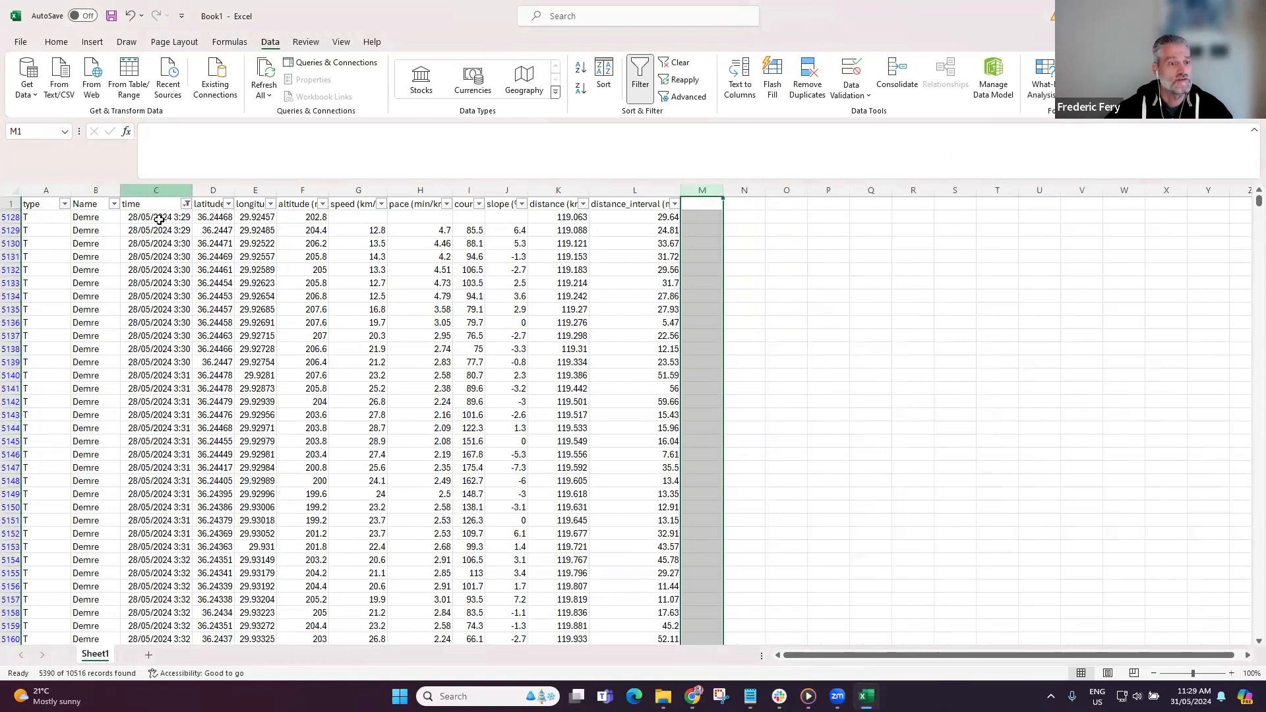
- Check the Demre rows and include 27 May in the time filter again so both days are shown
scroll(169, 384, down, 7)
scroll(168, 384, down, 20)
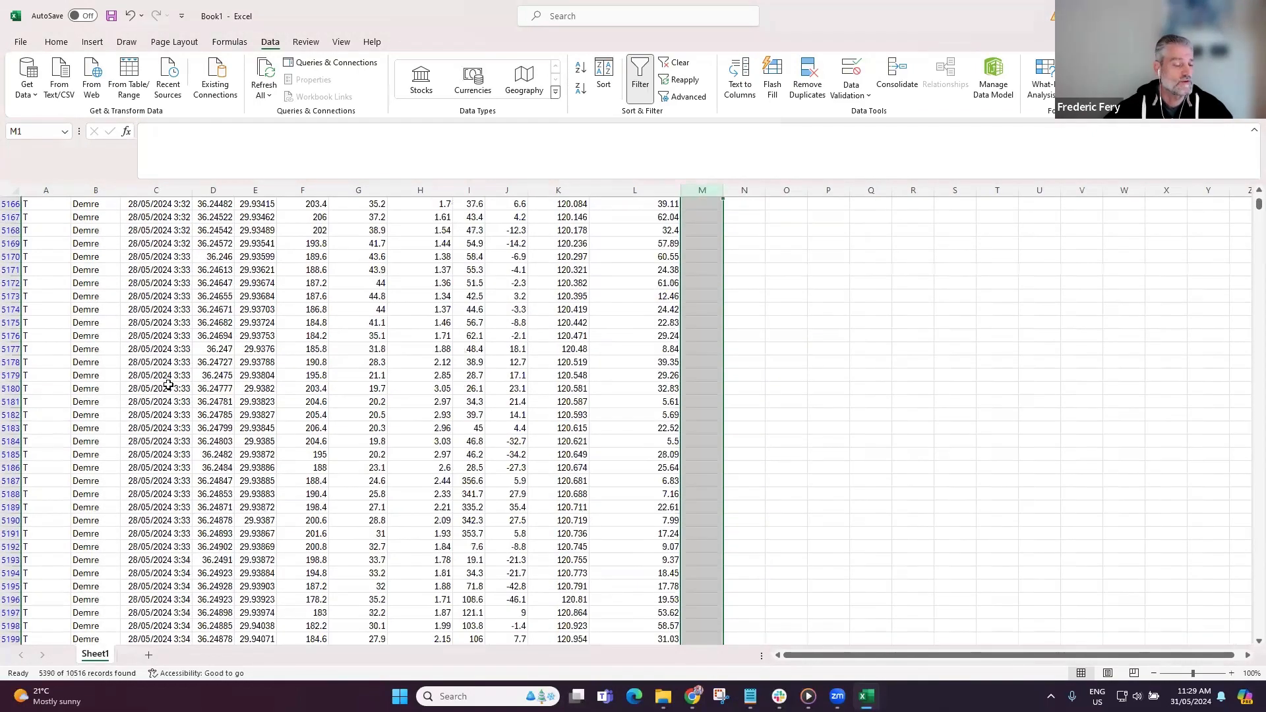
scroll(168, 384, down, 20)
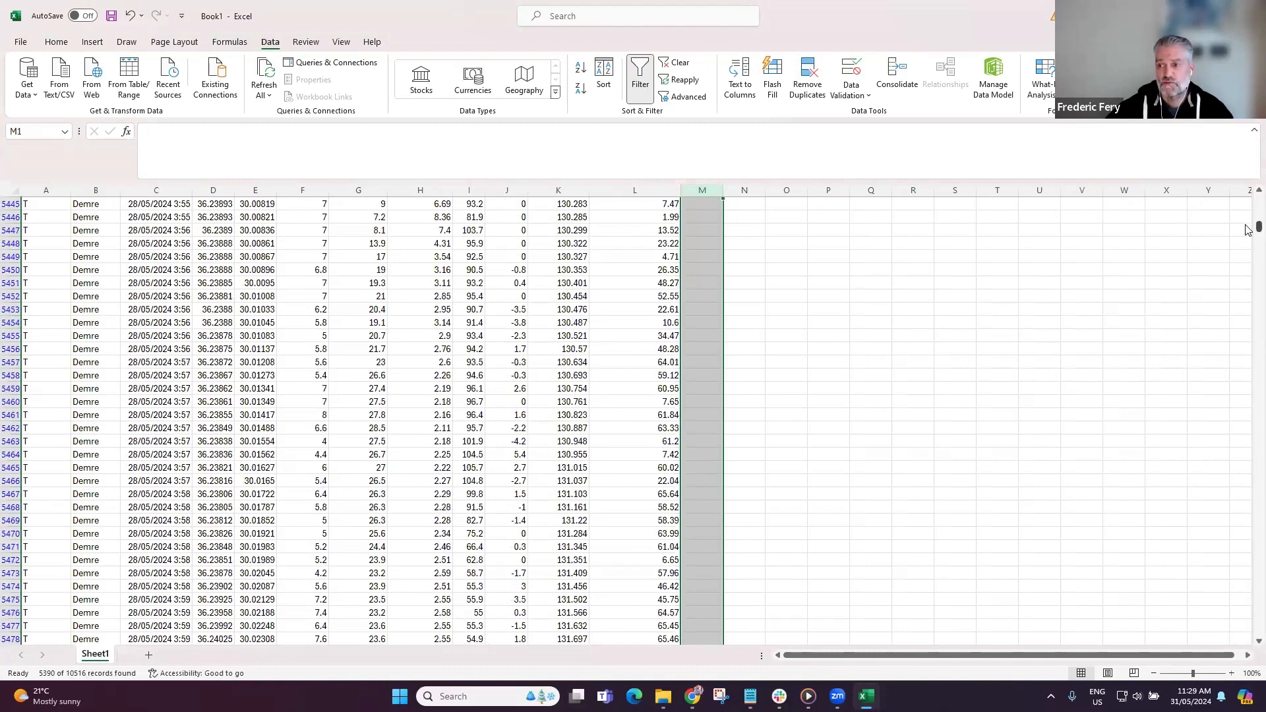
drag(1247, 232, 79, 419)
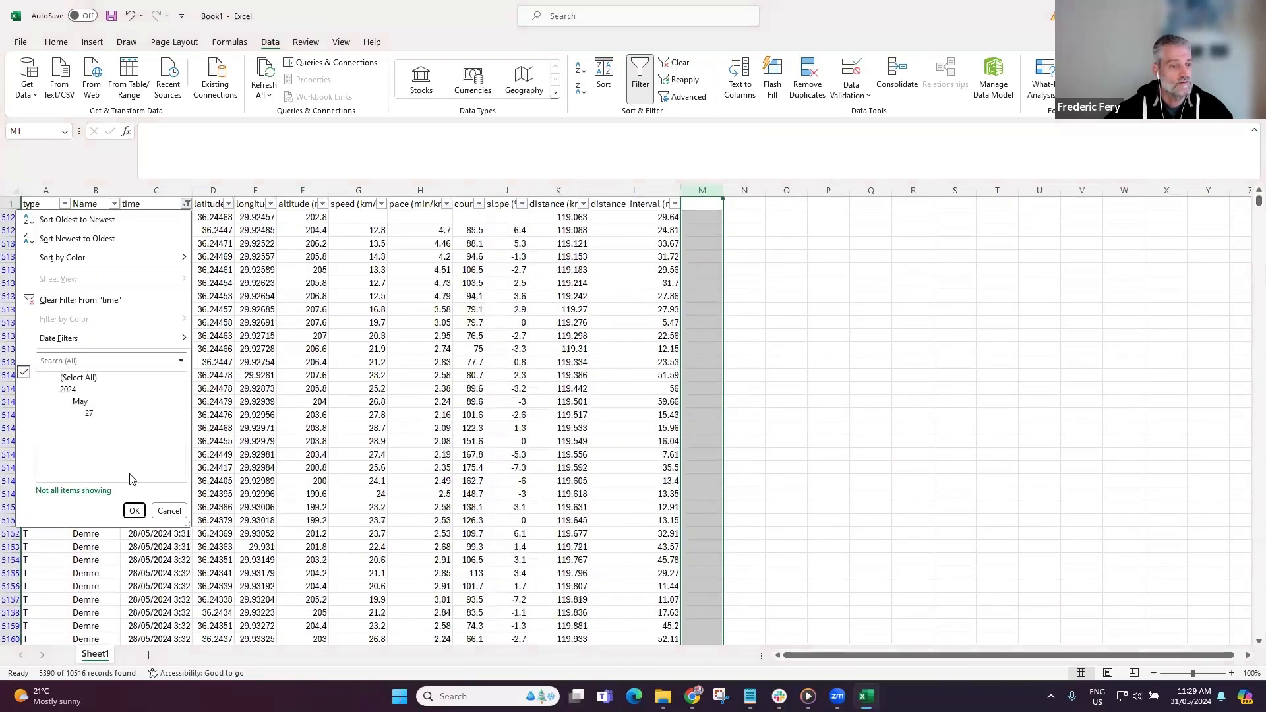
click(80, 414)
click(80, 414)
click(134, 511)
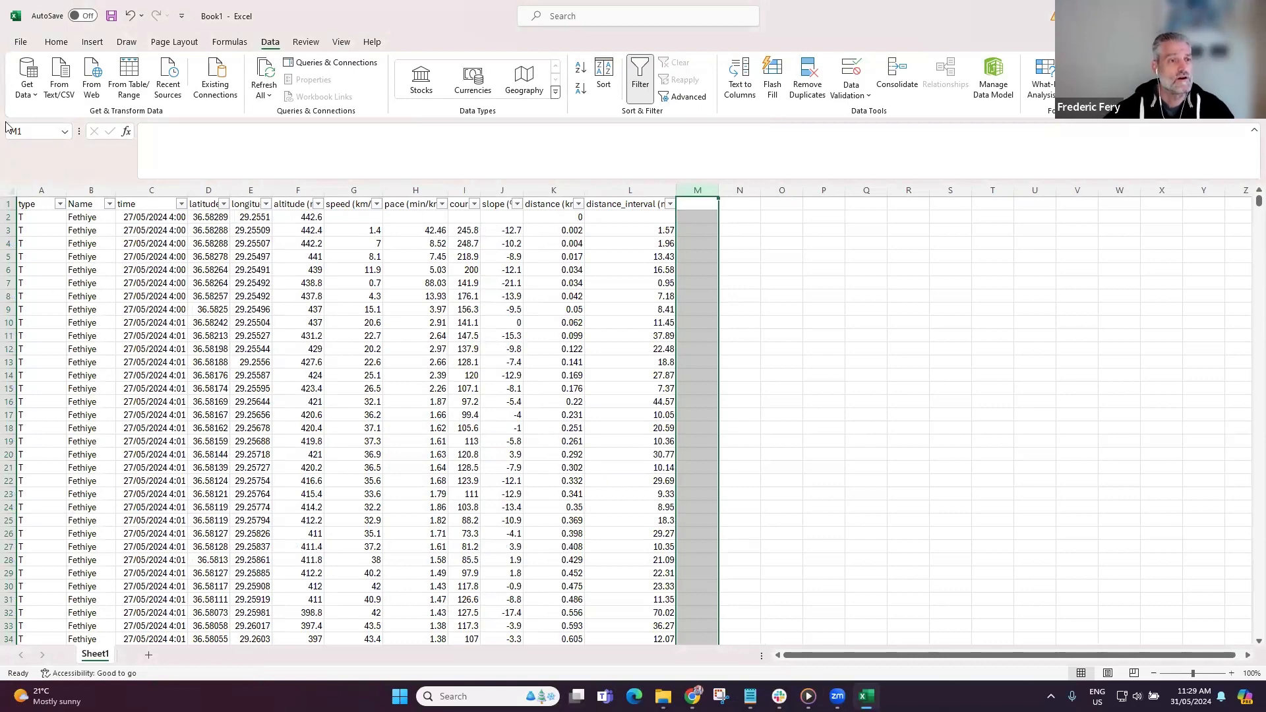
- Save the workbook to the Desktop as an Excel Workbook named rides
click(21, 42)
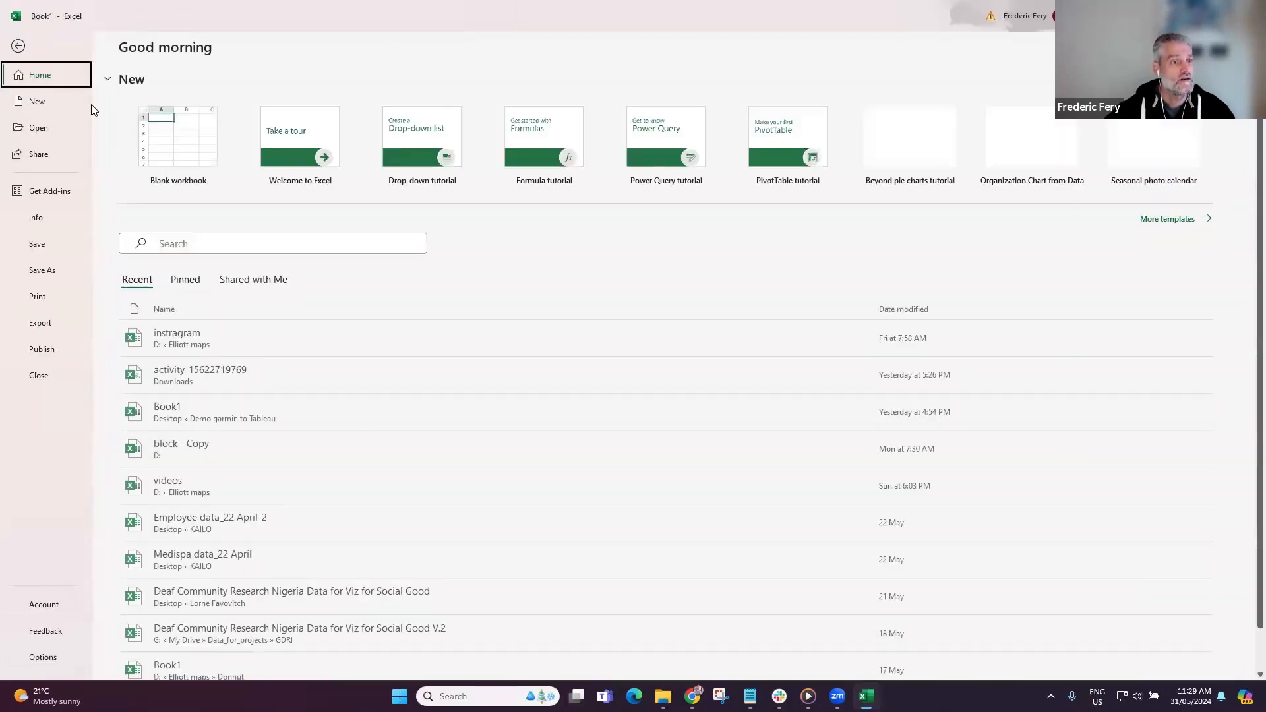
click(44, 272)
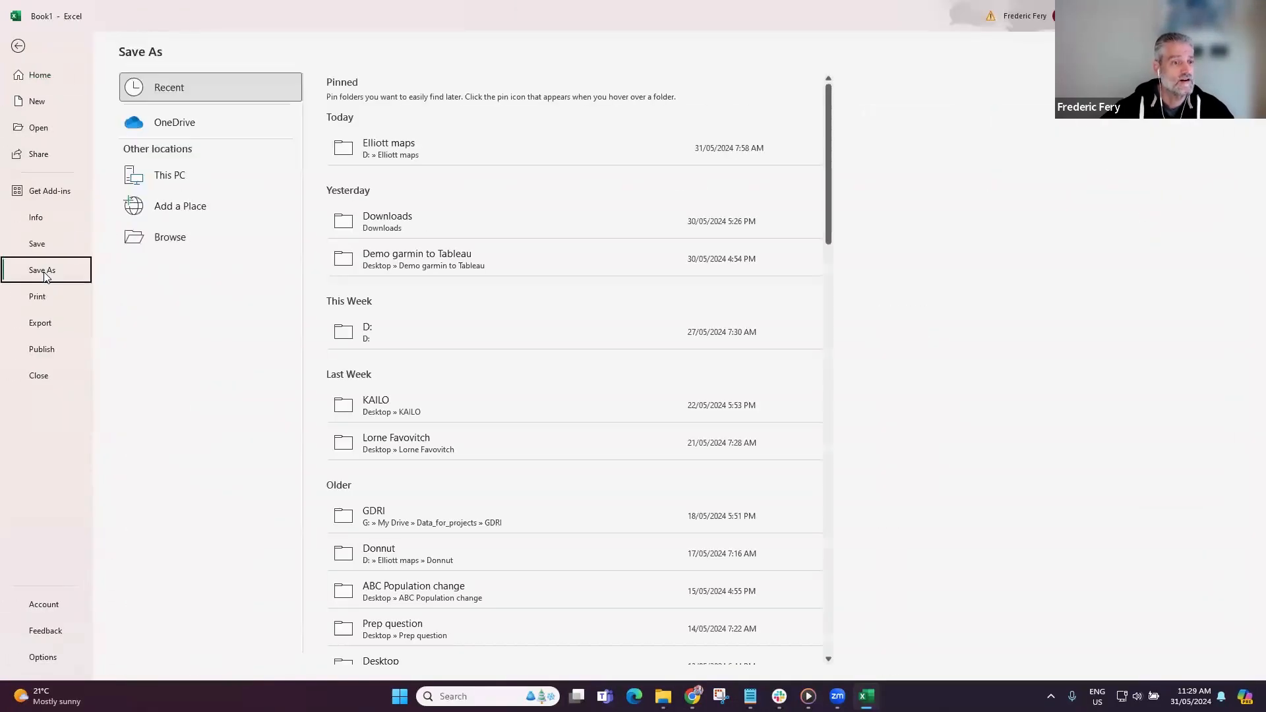
click(163, 239)
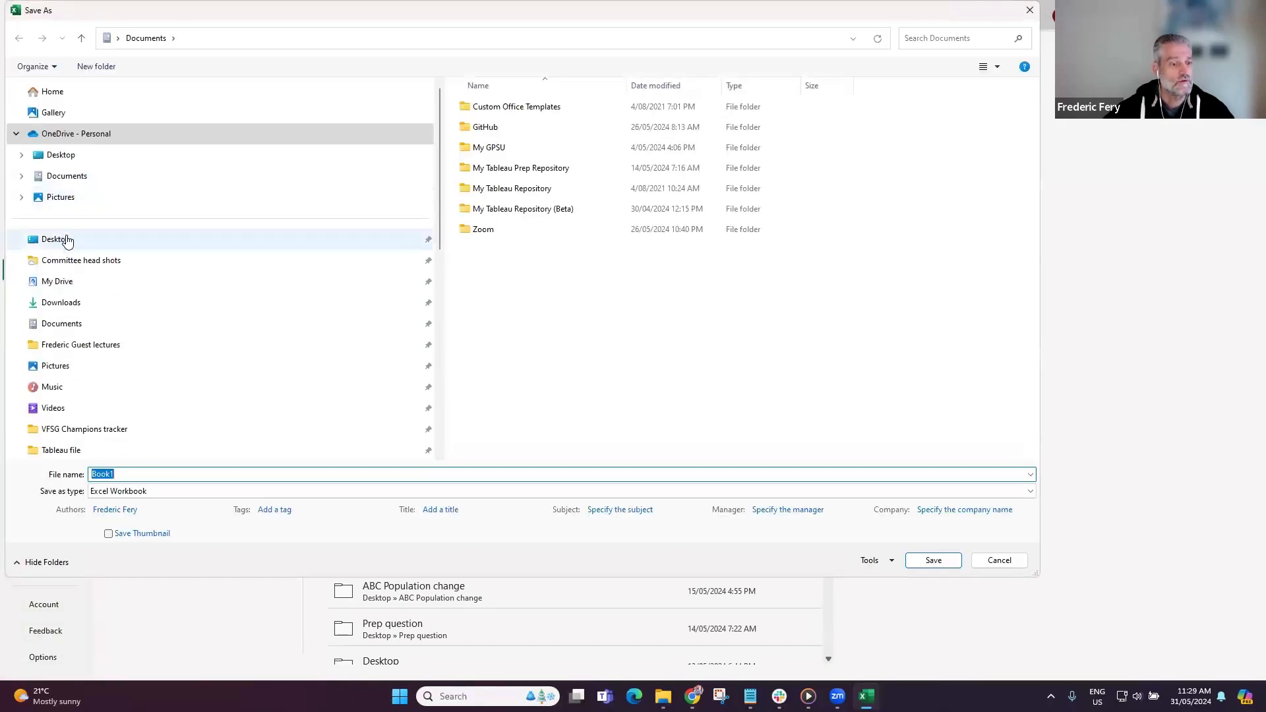
click(67, 241)
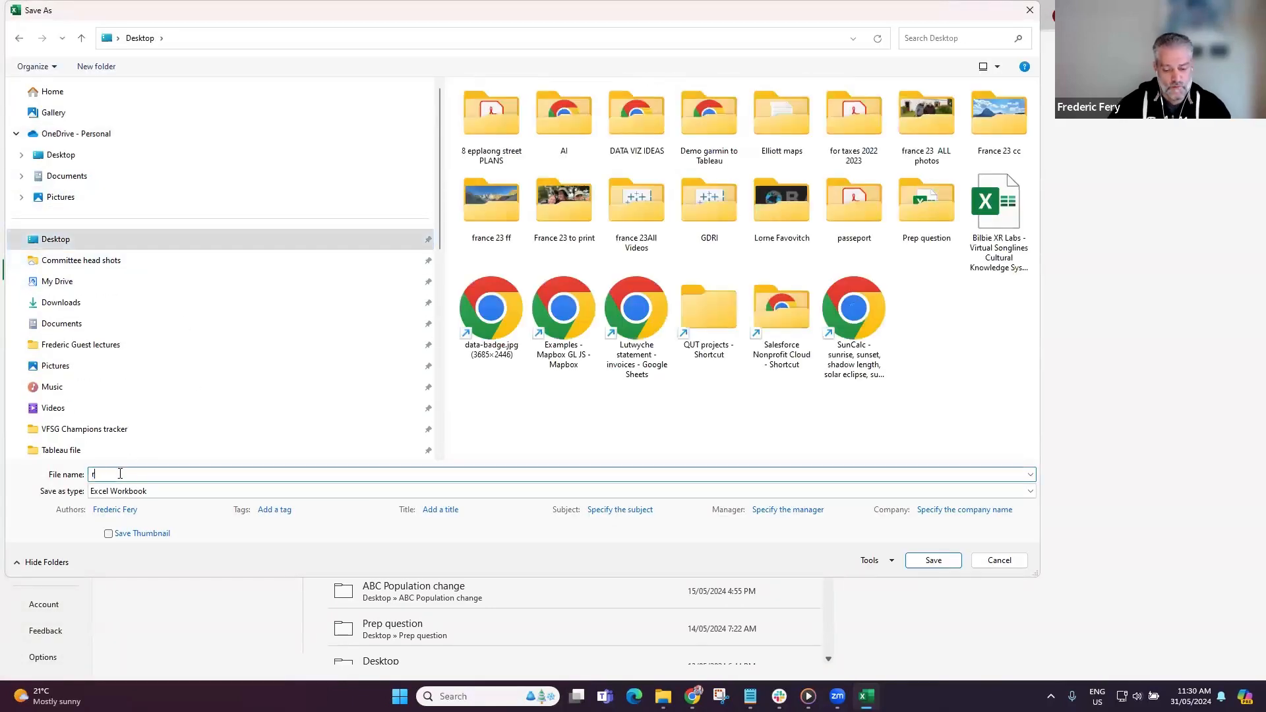
click(926, 562)
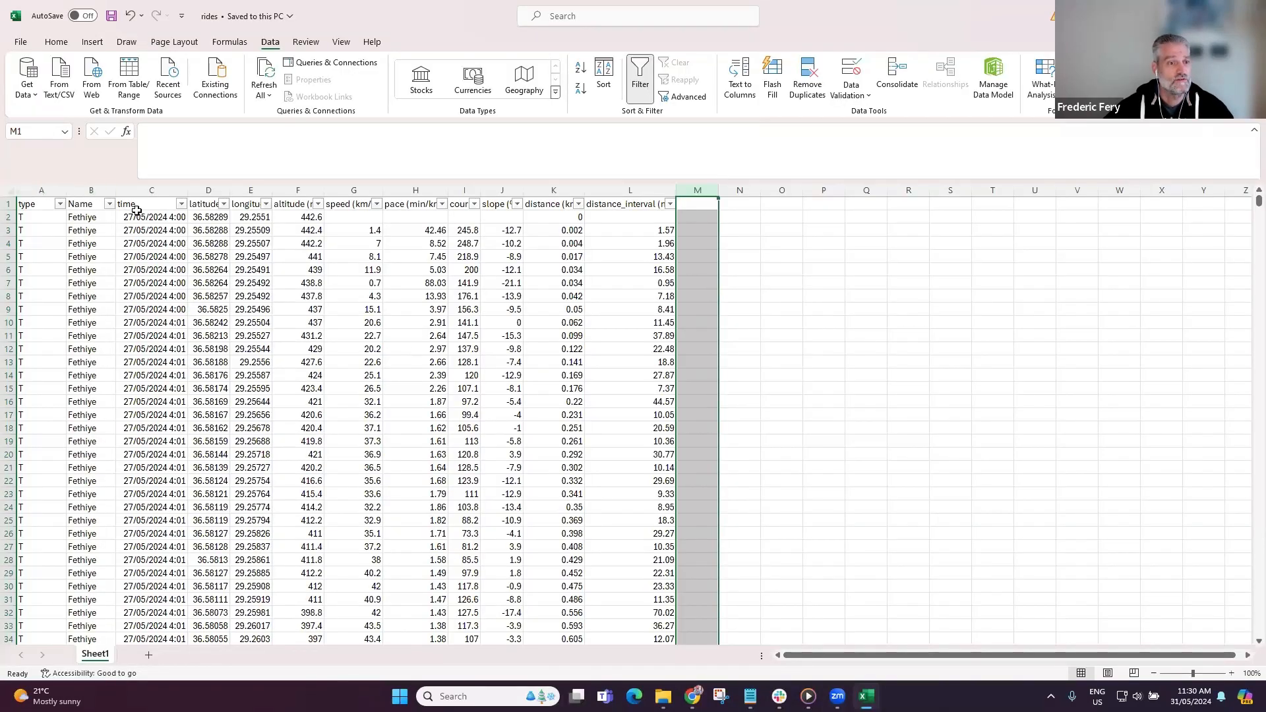
- Review the time and altitude columns of the track data
click(153, 191)
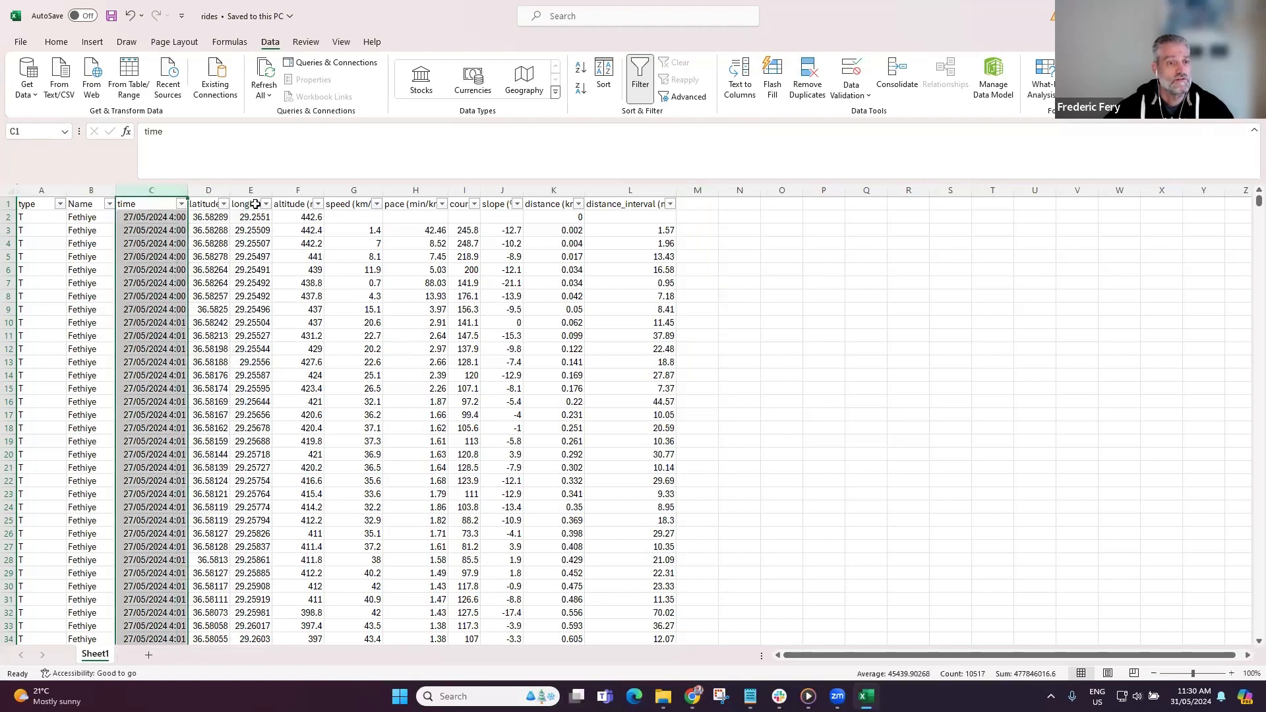
click(295, 191)
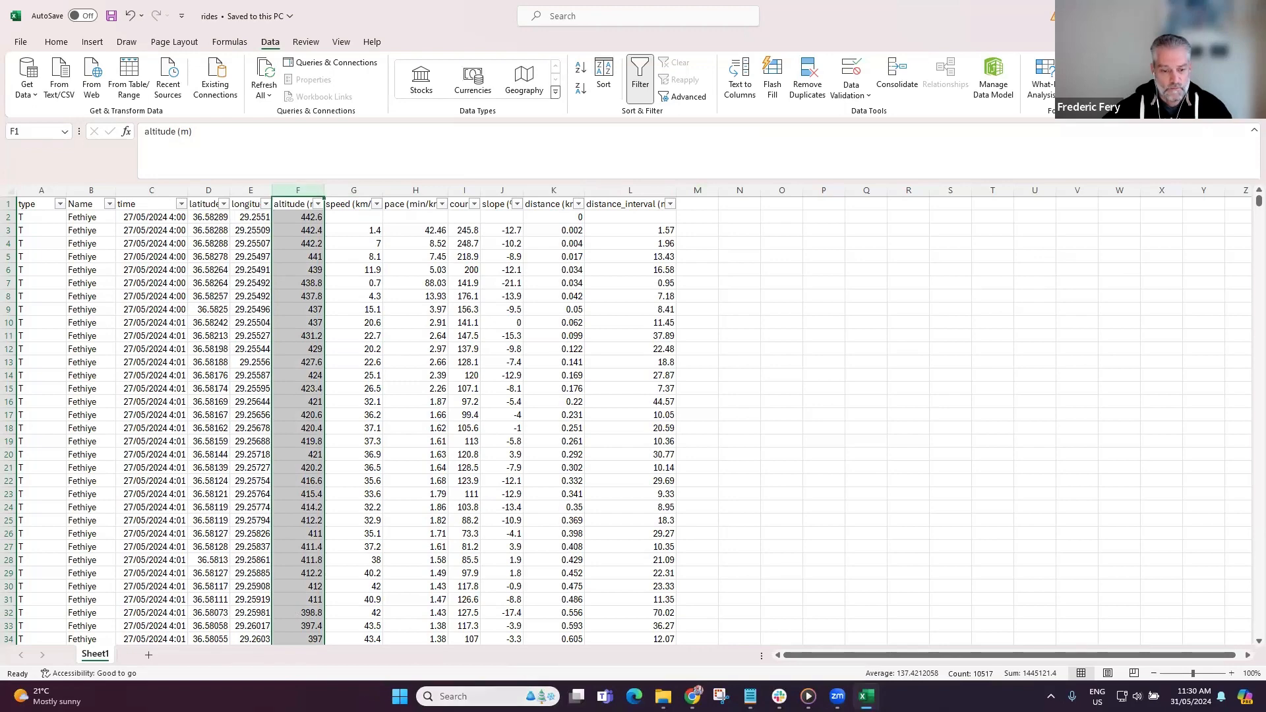
- Close the Excel workbook and start Tableau, putting off its maintenance update until tomorrow
click(524, 696)
text(tab)
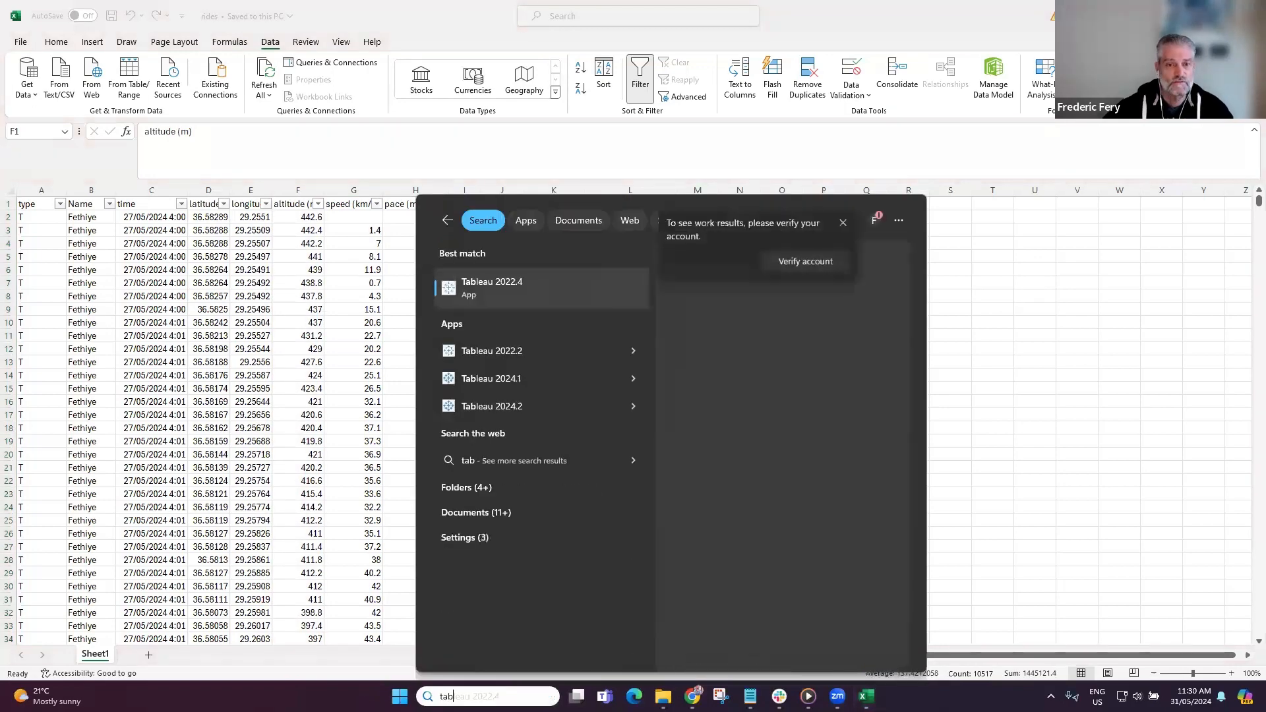
click(487, 350)
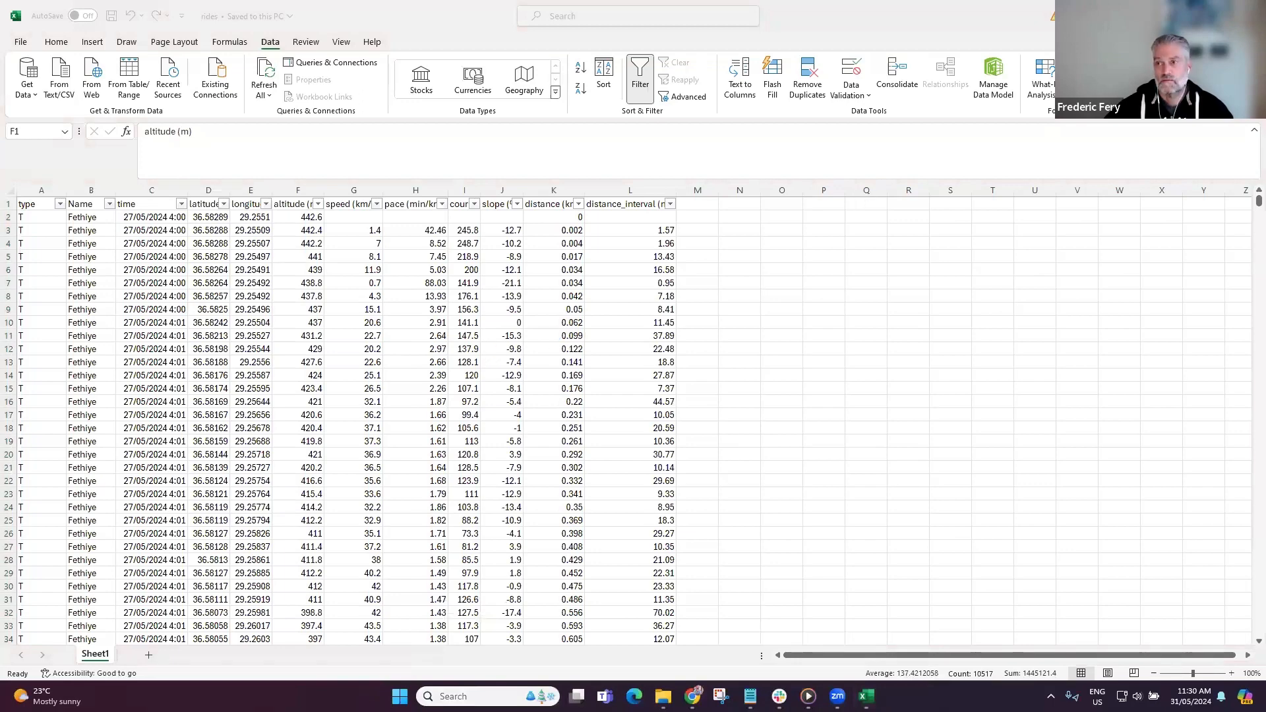
click(1251, 15)
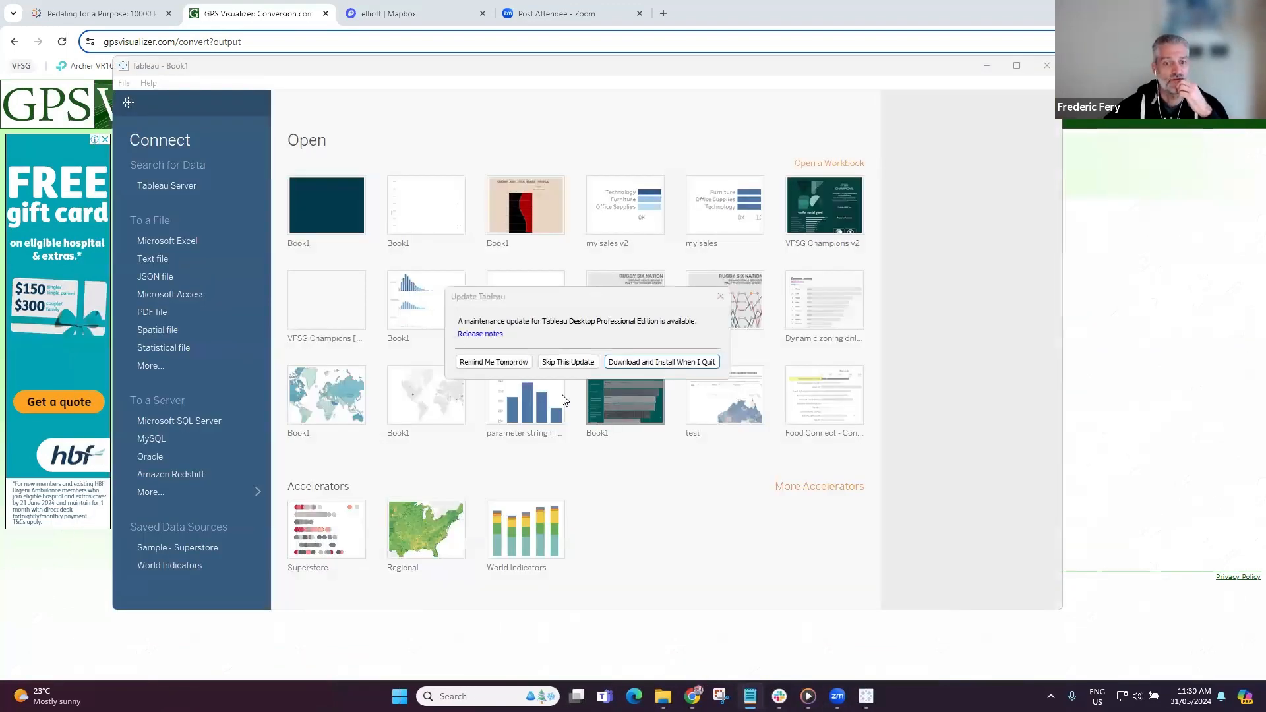
click(521, 365)
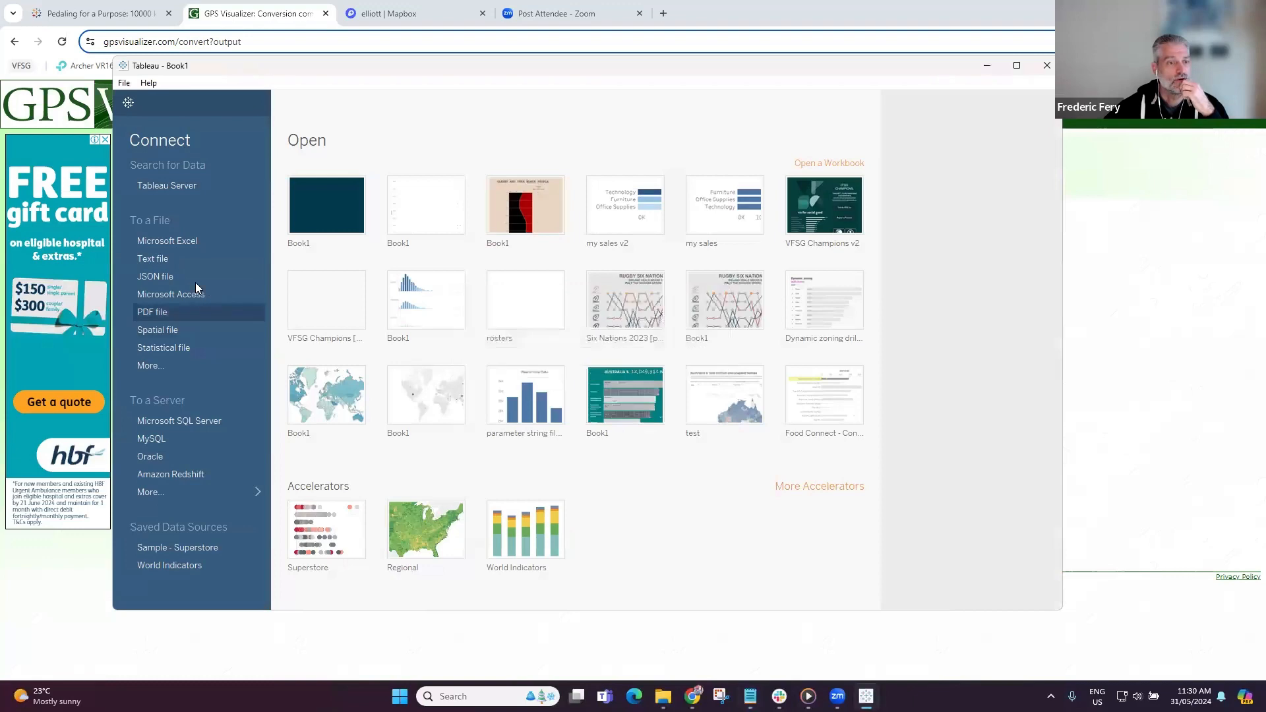
- Connect to the rides Excel workbook on the Desktop and go to the Sheet 1 worksheet
click(166, 247)
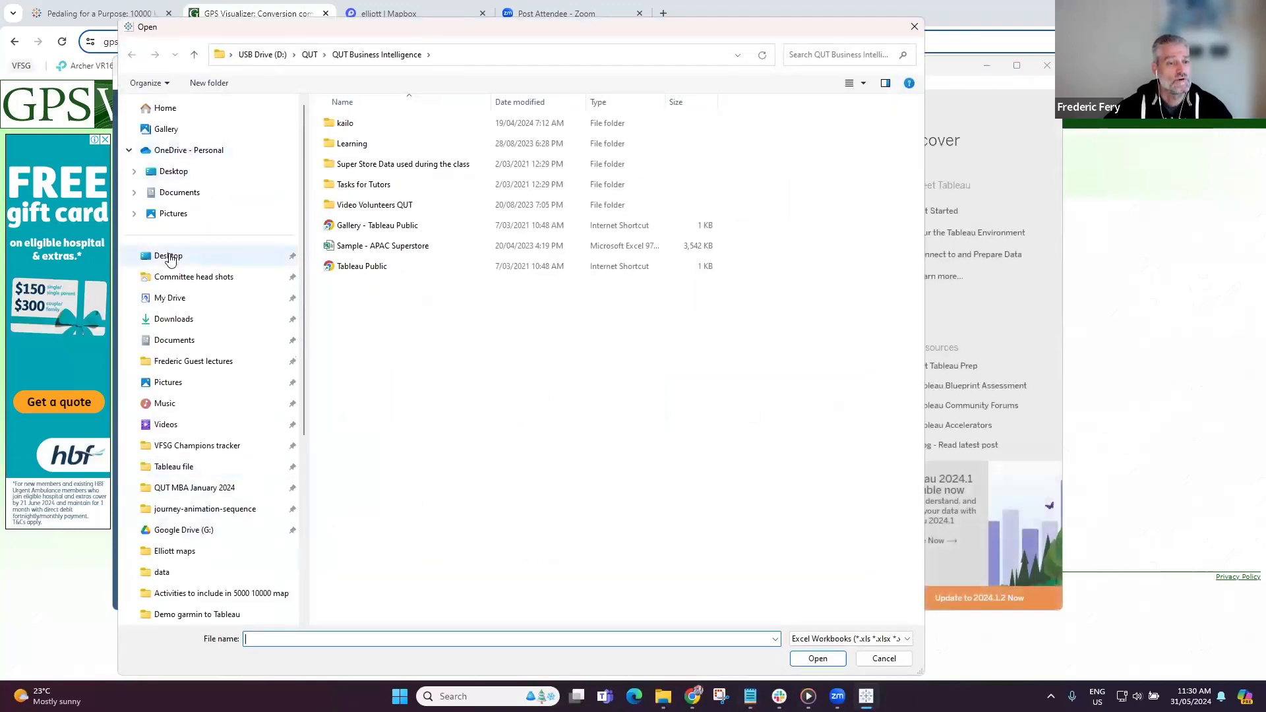
click(170, 259)
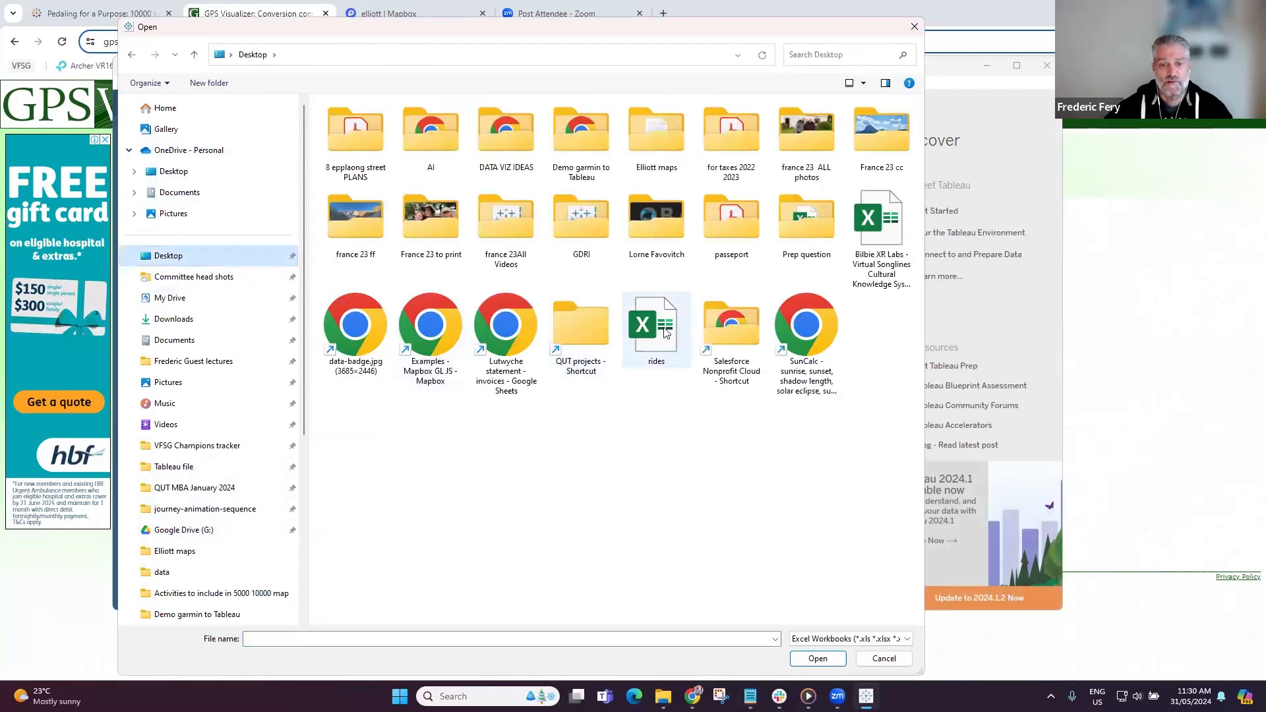
double_click(663, 330)
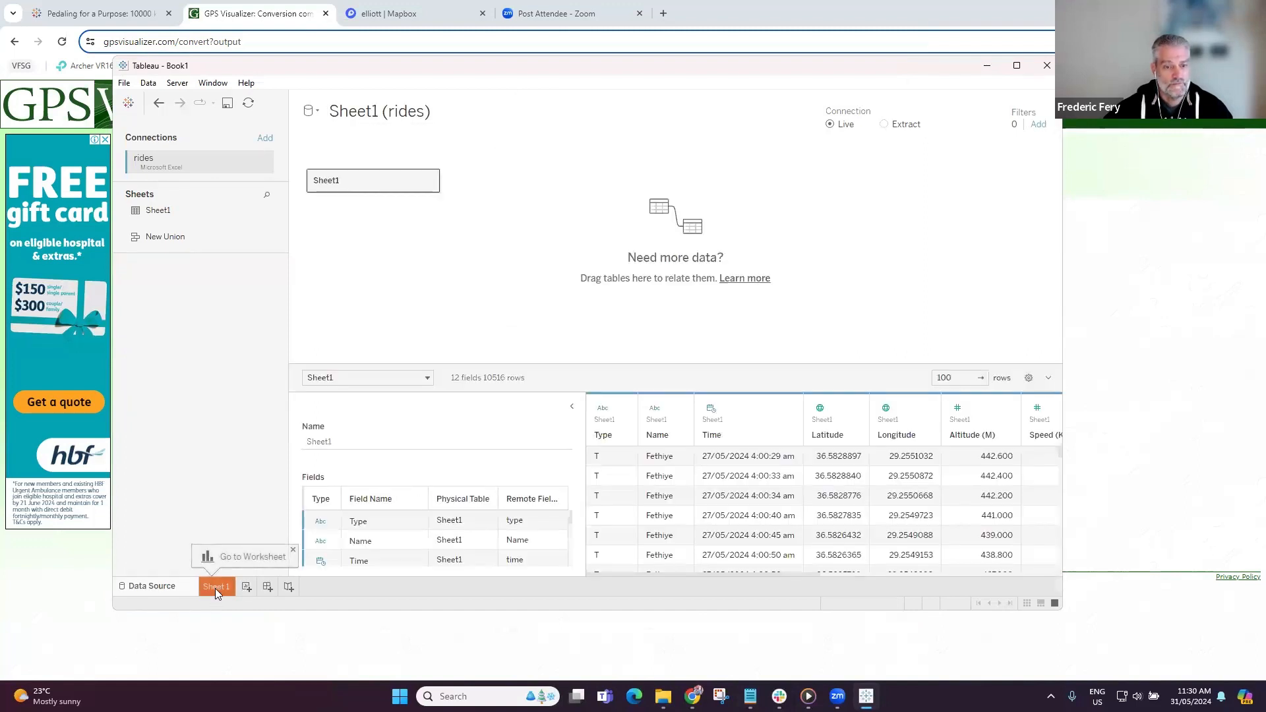
click(215, 586)
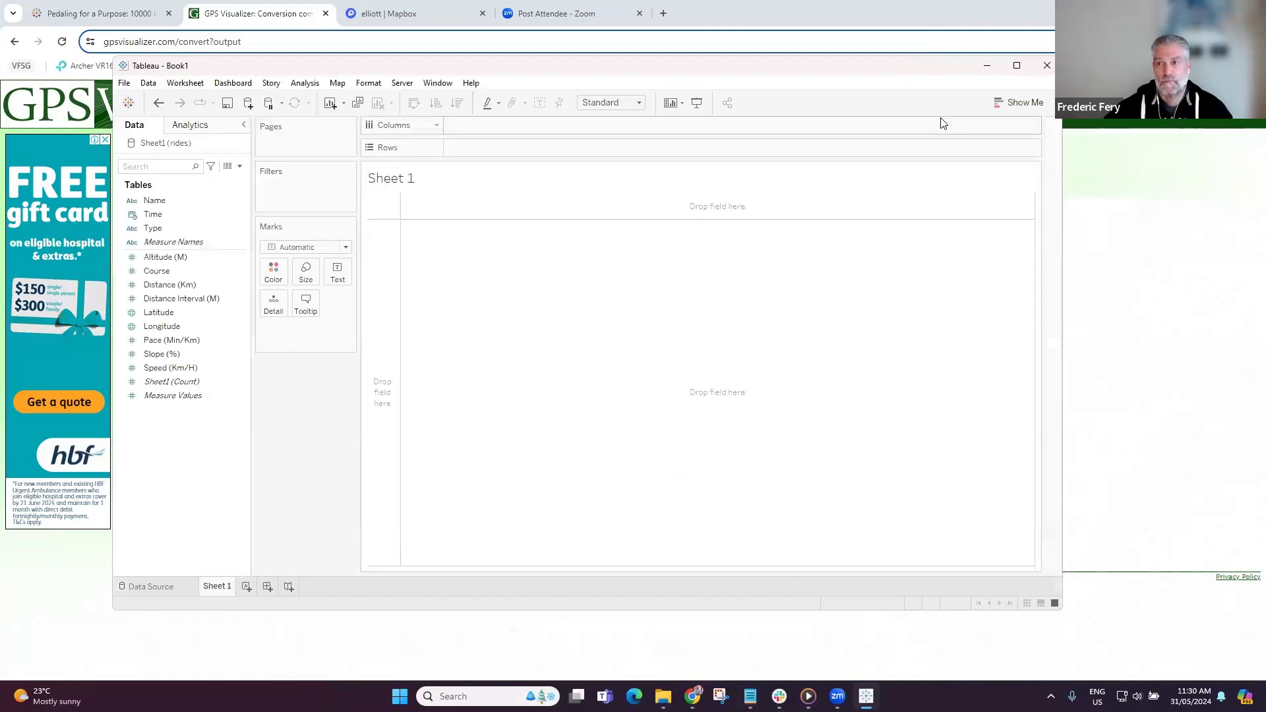
- Maximize the Tableau window and build a map with average Longitude on Columns and average Latitude on Rows
double_click(883, 69)
drag(137, 257, 221, 256)
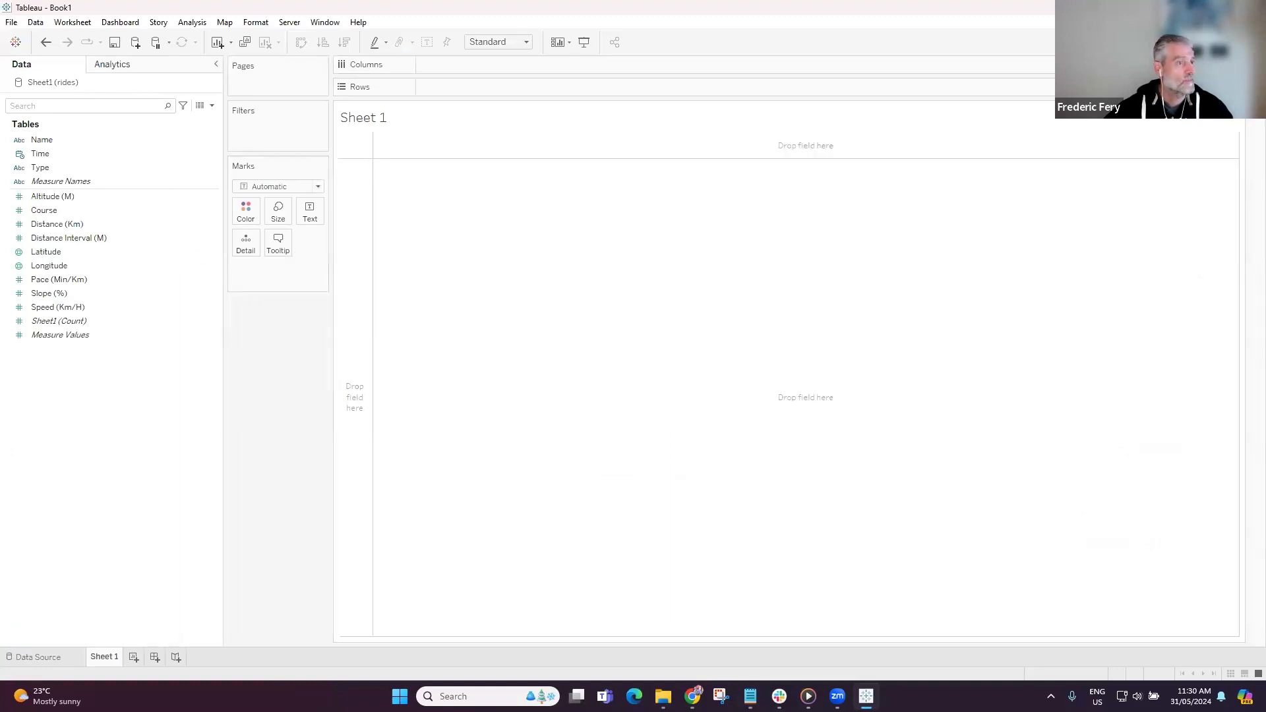
double_click(48, 252)
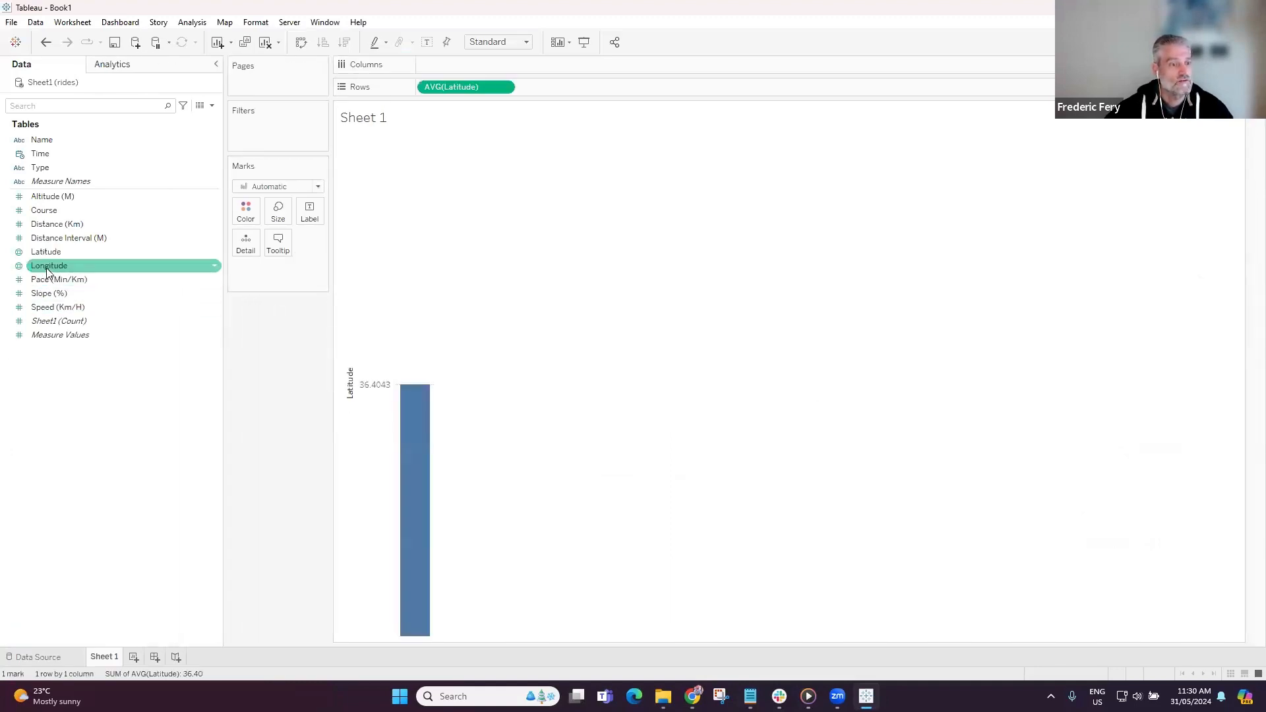
double_click(48, 272)
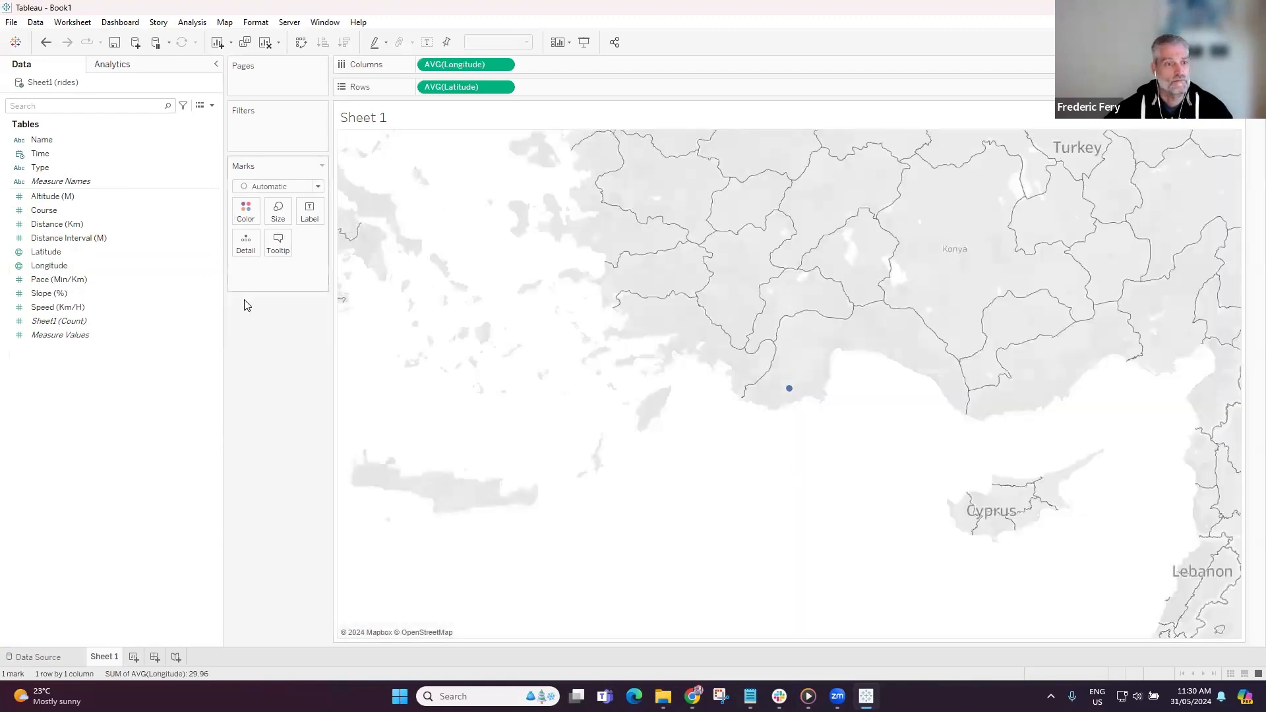
- Change the mark type to Line and put Time on Path as an exact date
click(287, 187)
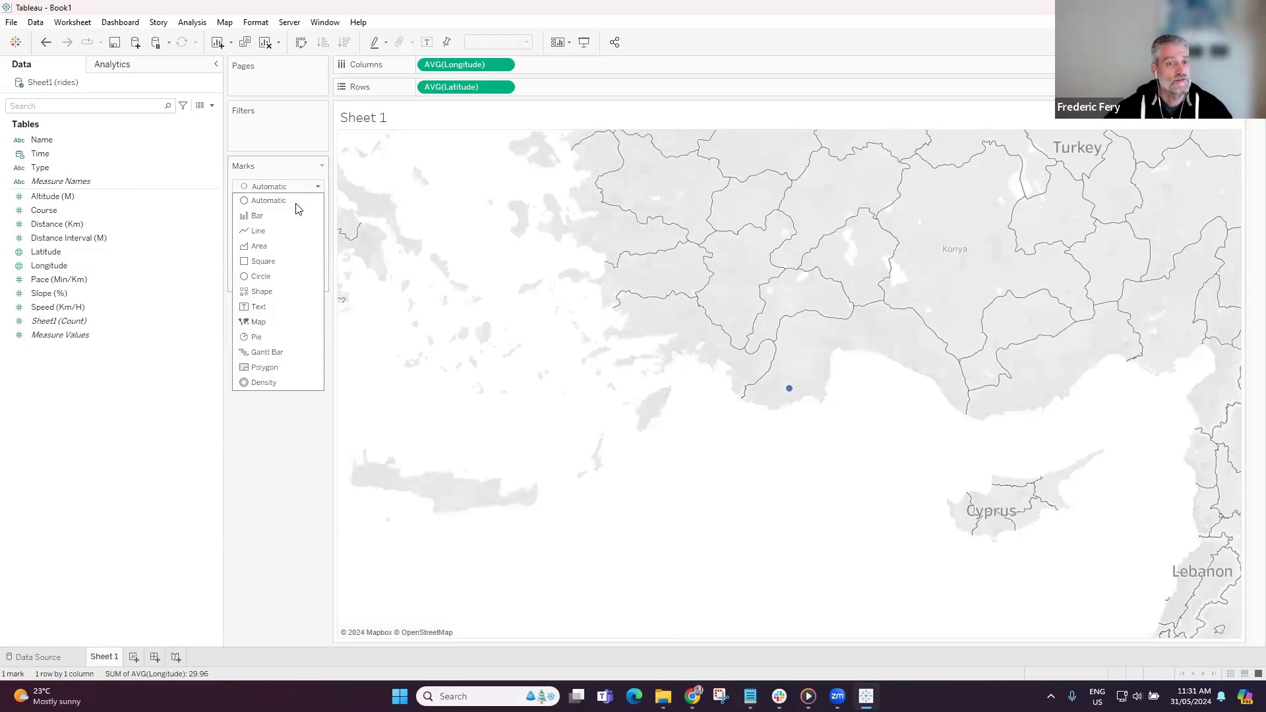
key(Escape)
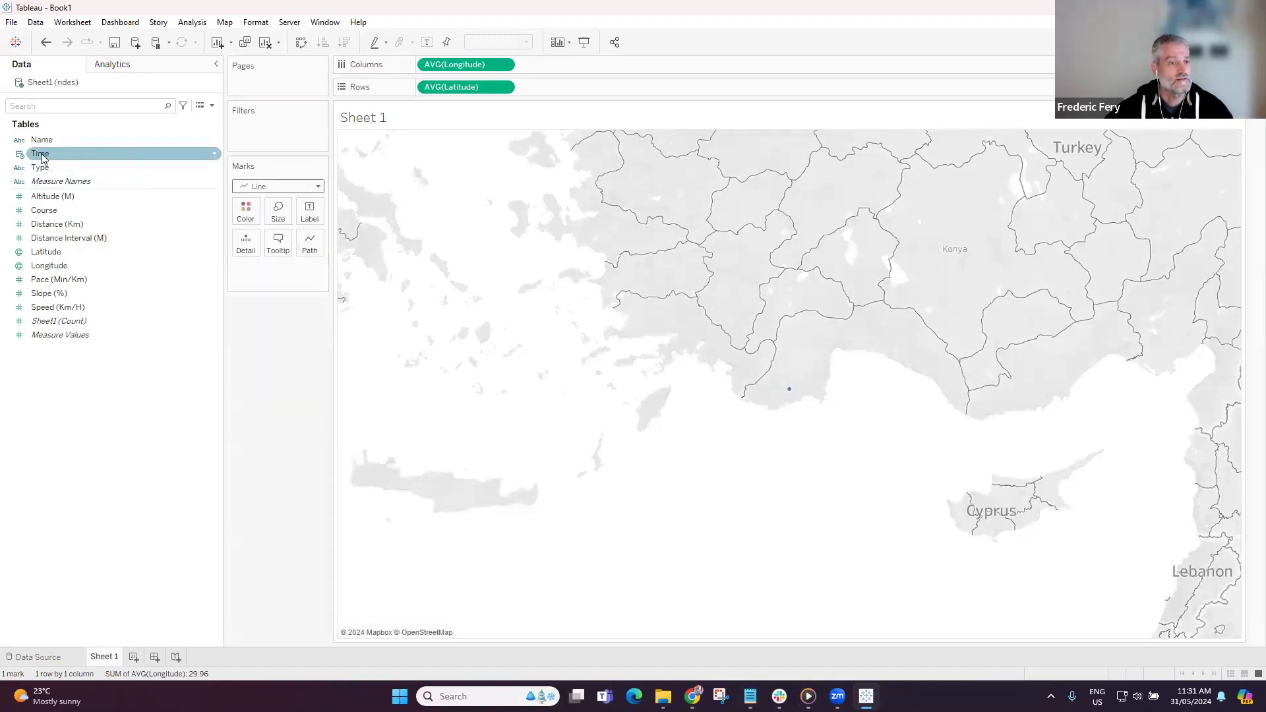
drag(41, 157, 317, 248)
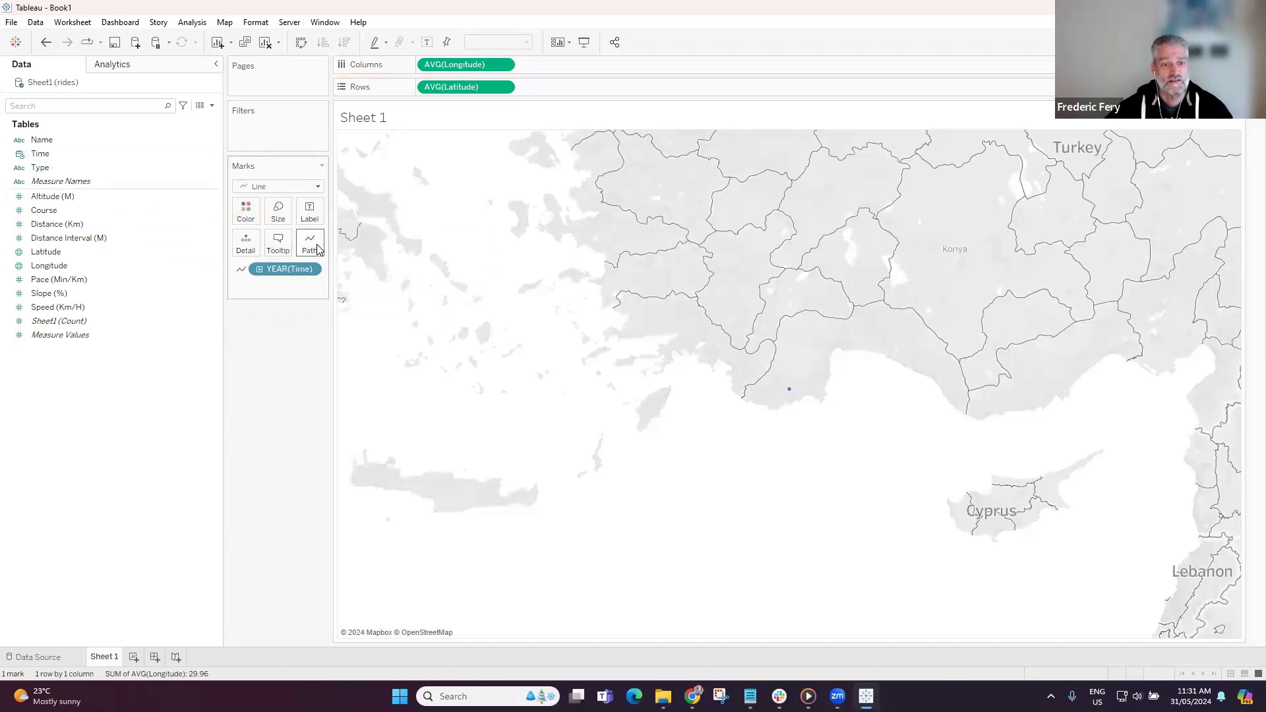
click(315, 270)
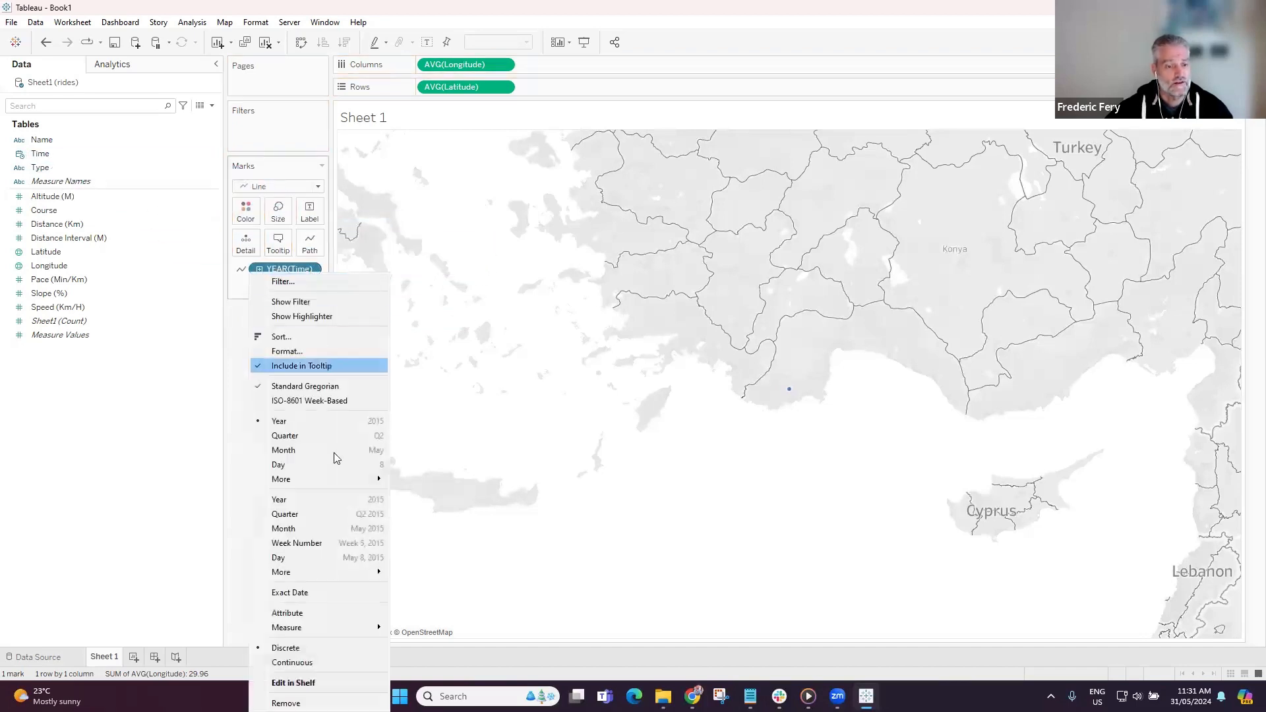
click(298, 596)
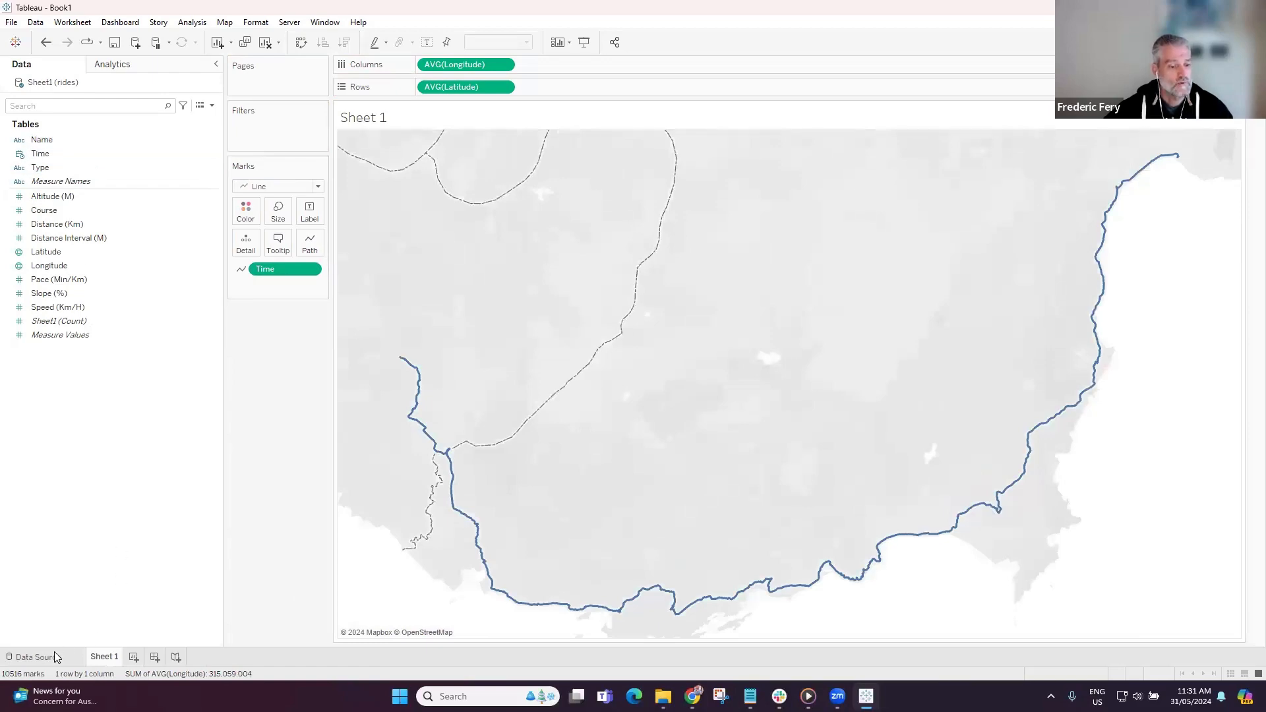
- Check the Name field in the data source preview and colour the route line on Sheet 1 by Name
click(35, 657)
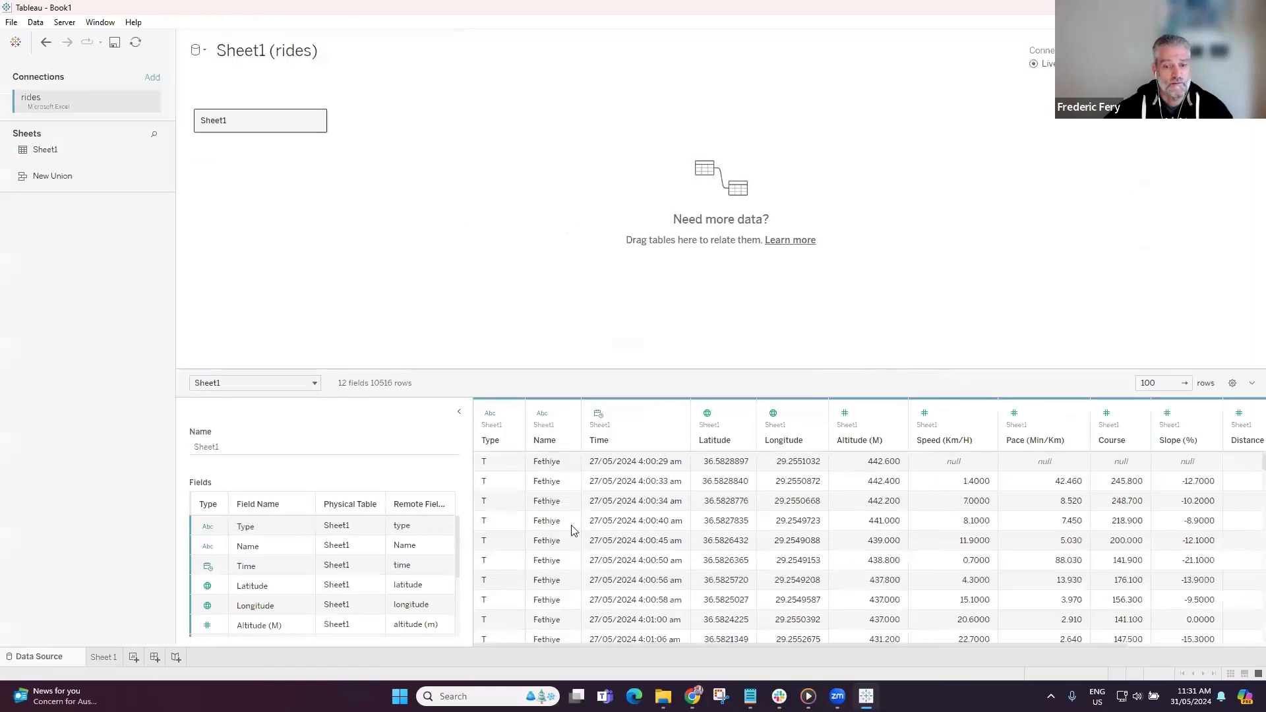
click(104, 658)
drag(41, 143, 247, 212)
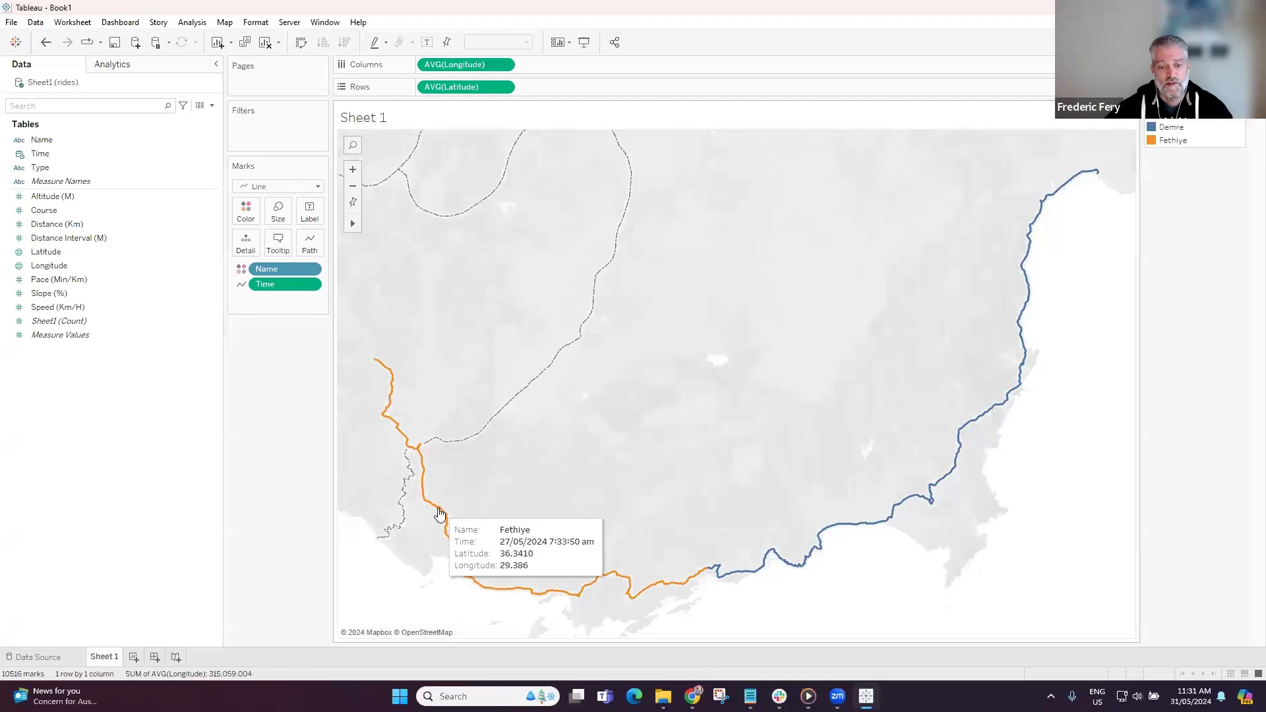
- Switch to the browser, open Garmin Connect activities in a new tab and view the Demre Cycling activity
key(alt+Tab)
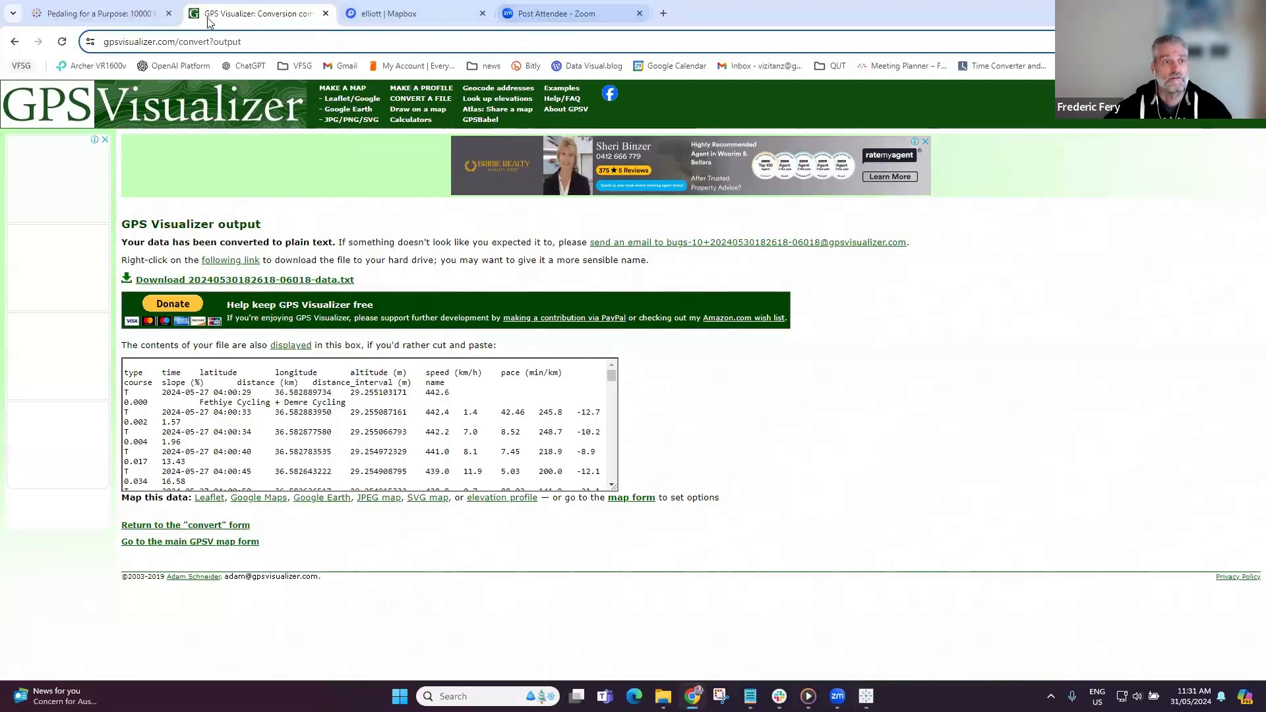
click(573, 14)
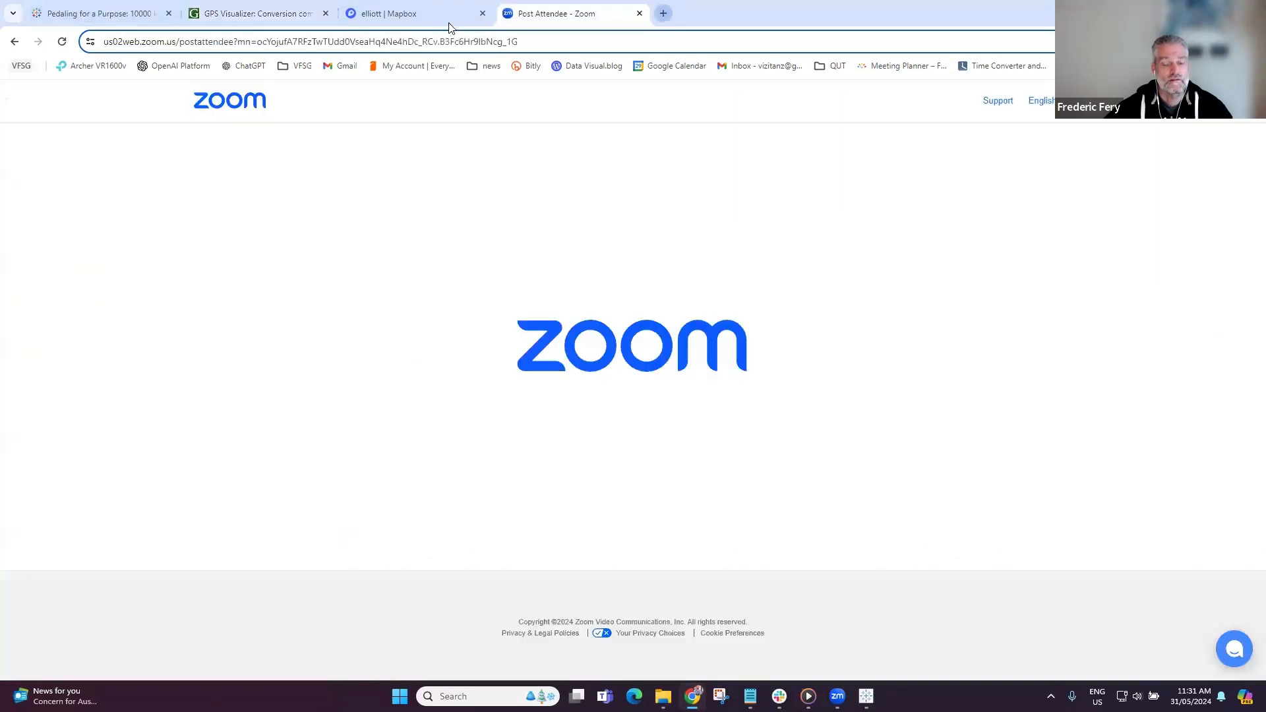
click(664, 13)
text(garmin)
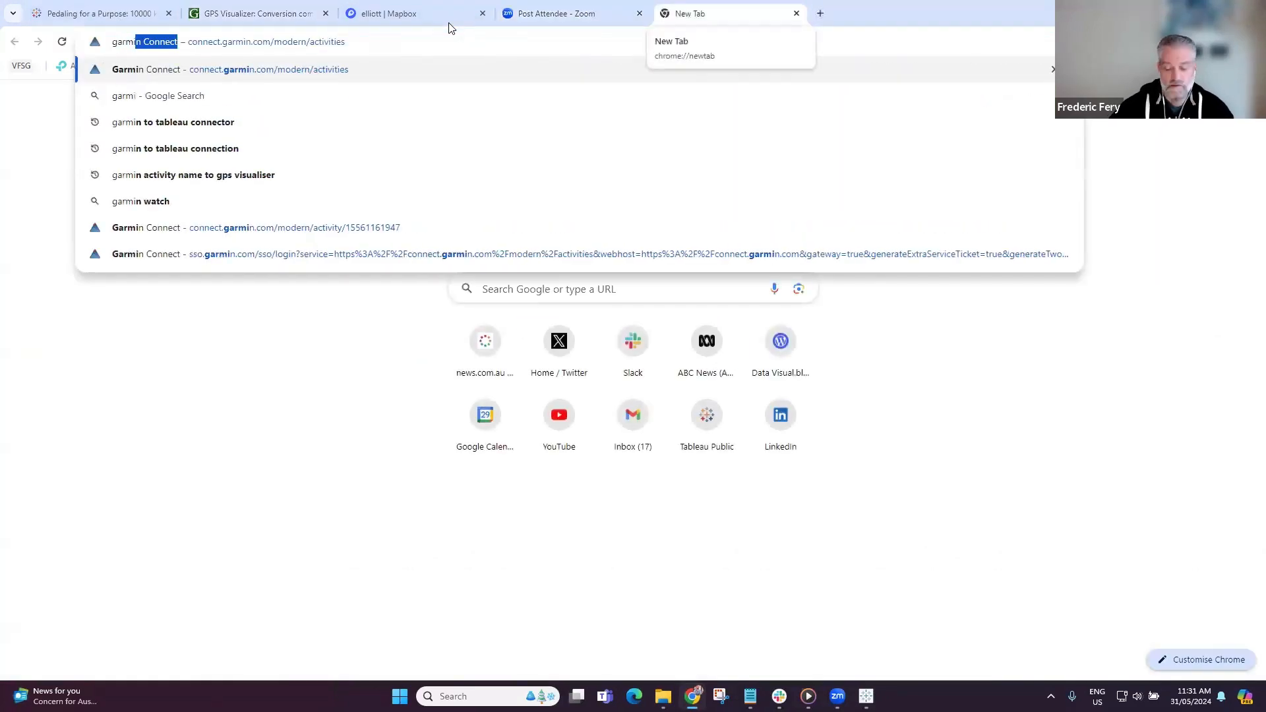
key(Return)
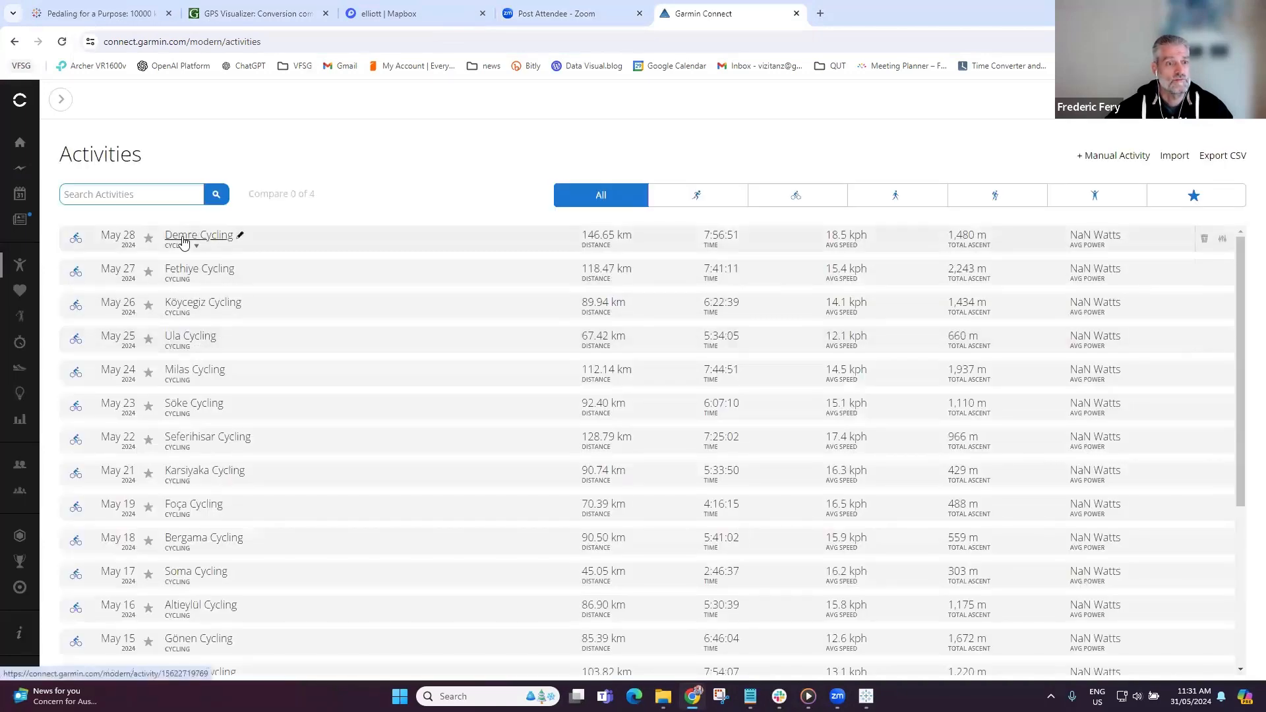
click(183, 238)
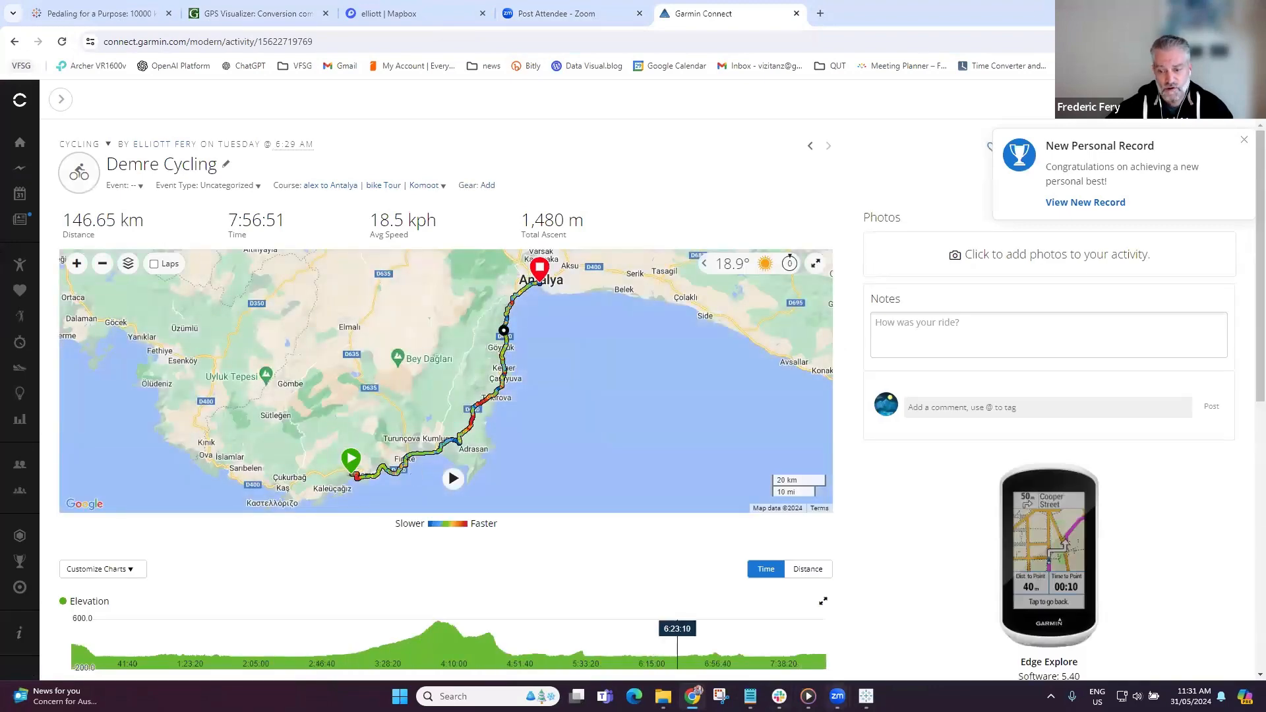
- Compare the Tableau route with the Garmin Connect map, highlighting the Demre and Fethiye rides through the colour legend
key(alt+Tab)
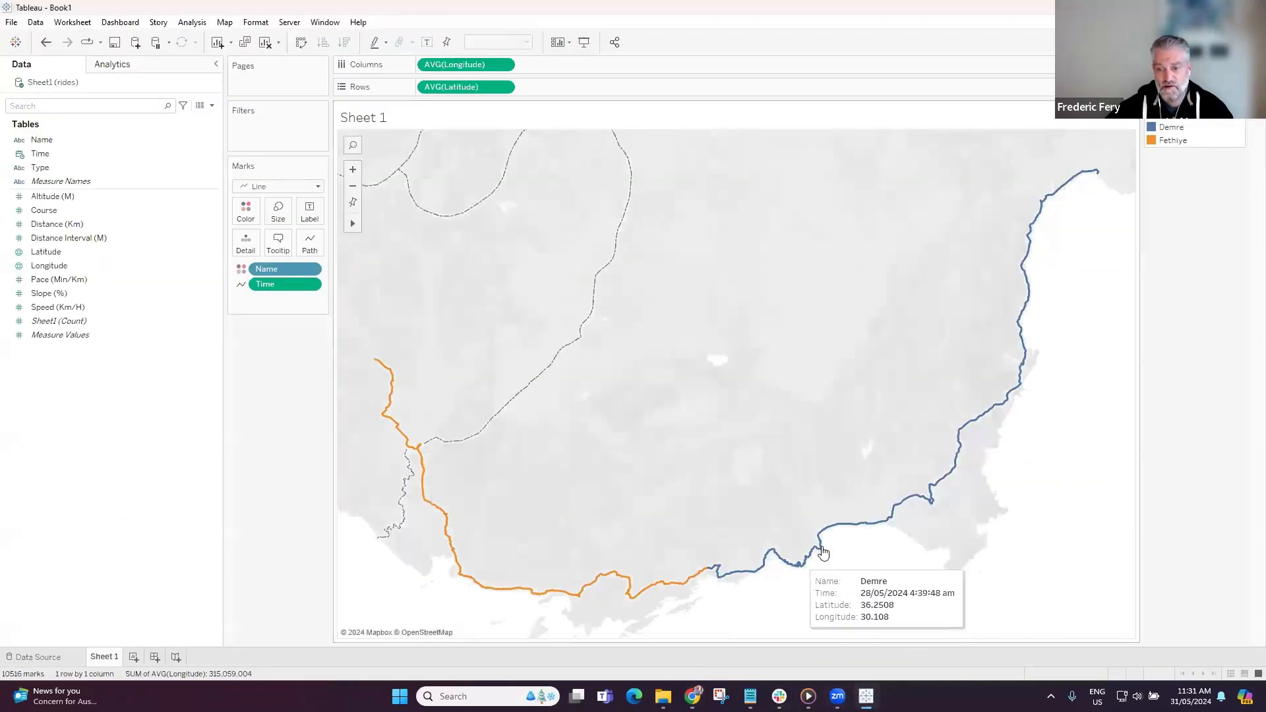
click(1171, 127)
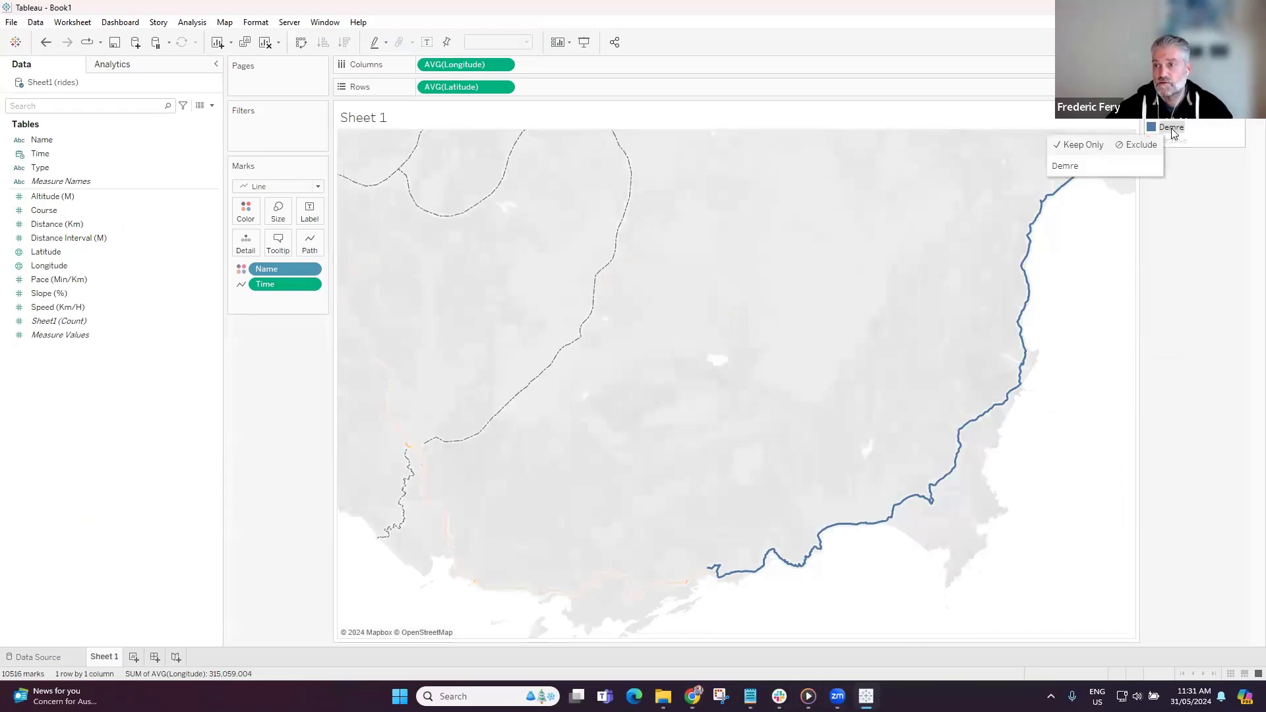
click(1207, 201)
click(1180, 139)
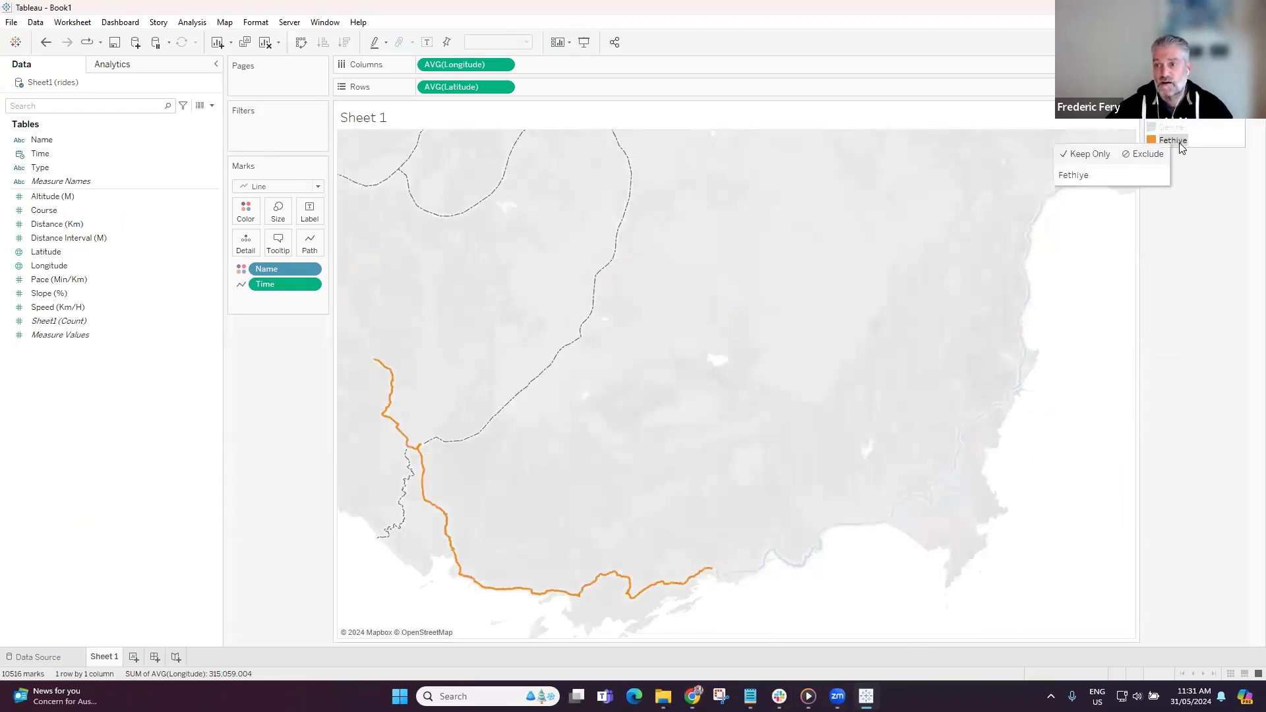
click(1153, 213)
click(693, 697)
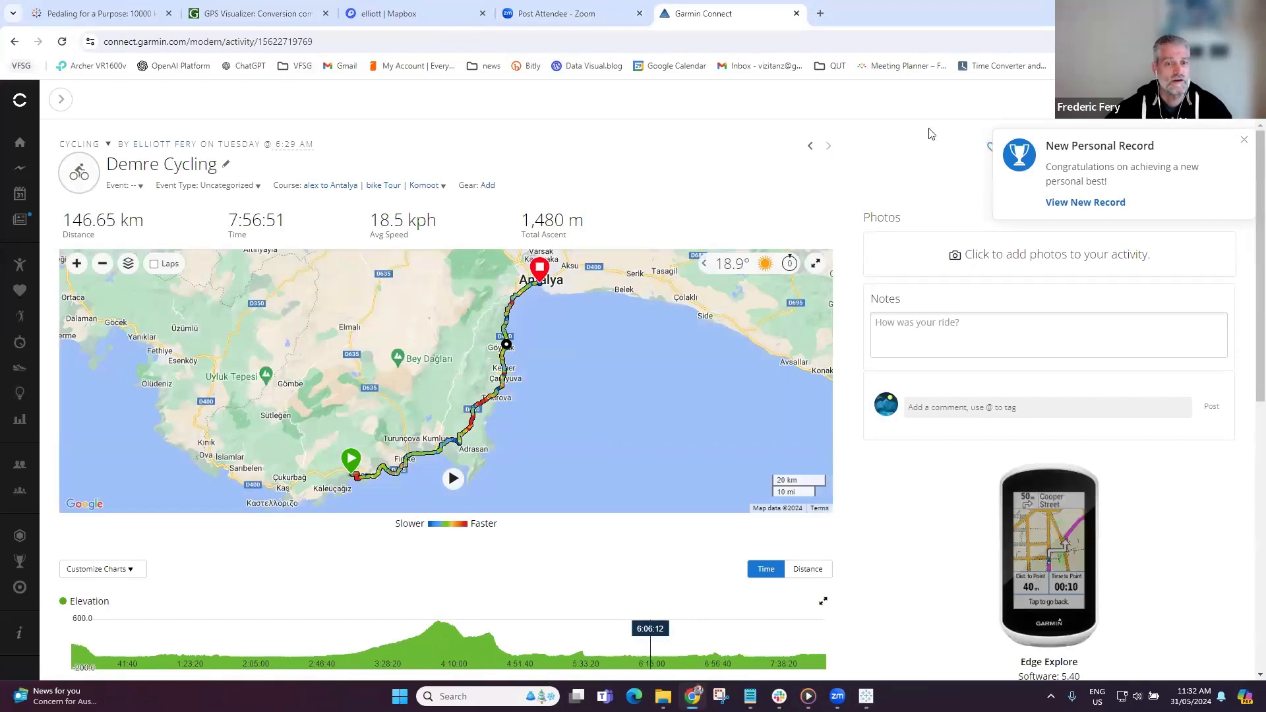
key(alt+Tab)
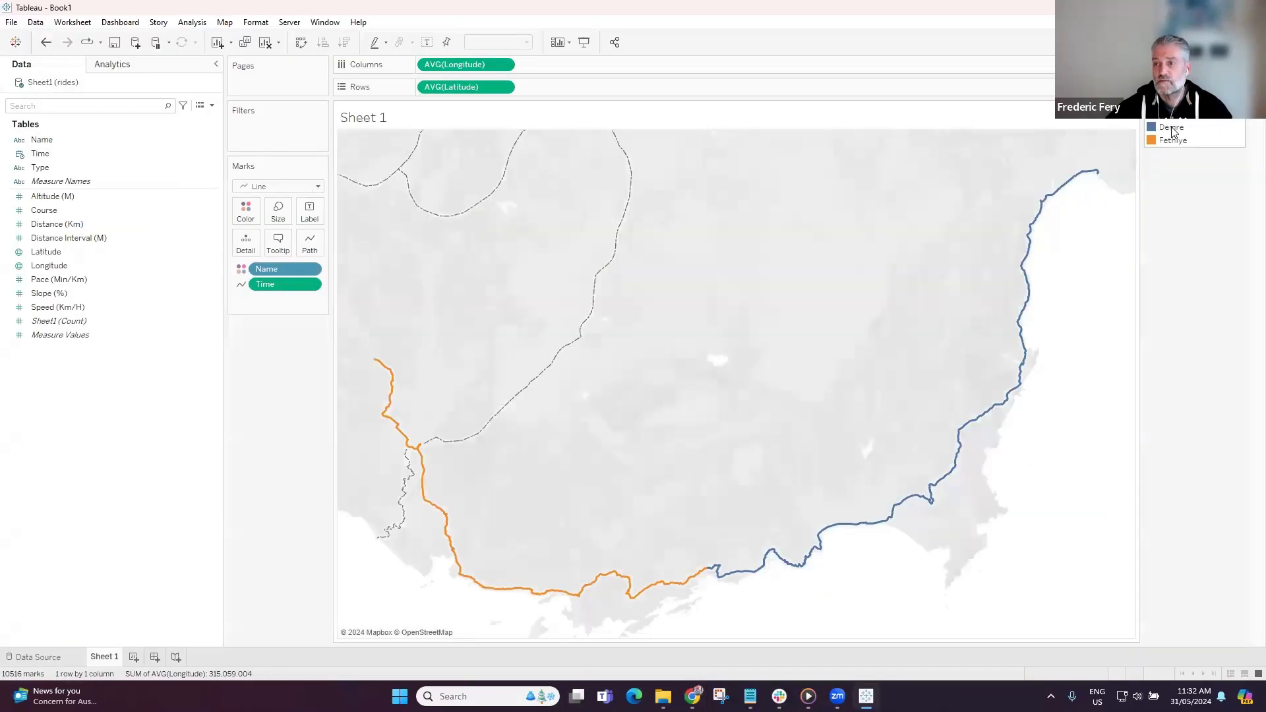
click(1173, 129)
click(1149, 277)
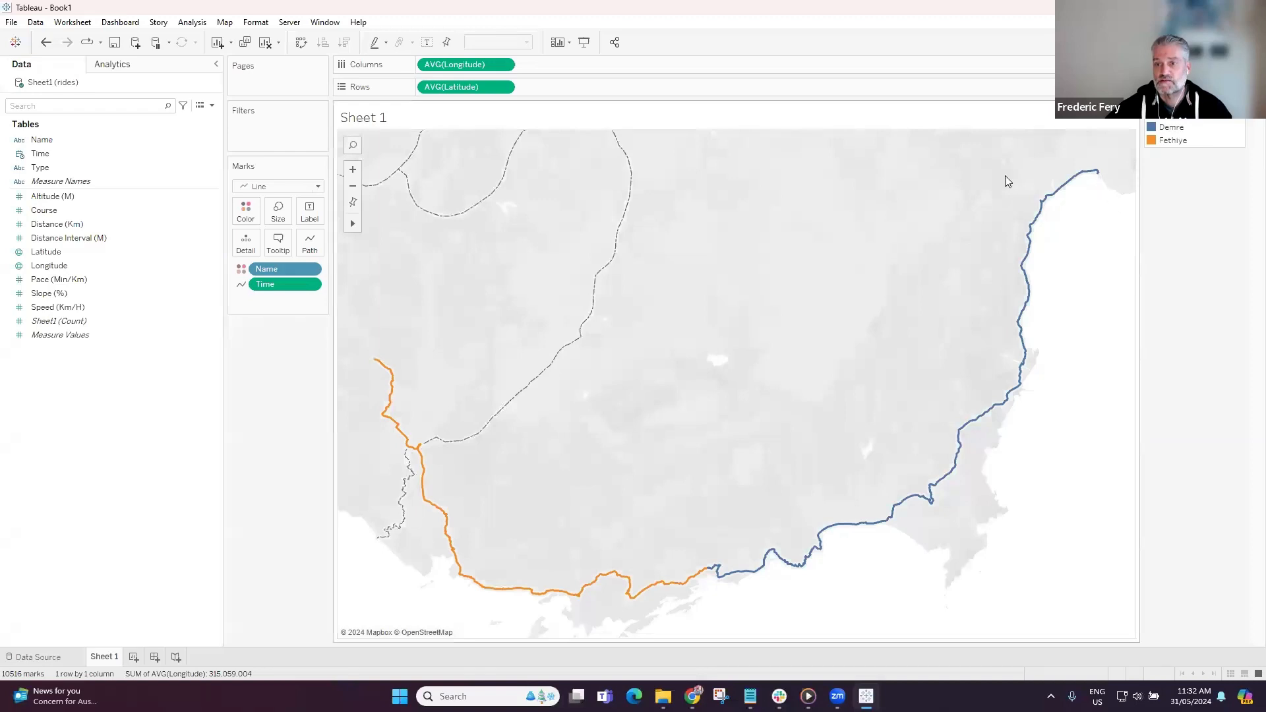
- View the route at a regional scale, reset the map view and inspect the start of the Fethiye ride
click(352, 187)
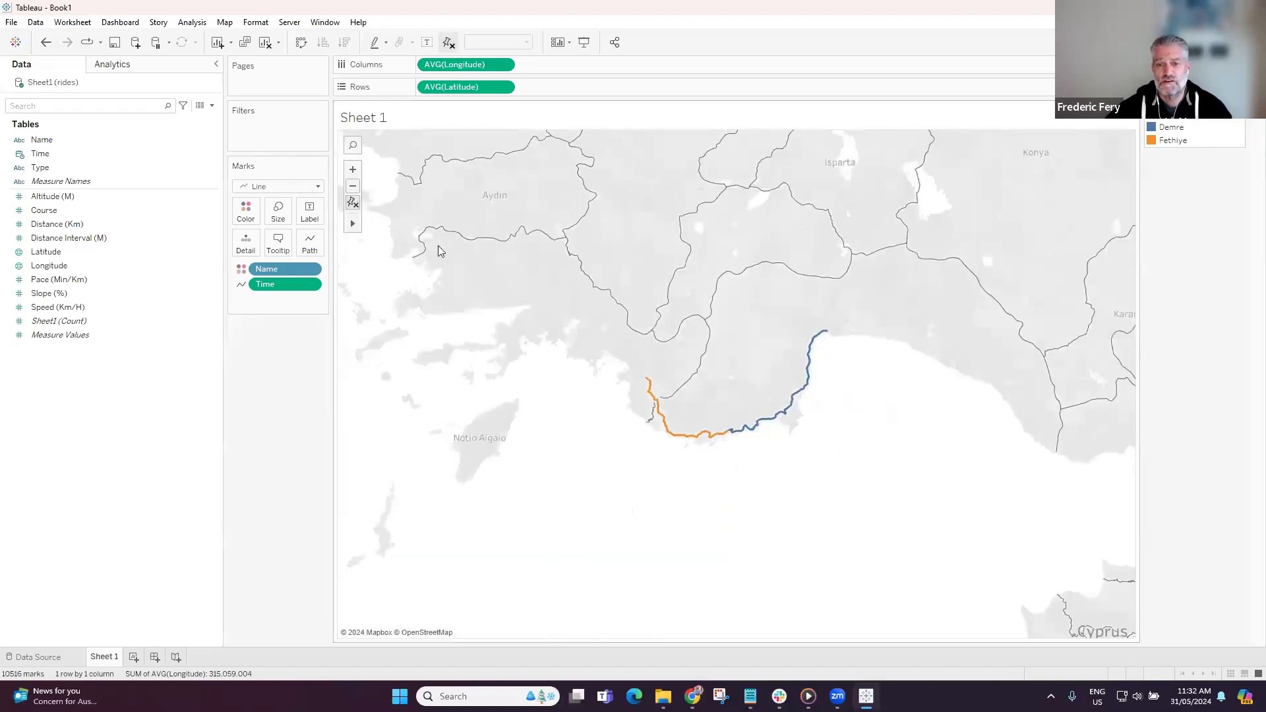
click(355, 188)
click(353, 187)
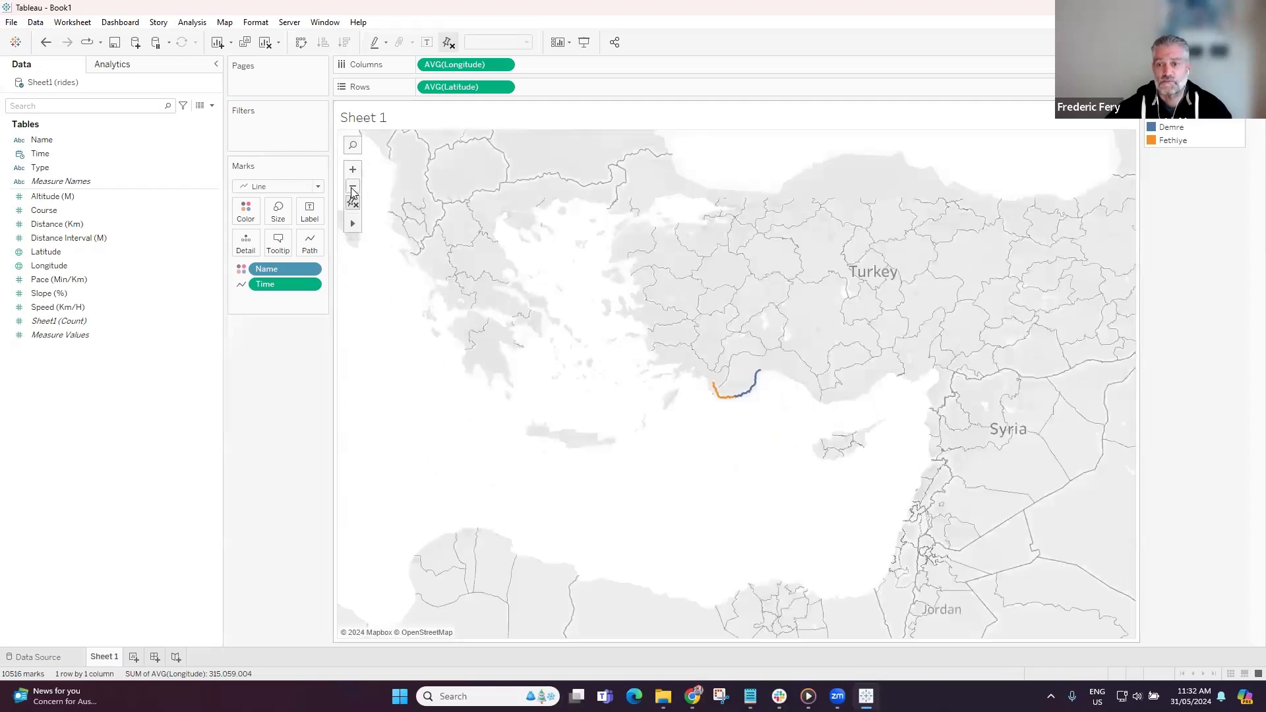
click(353, 187)
drag(406, 188, 560, 348)
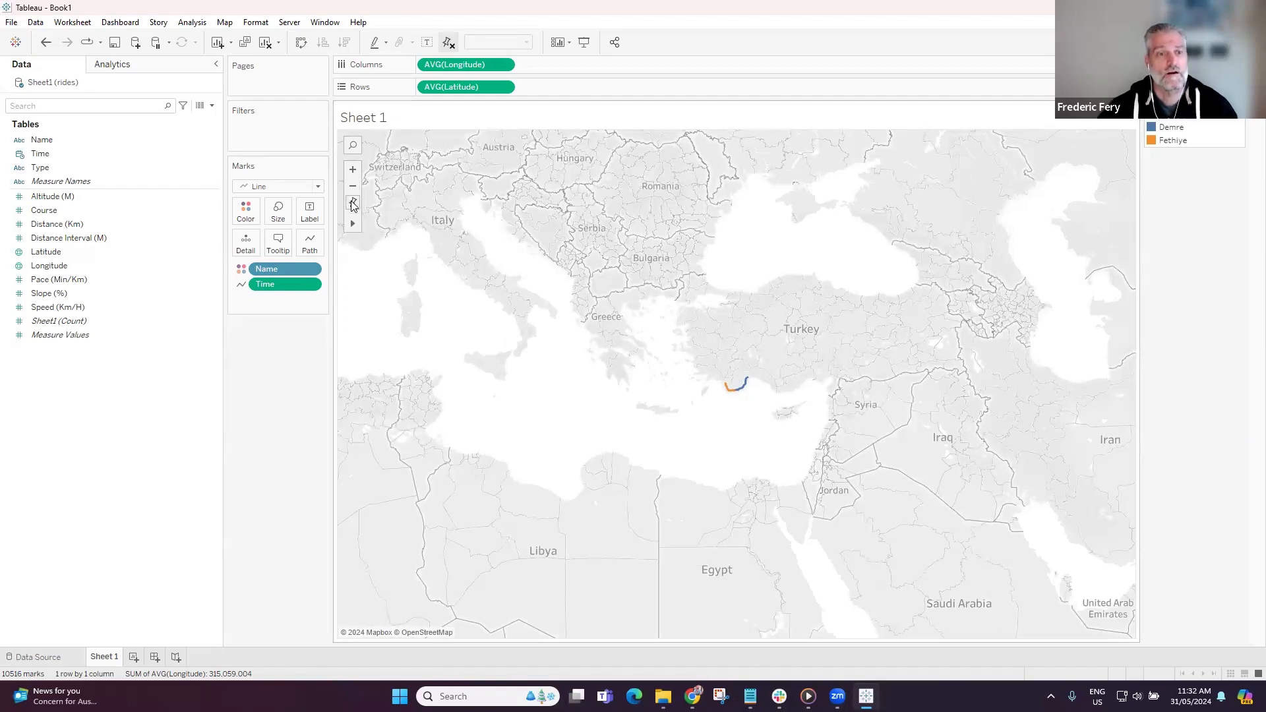
click(352, 204)
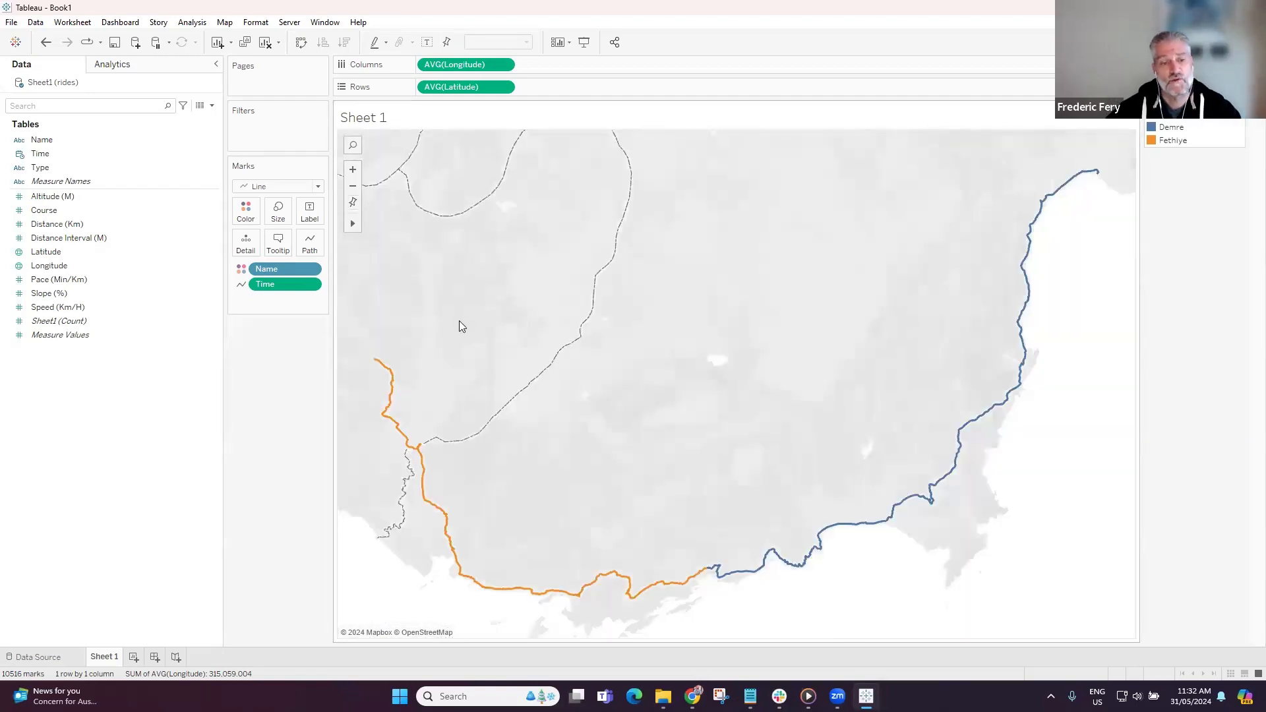
mouse_move(379, 368)
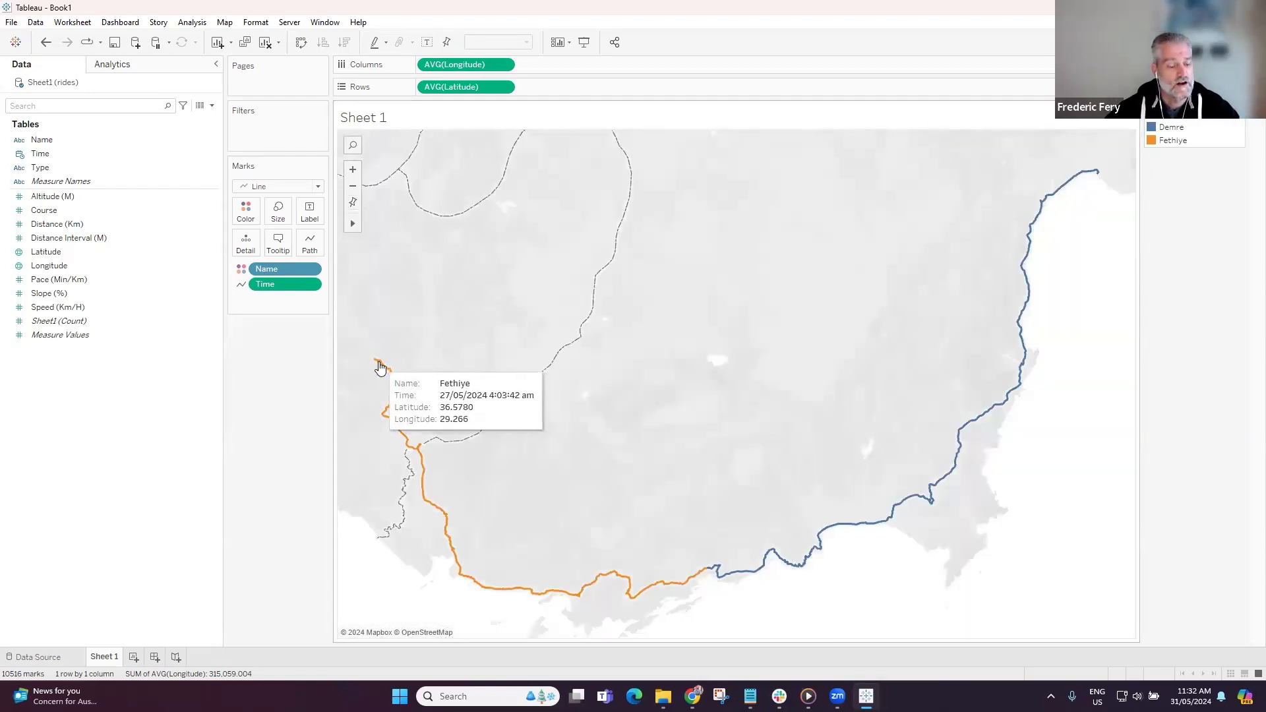
click(46, 153)
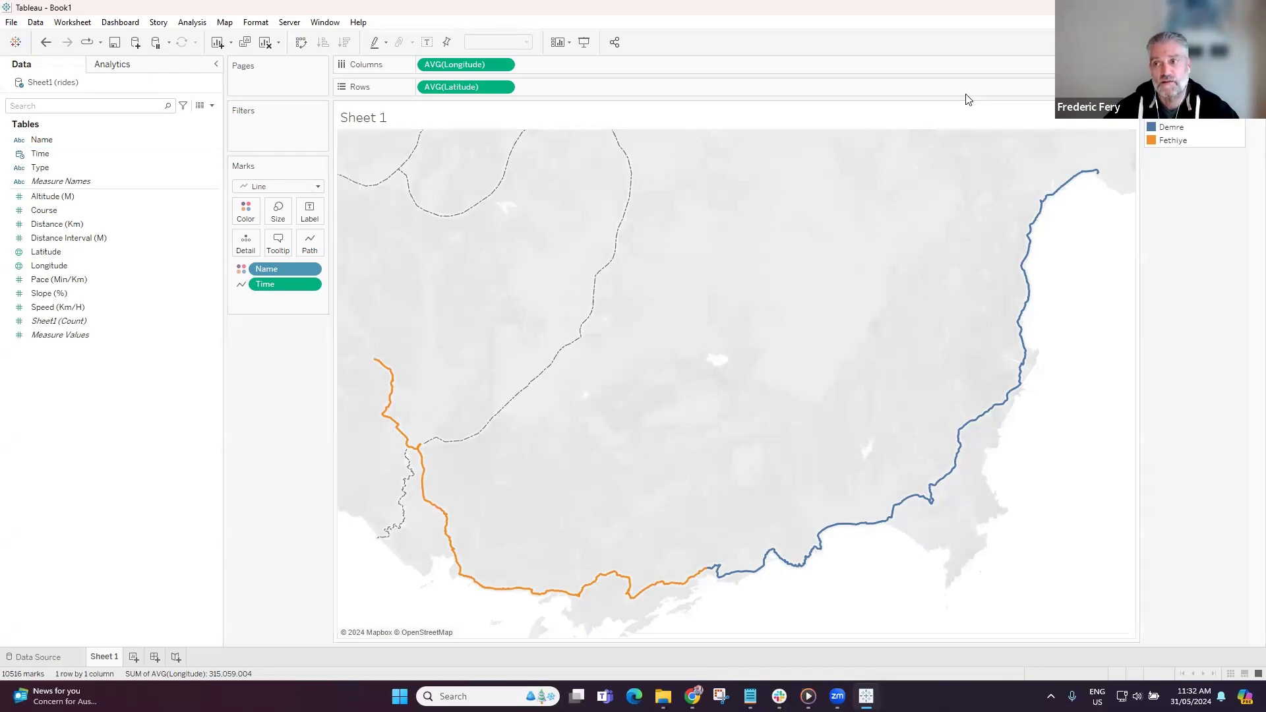
- Switch to the browser, check the GPS Visualizer conversion output and return to the route map in Tableau
click(1190, 8)
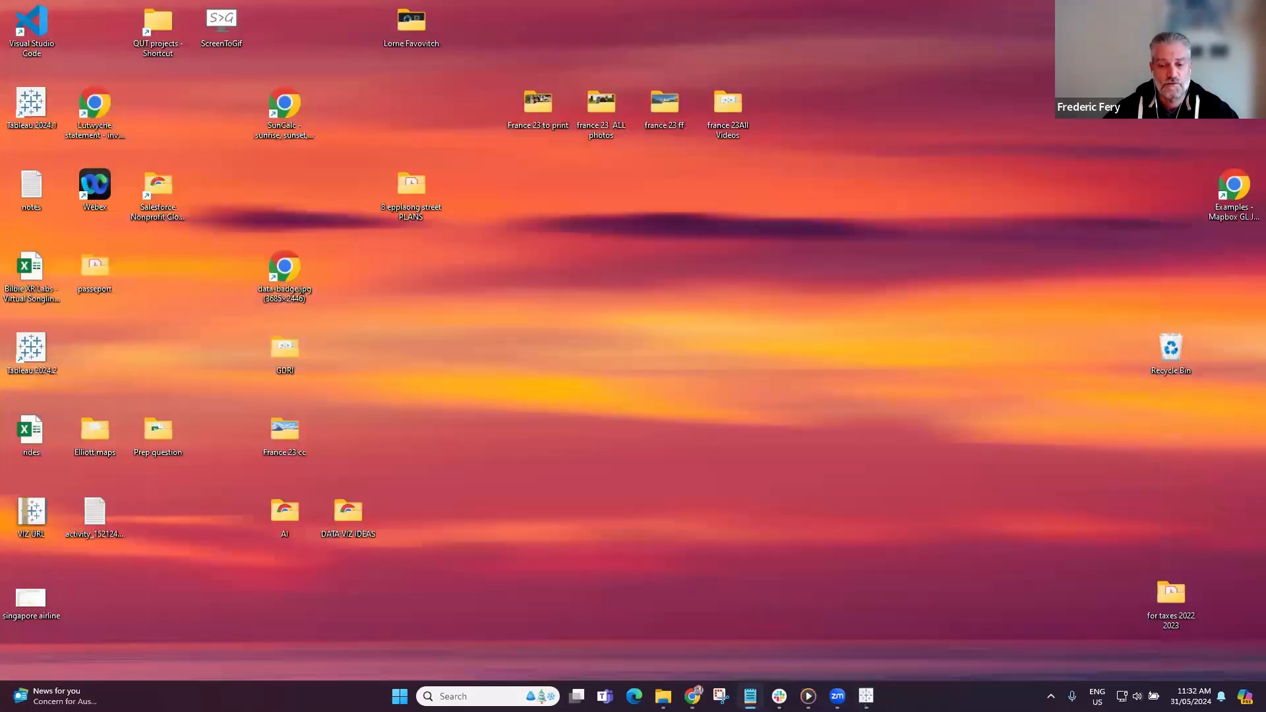
click(693, 697)
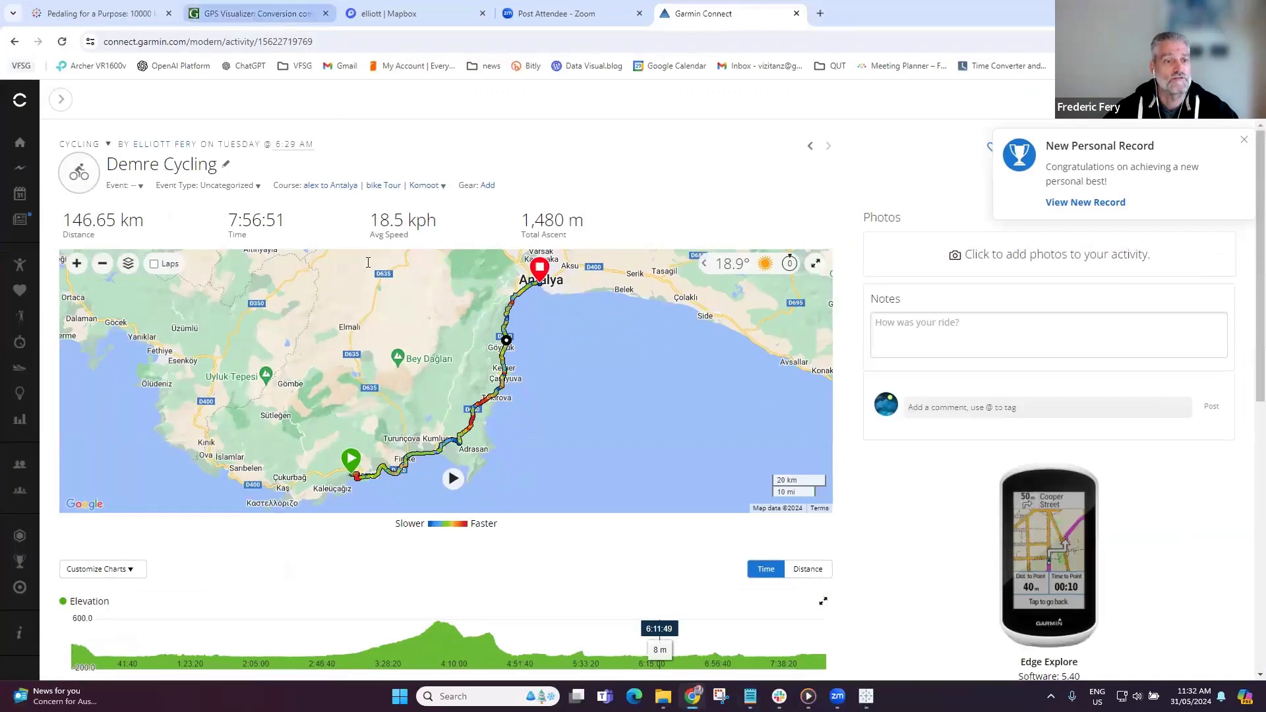
click(257, 13)
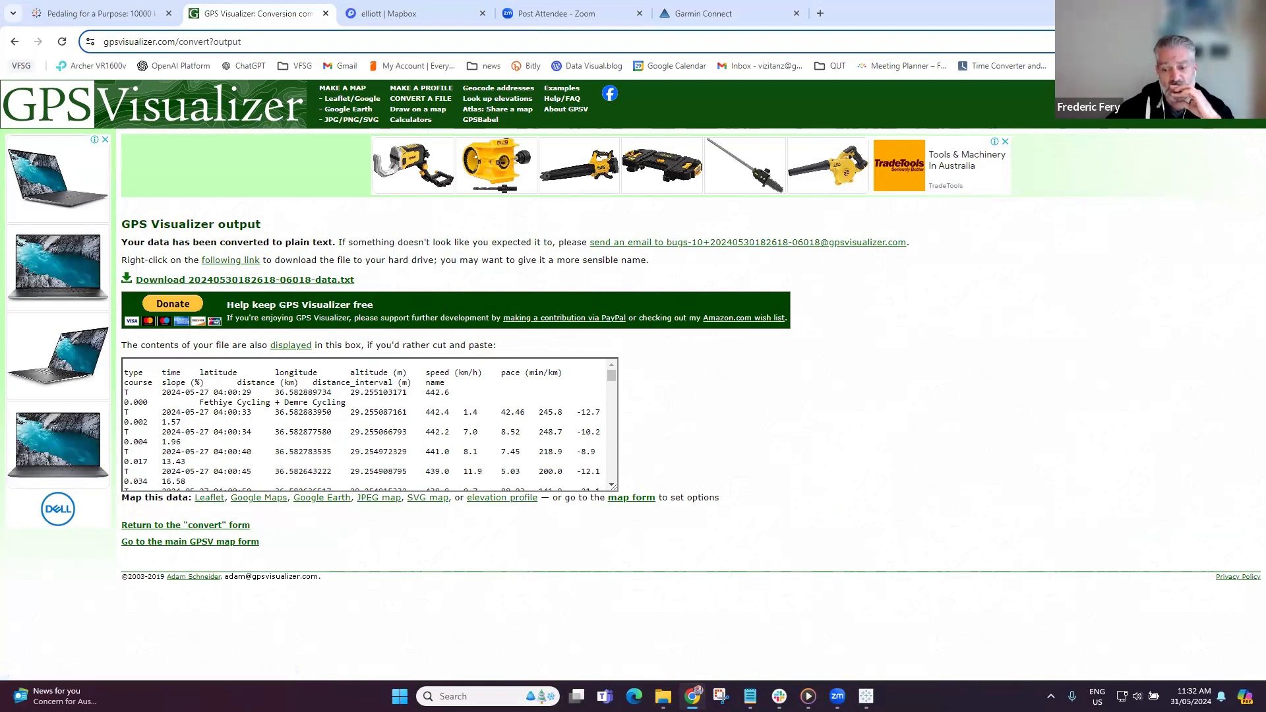
click(866, 696)
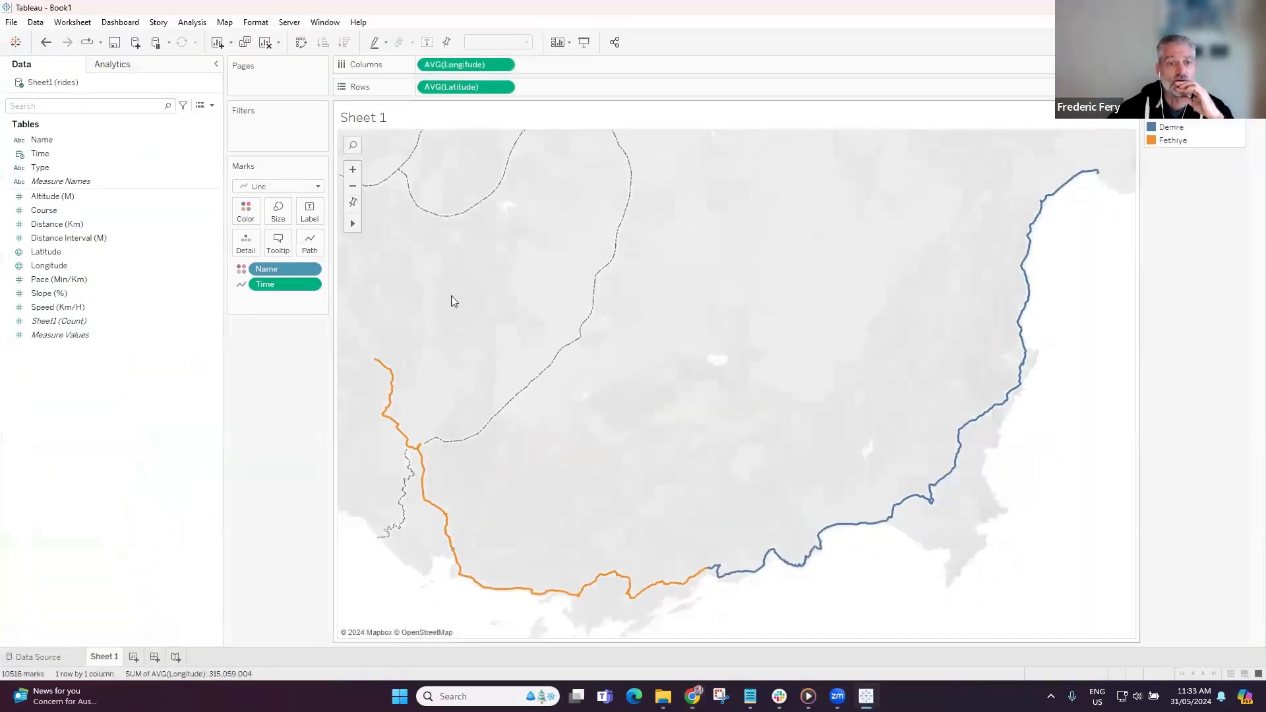
mouse_move(386, 371)
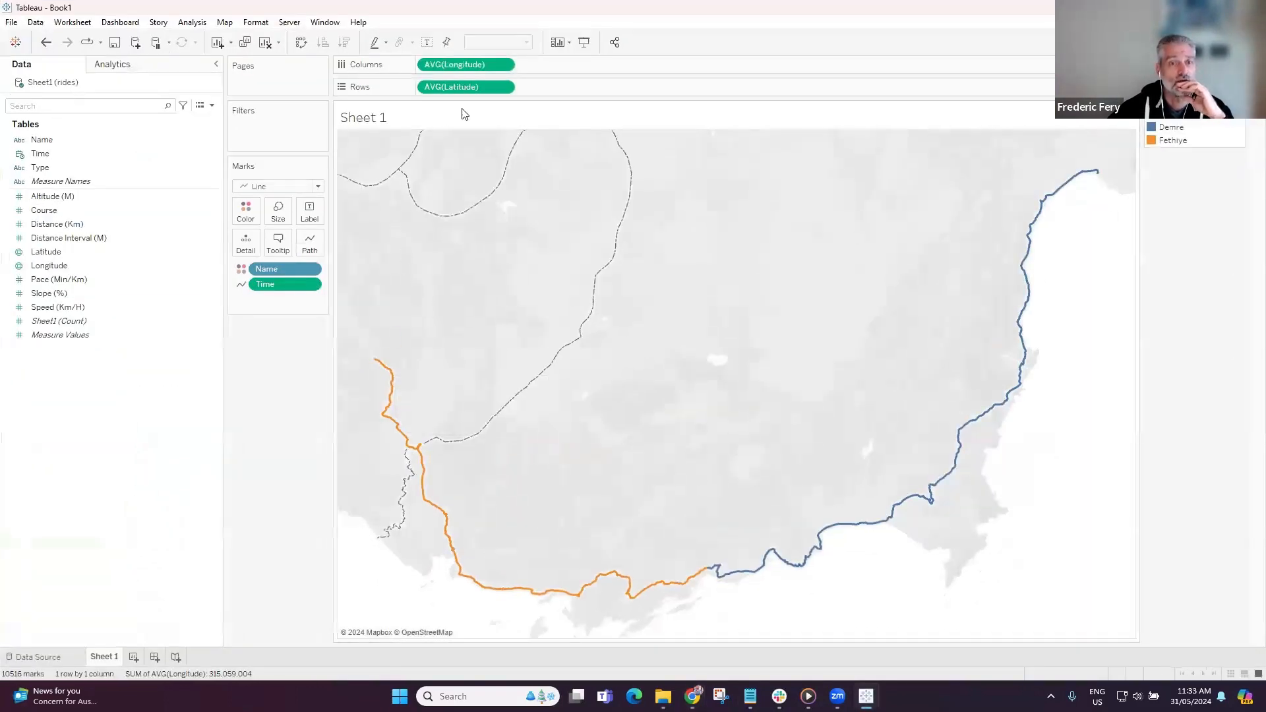
- Review the available mark types and the date options of the Time field that orders the route path
click(282, 189)
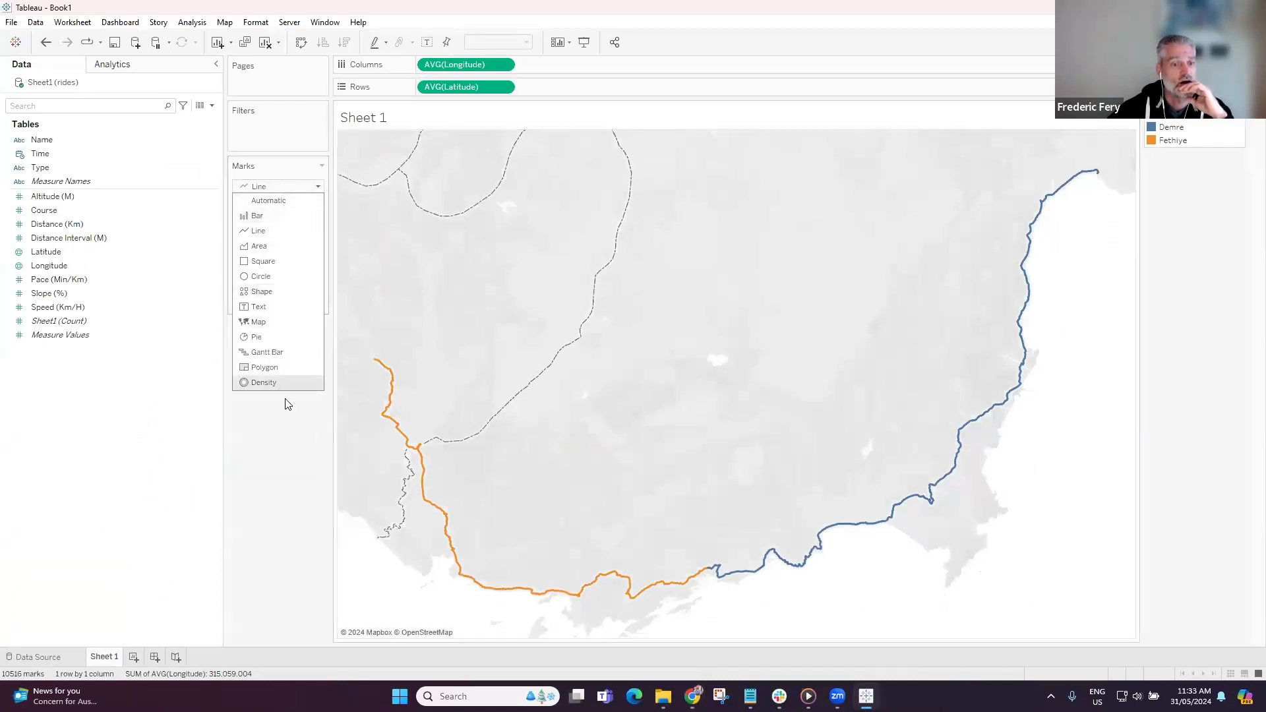
click(278, 437)
click(310, 284)
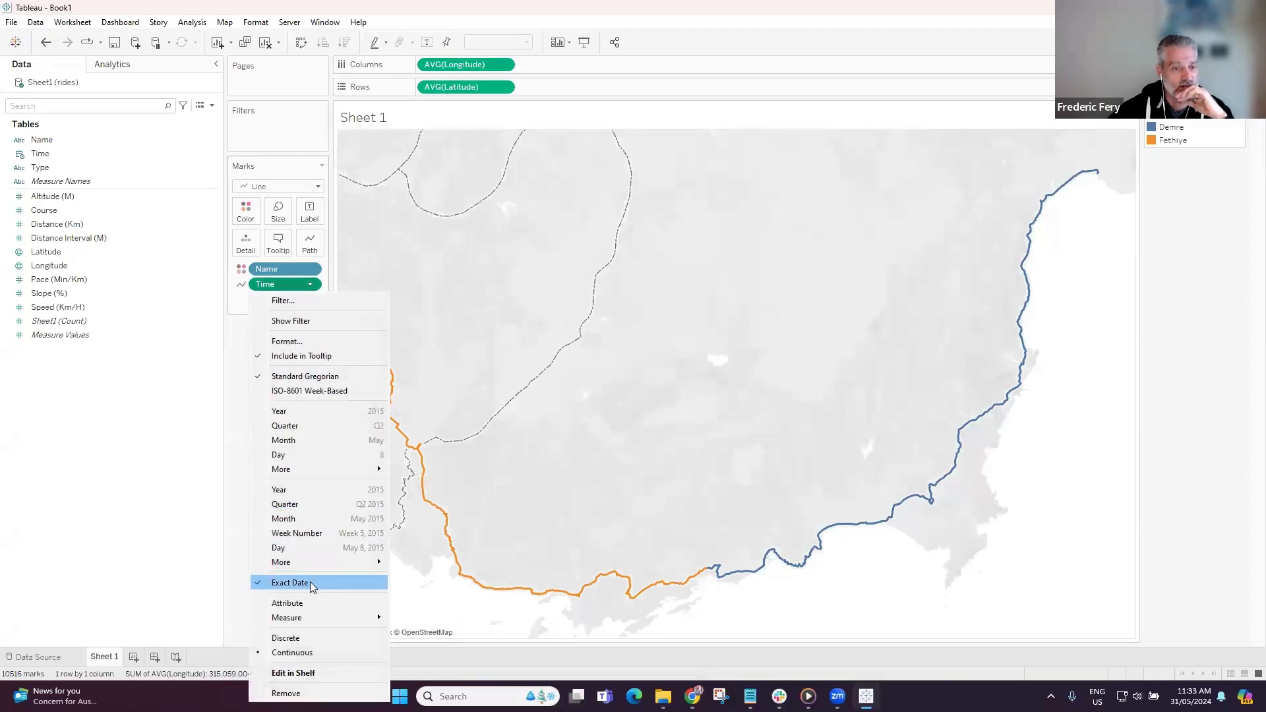
click(232, 404)
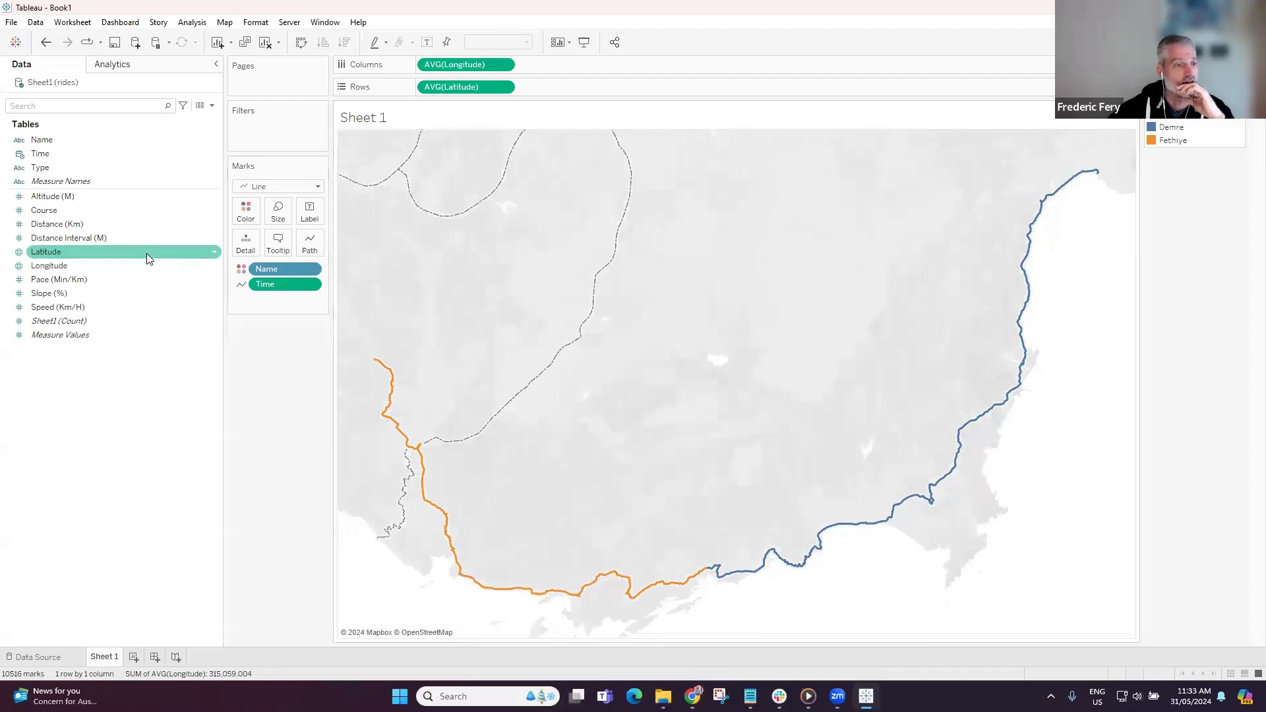
- Add Distance Interval (M) to the map tooltip and check it at points along the Demre ride
drag(53, 242, 278, 244)
mouse_move(877, 525)
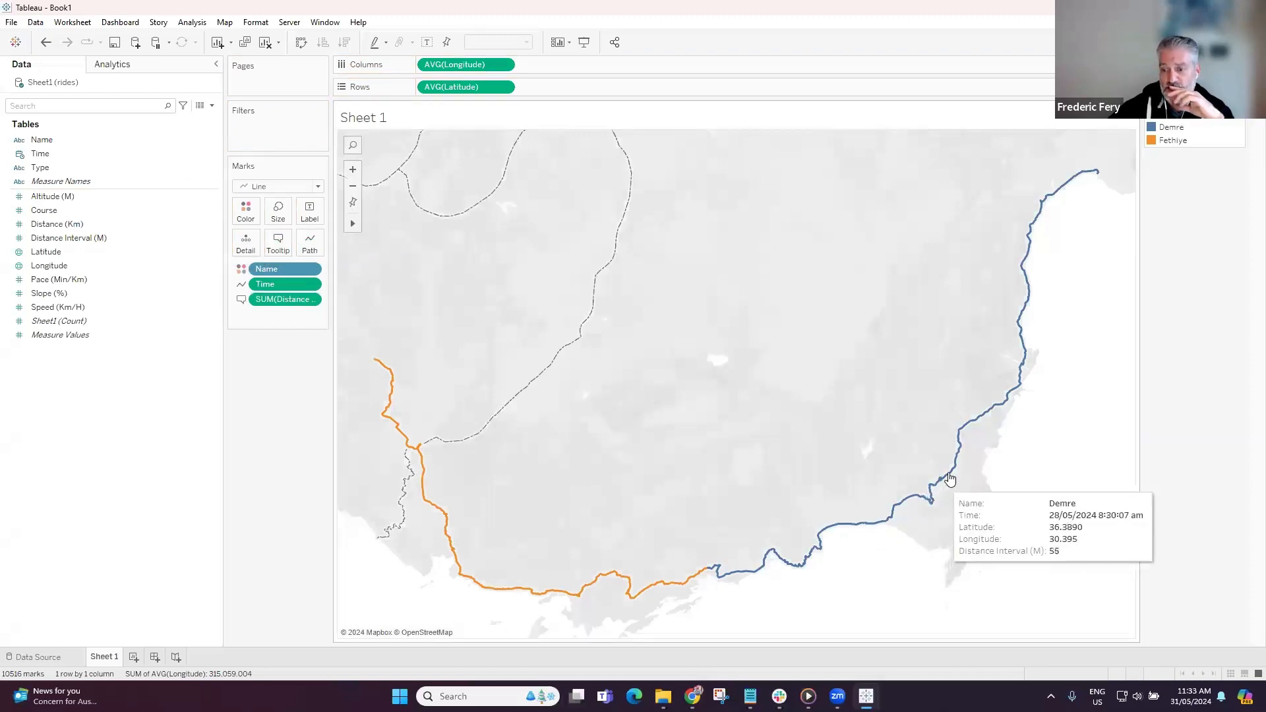
mouse_move(967, 437)
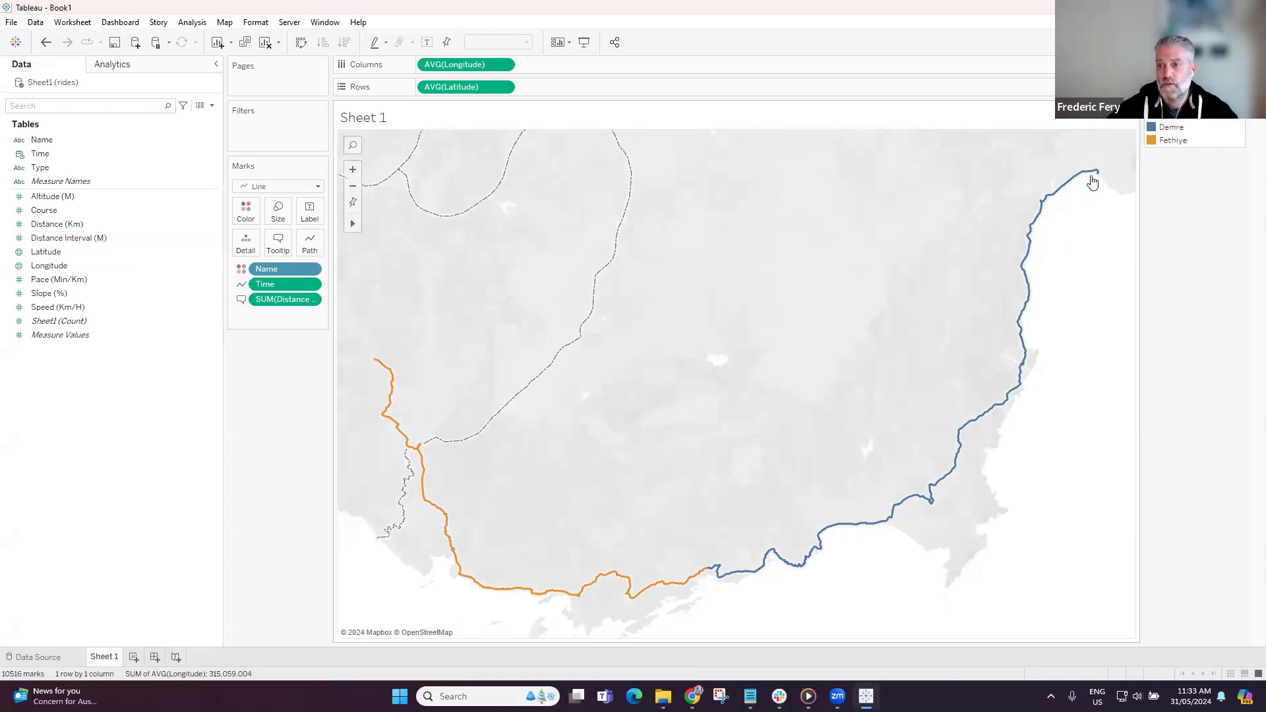
mouse_move(1093, 176)
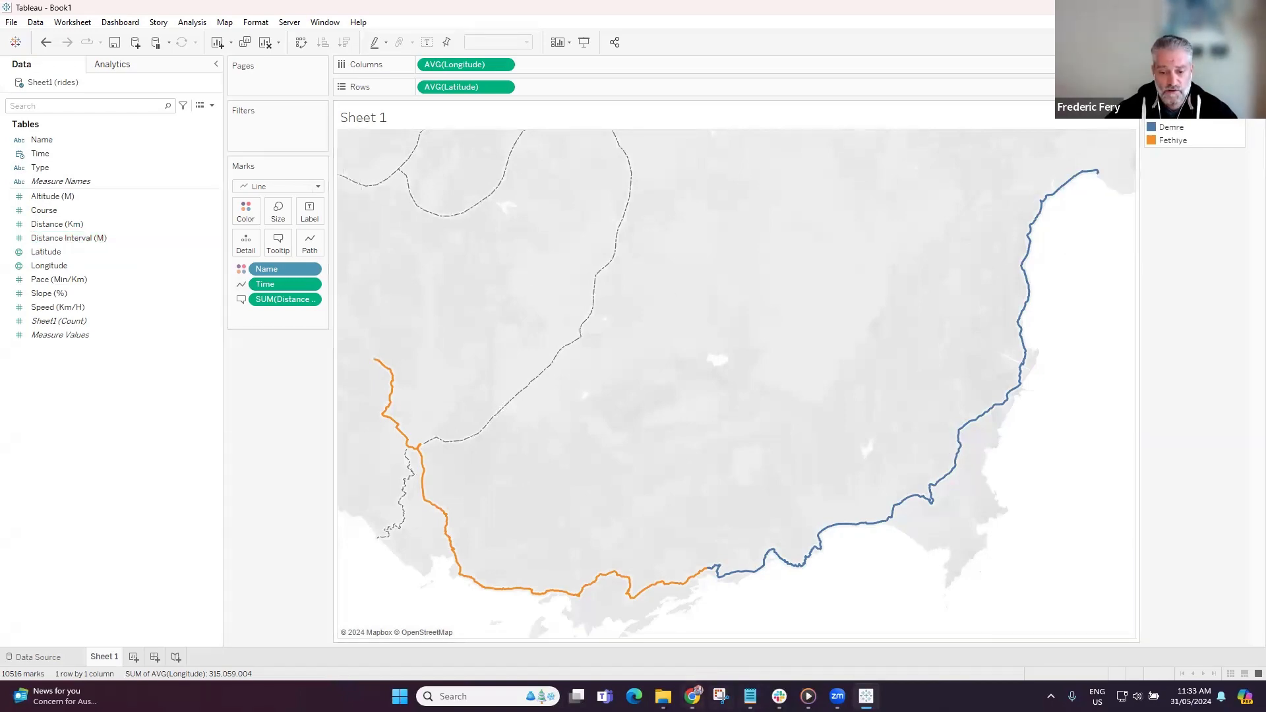
- Switch to the Pedaling for a Purpose dashboard in the browser, set its map style to Dark and inspect the route's end near Antalya
mouse_move(692, 697)
click(689, 626)
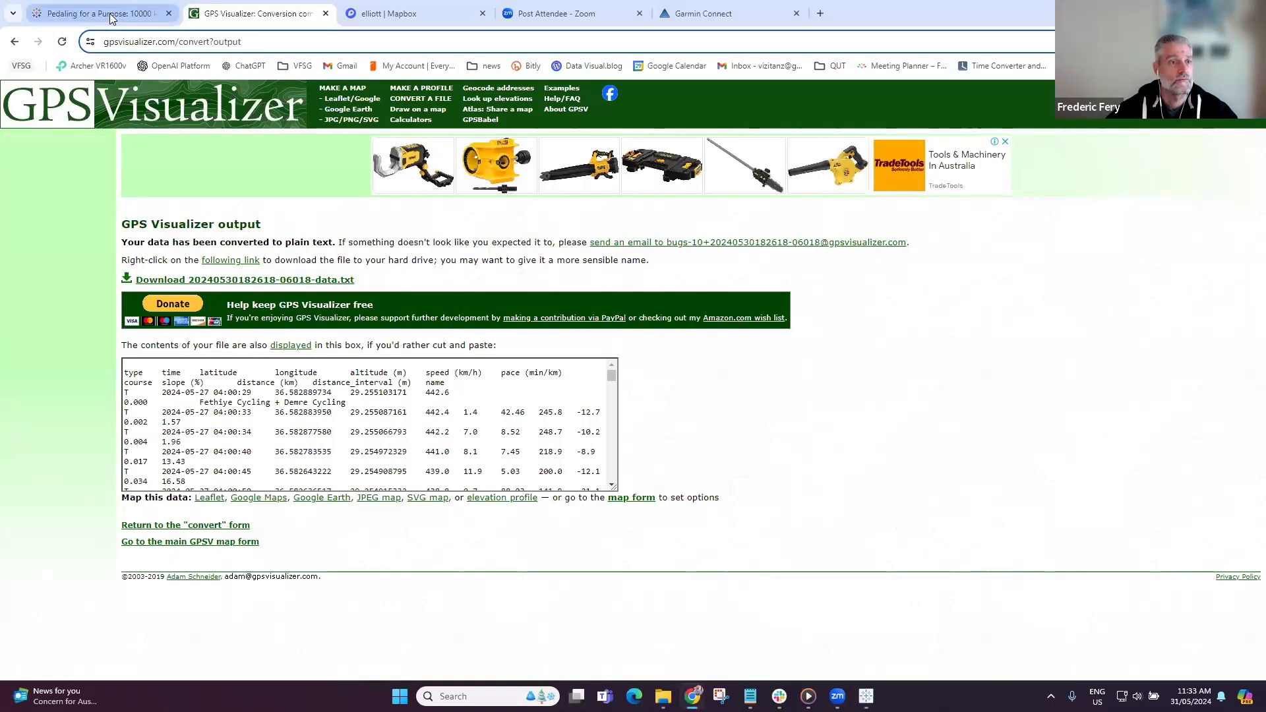
key(ctrl+shift+Tab)
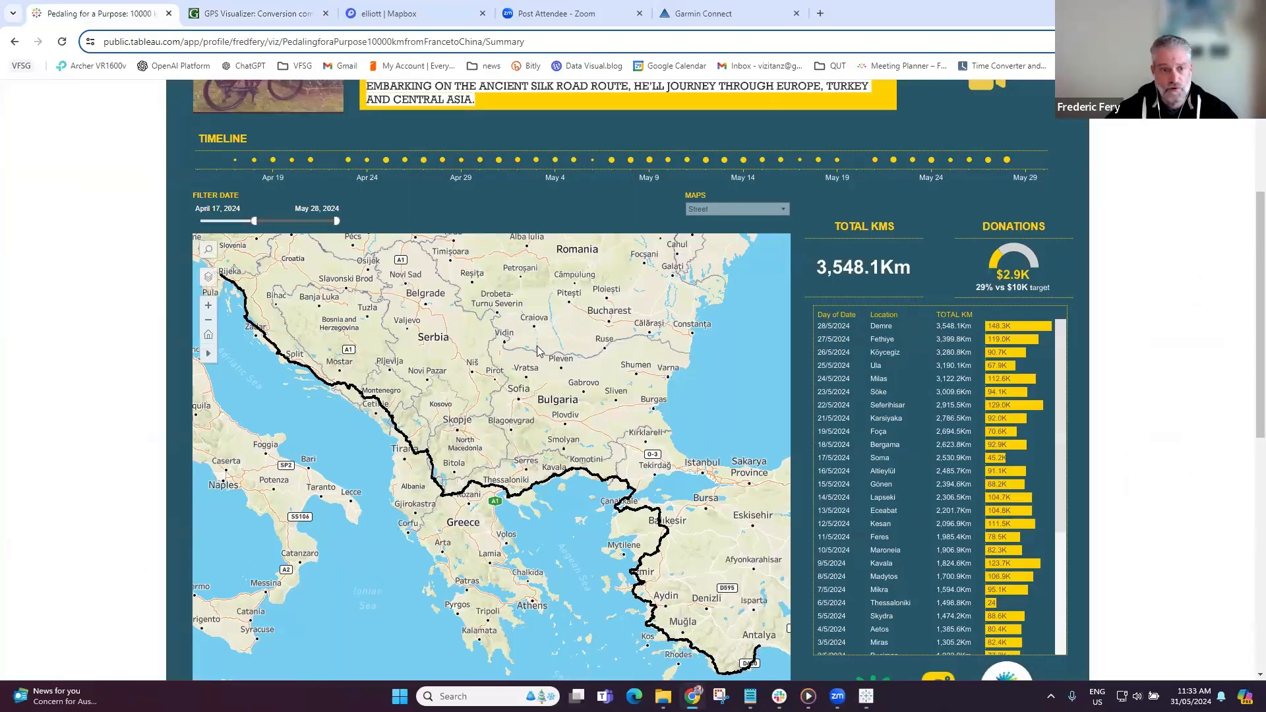
click(735, 209)
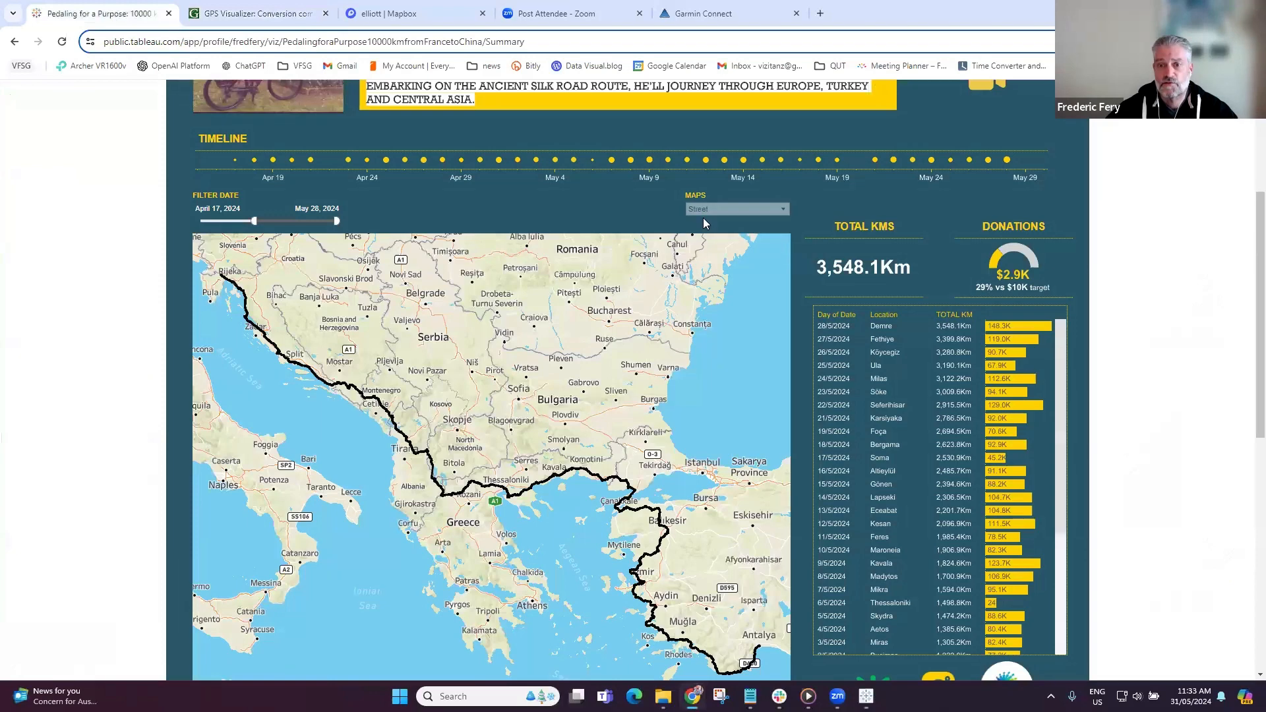
click(699, 231)
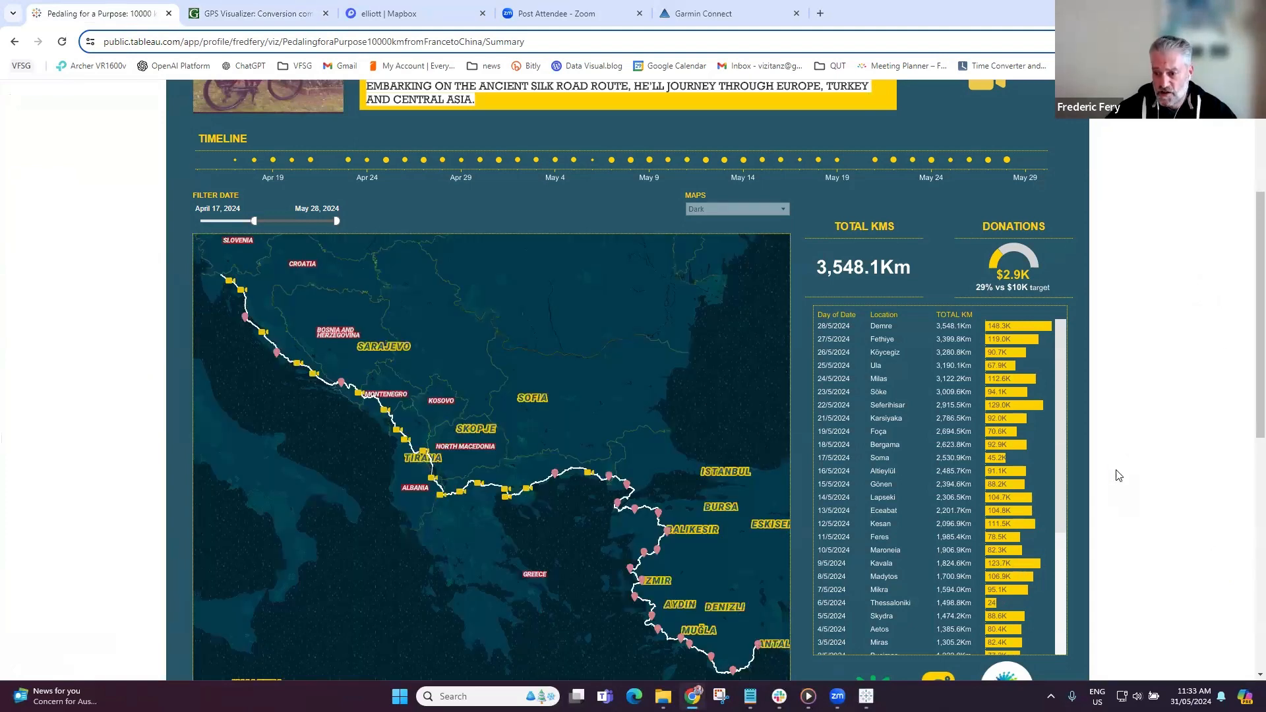
drag(1256, 327, 1256, 379)
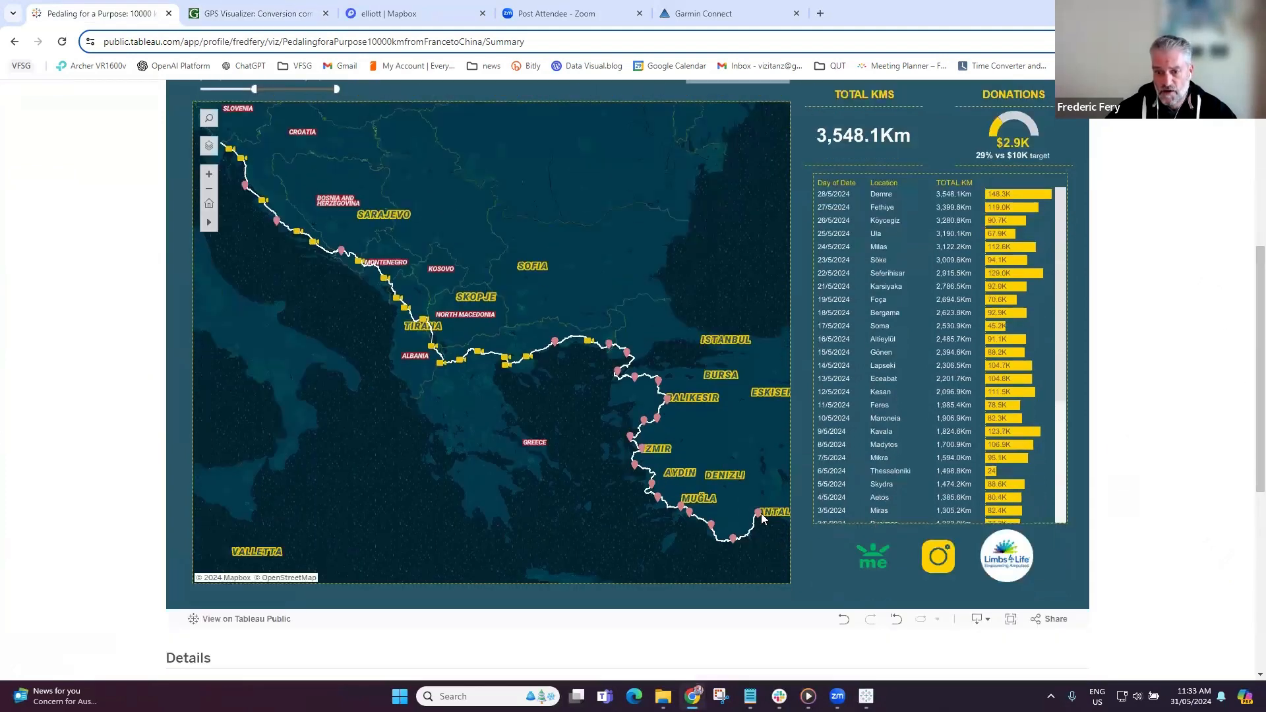
mouse_move(760, 516)
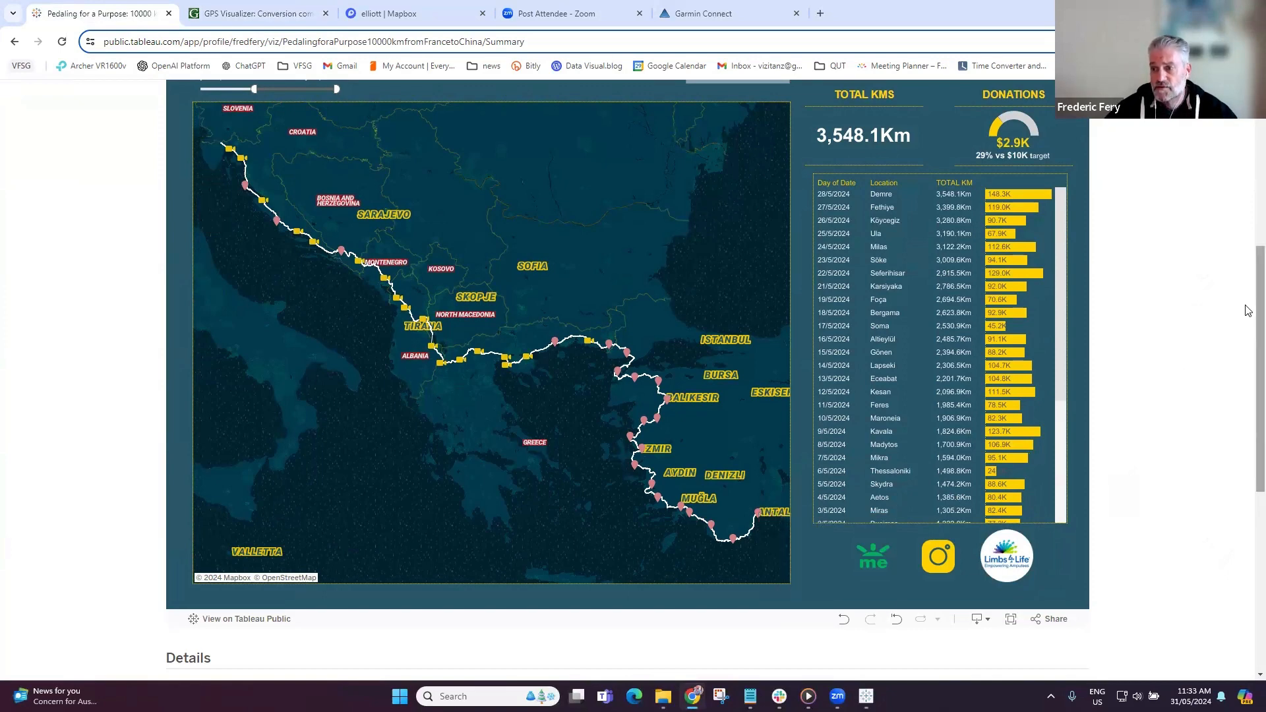
- Extend the dashboard's date filter to start on March 18, 2024 and look through the daily ride table and full route
drag(1253, 312, 1248, 241)
drag(254, 264, 197, 265)
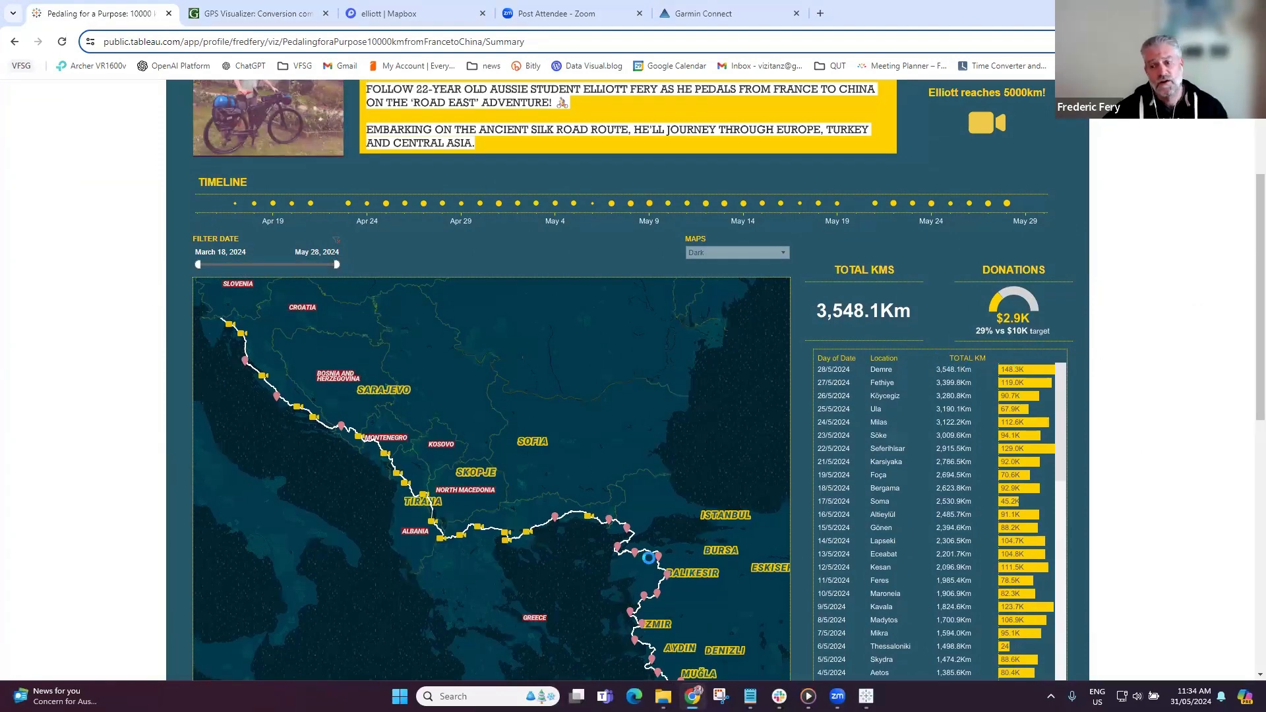
scroll(1244, 284, down, 2)
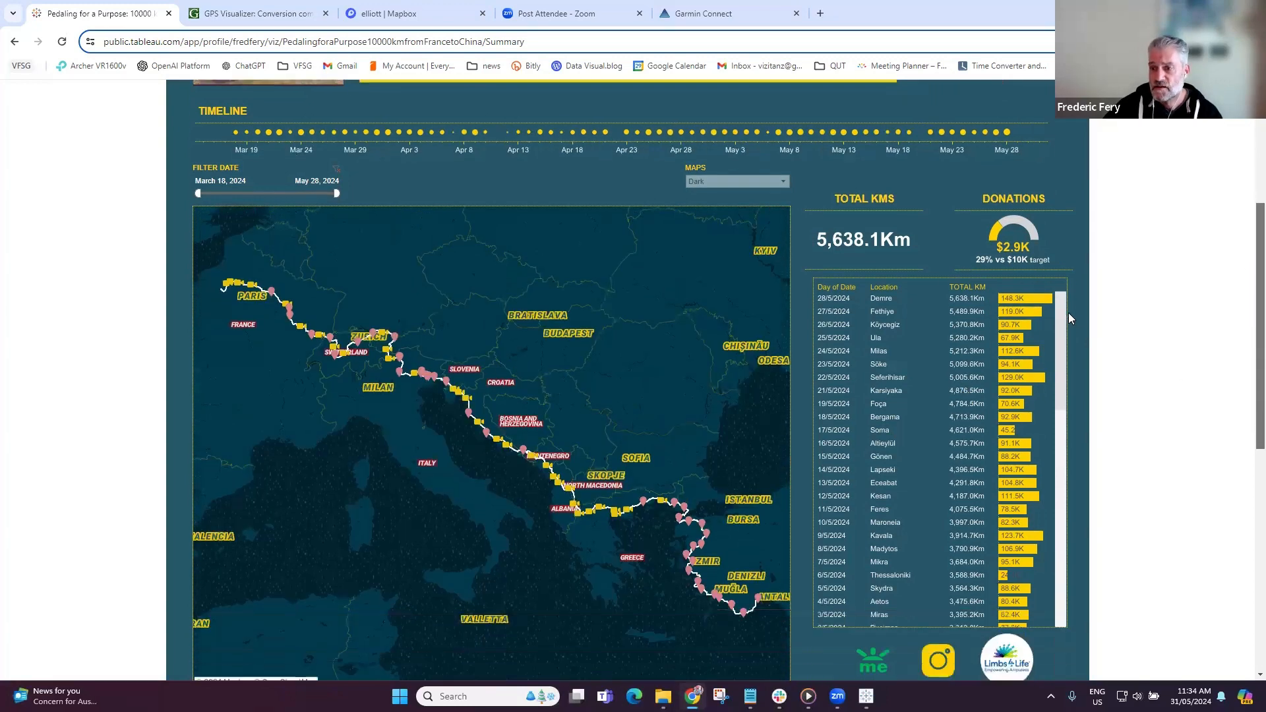
scroll(1059, 319, down, 3)
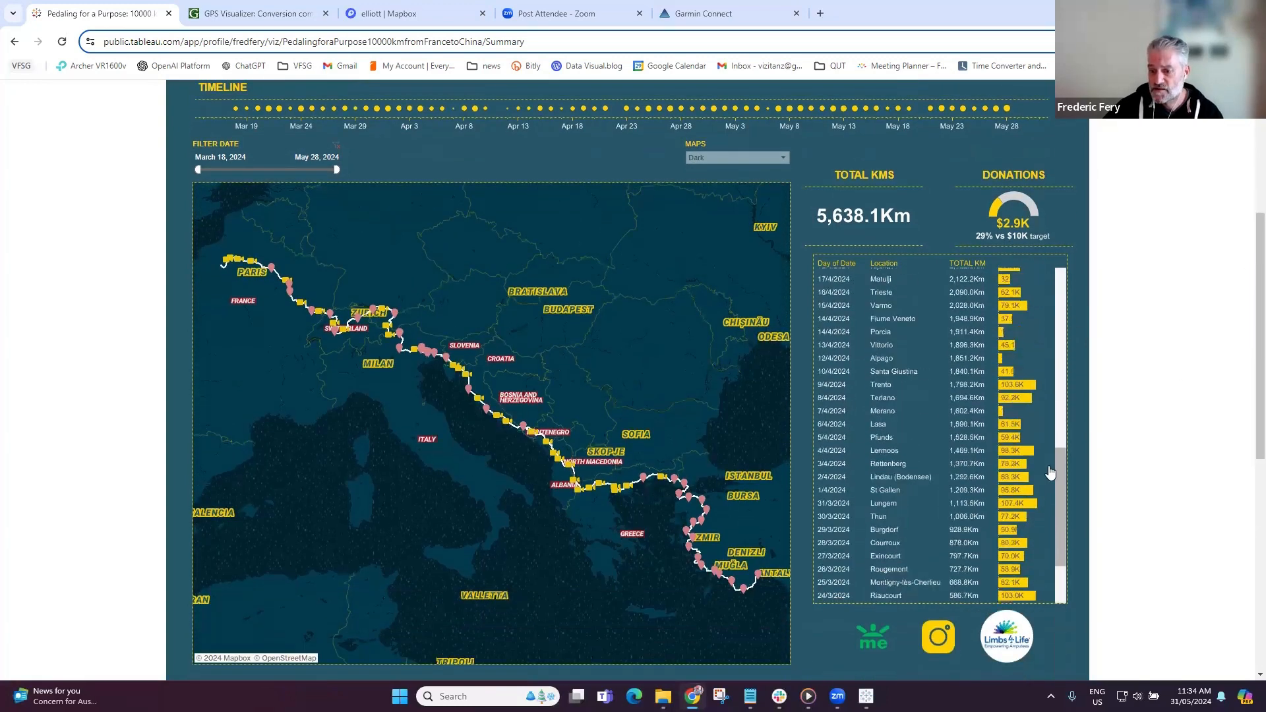
scroll(1066, 322, up, 3)
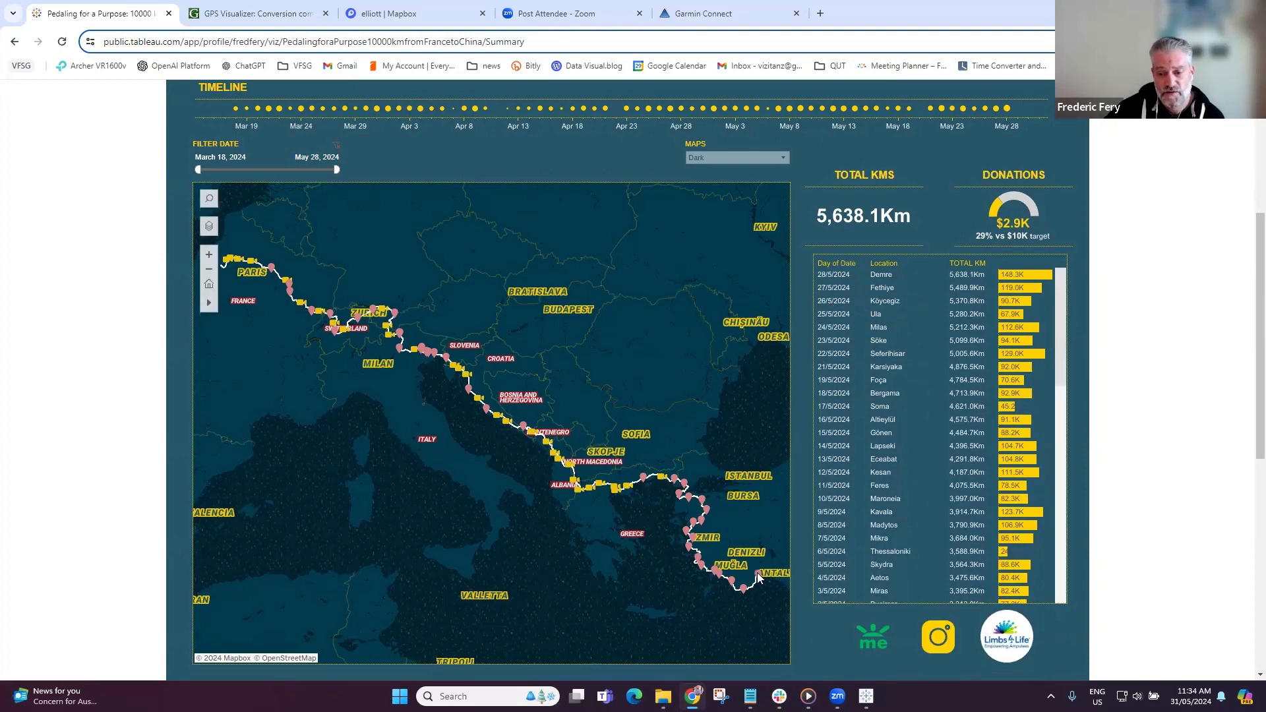
mouse_move(759, 577)
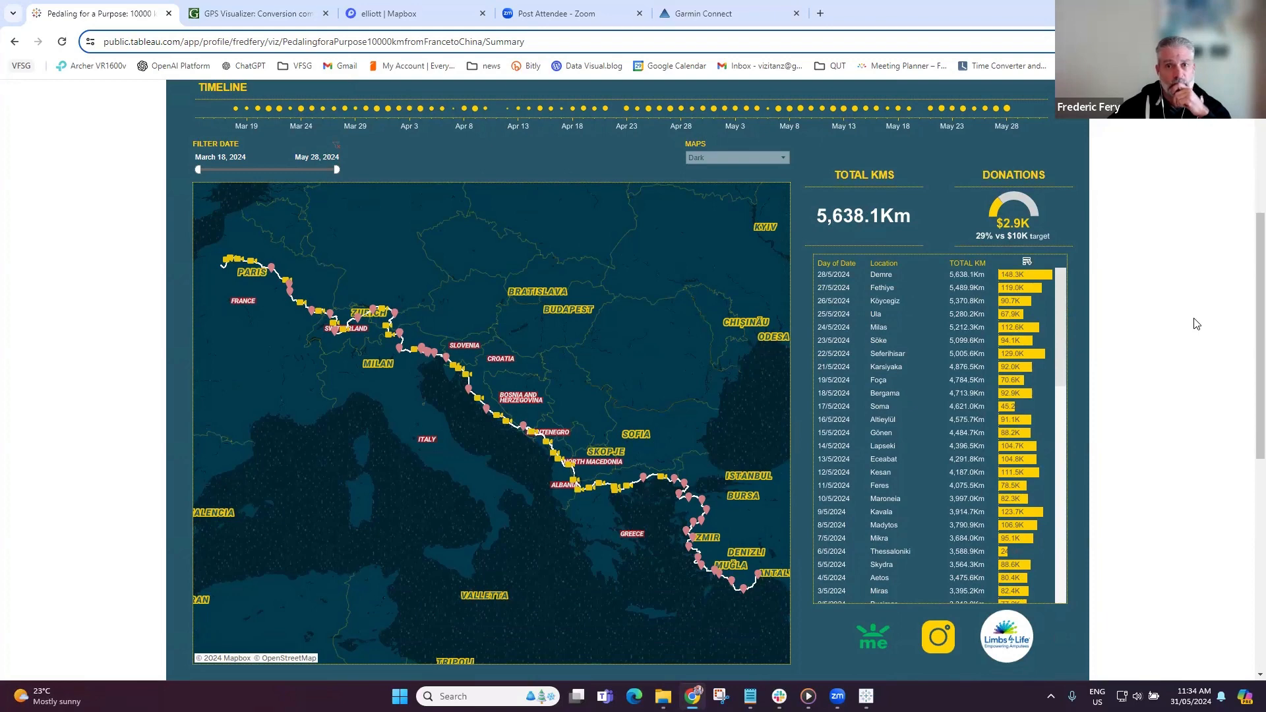
- Switch to Media Player, play the longest stage route animation from near its start and skip ahead to about 22 seconds
mouse_move(808, 696)
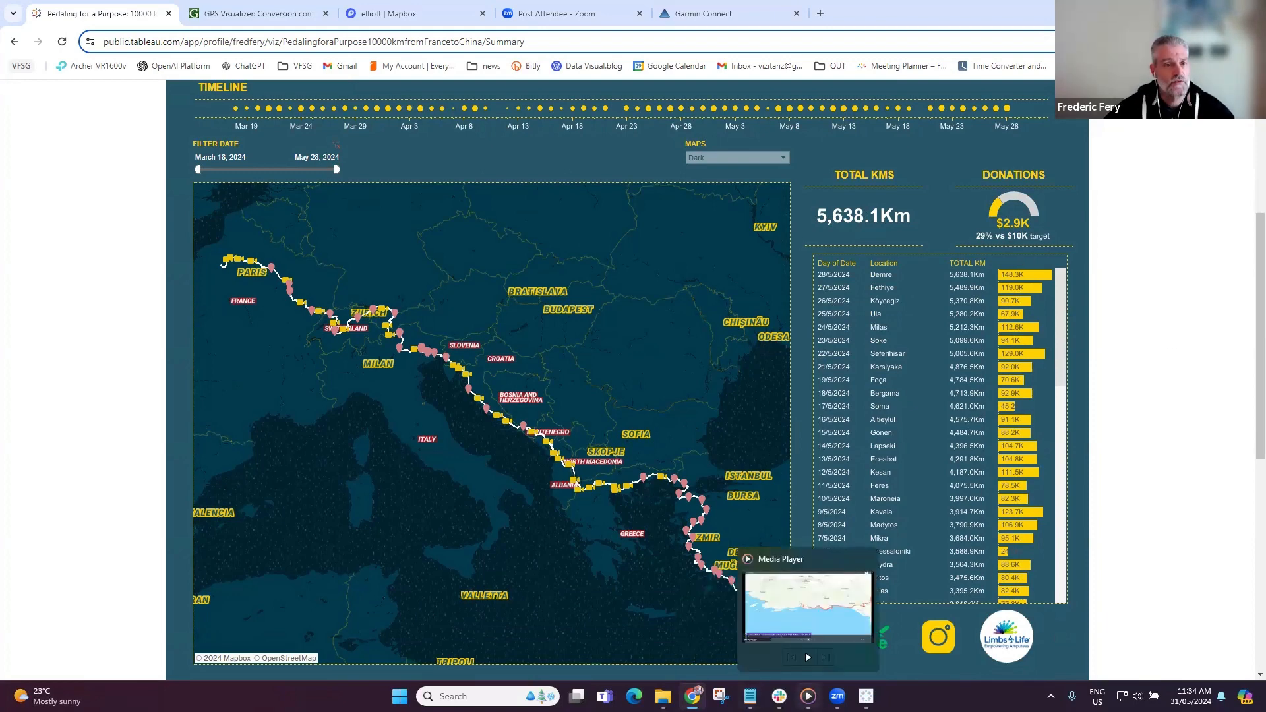
click(805, 652)
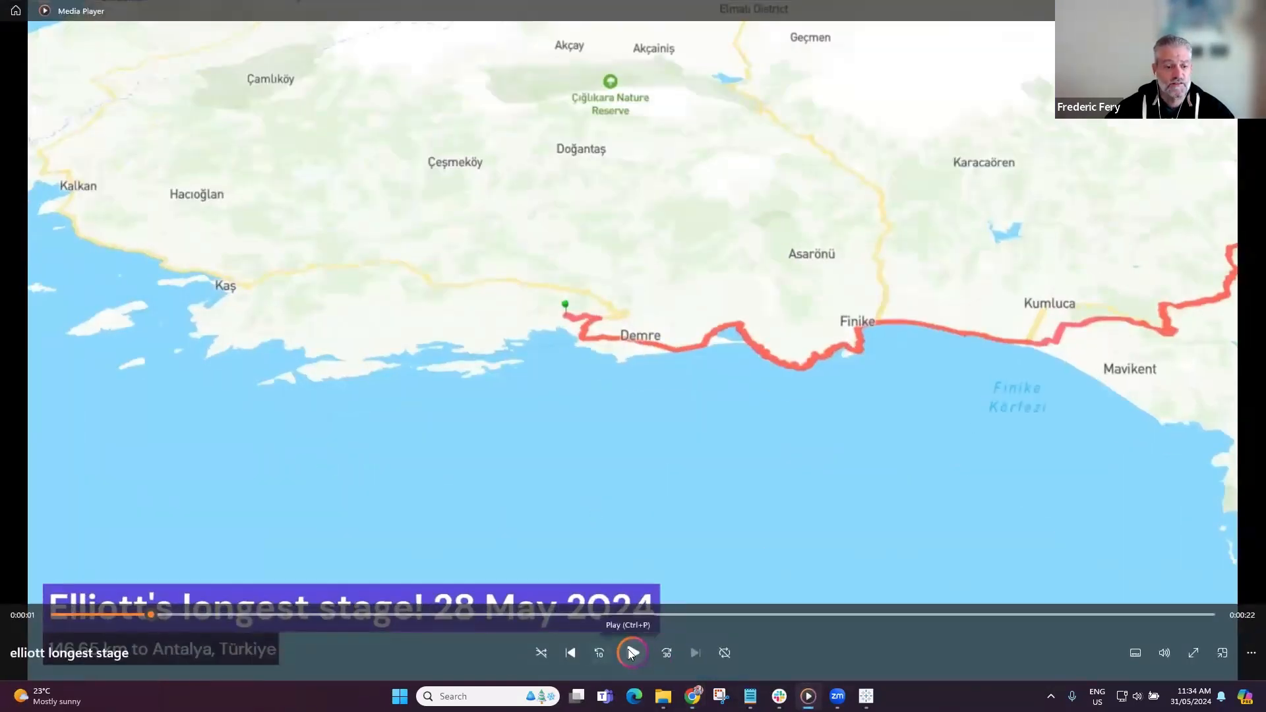
drag(155, 613, 93, 622)
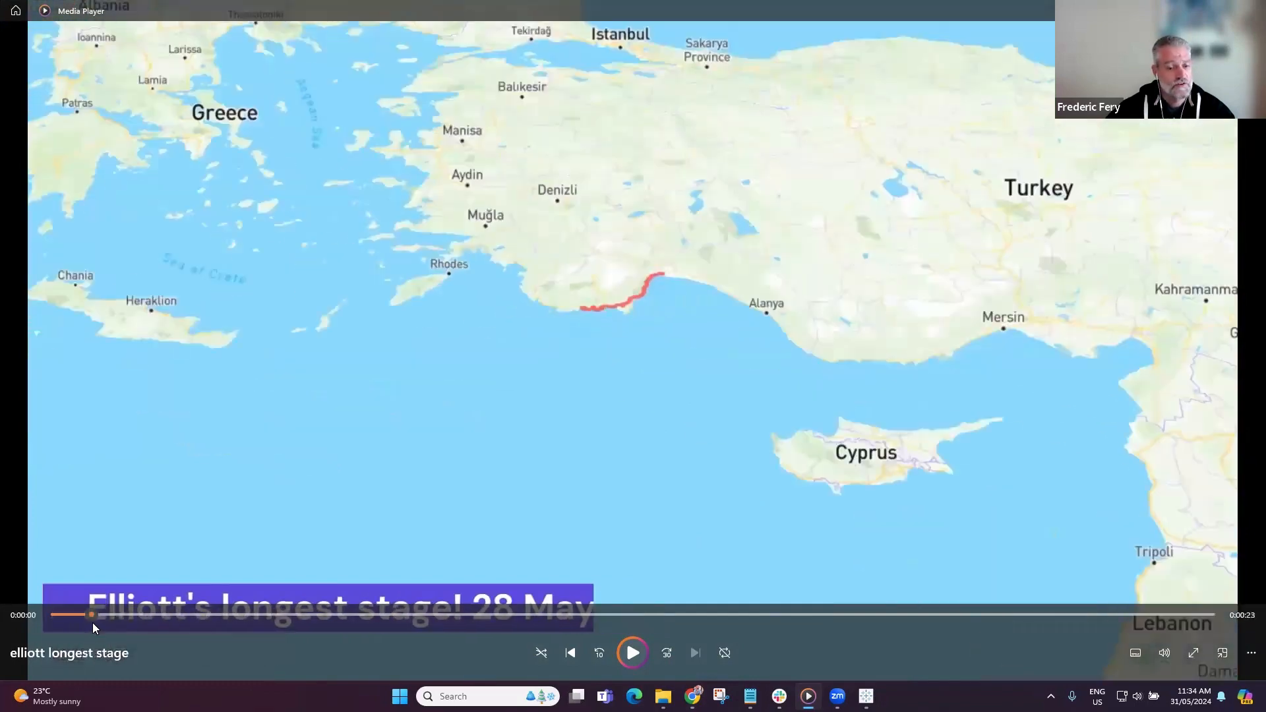
click(633, 653)
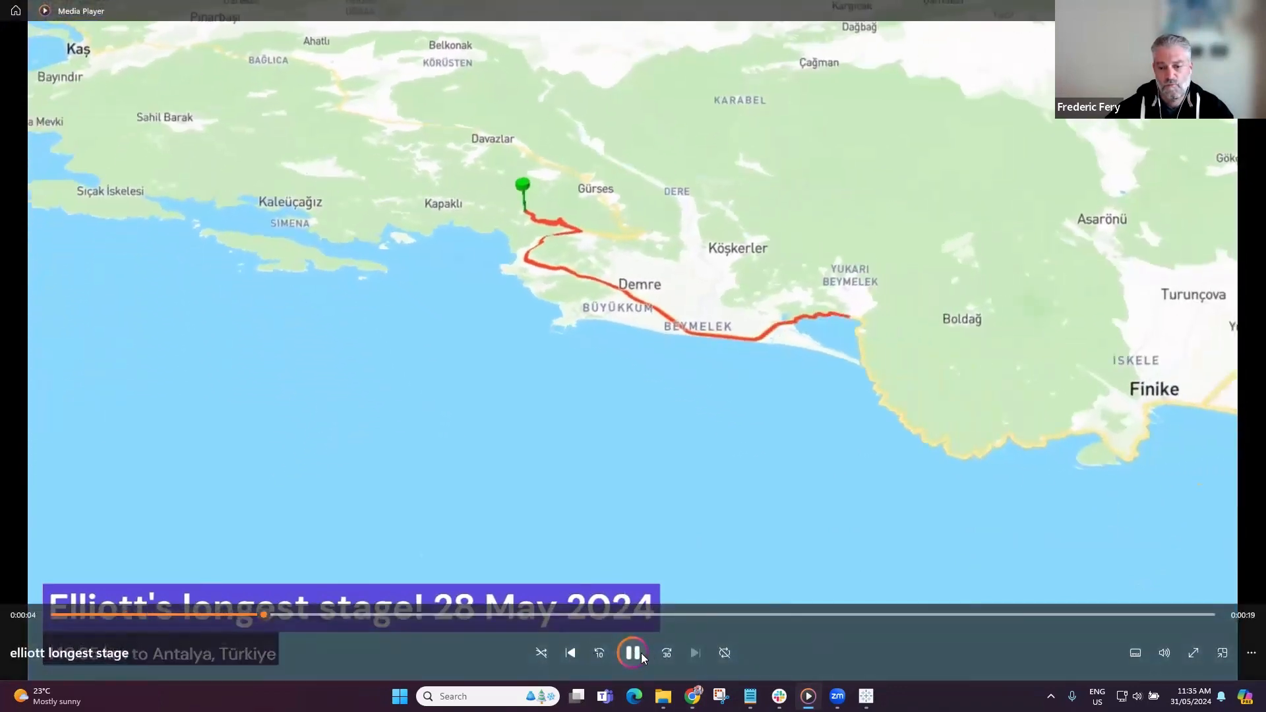
click(358, 617)
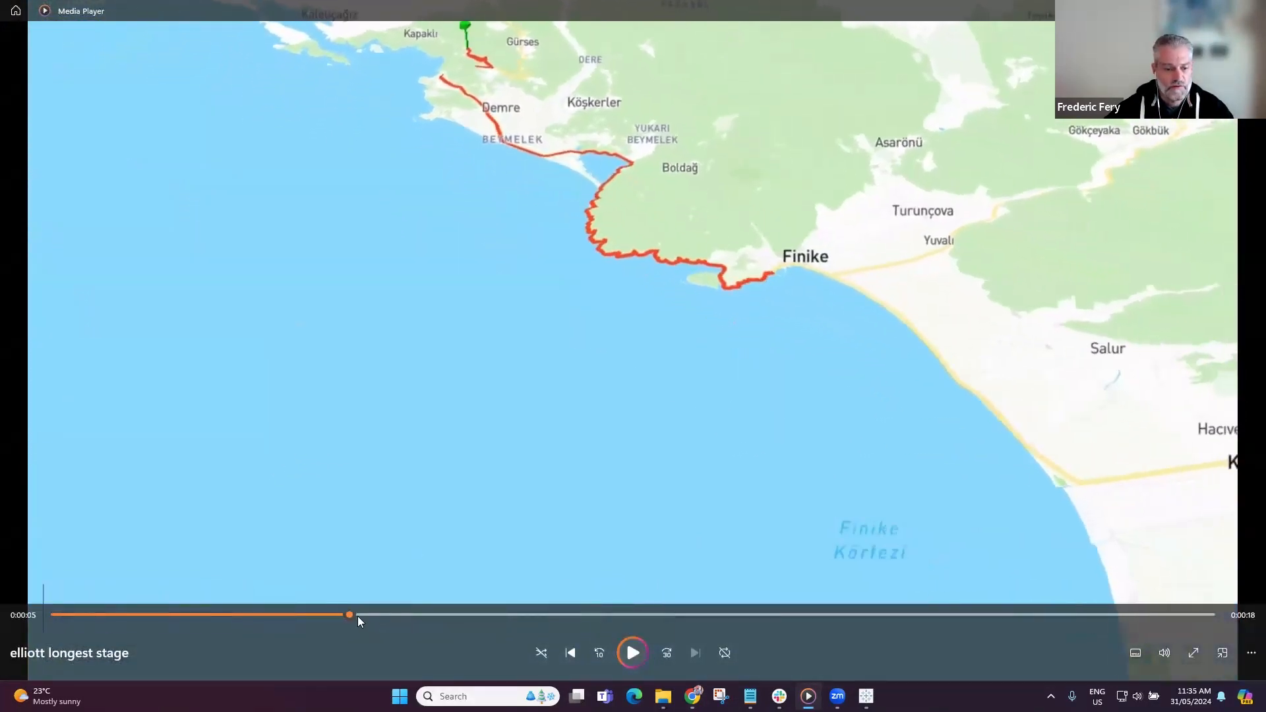
drag(354, 616, 1176, 612)
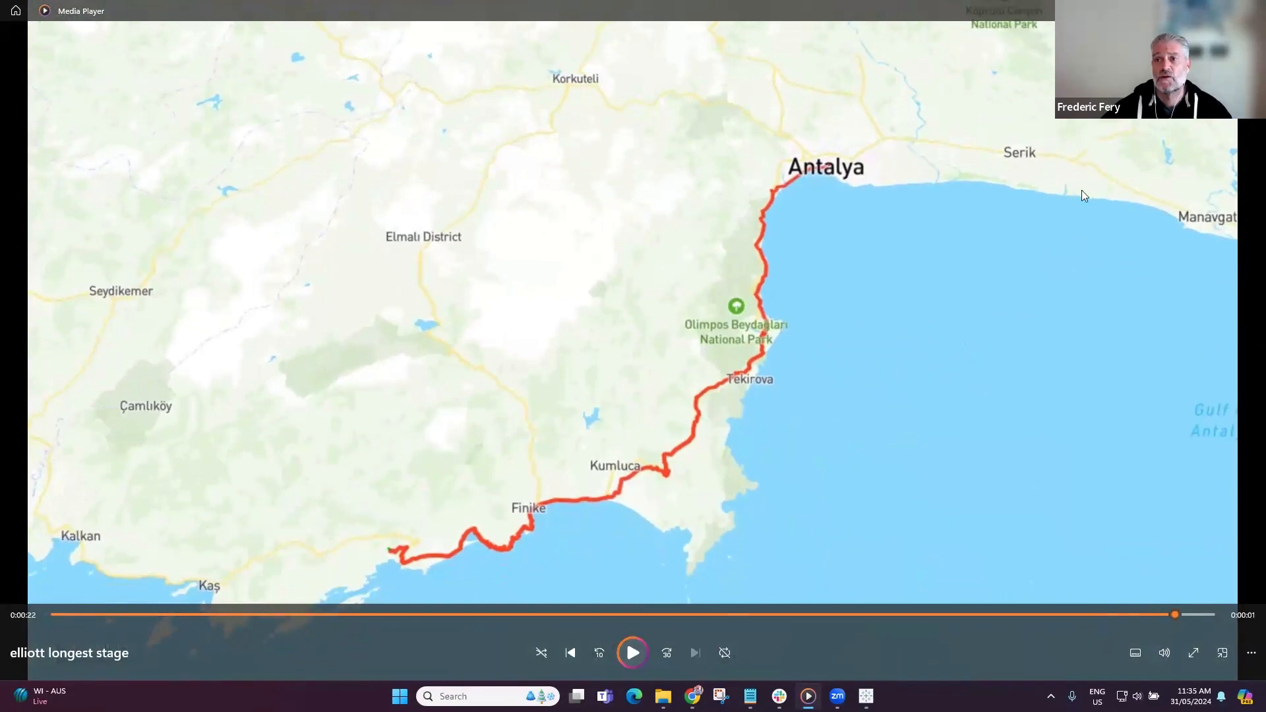